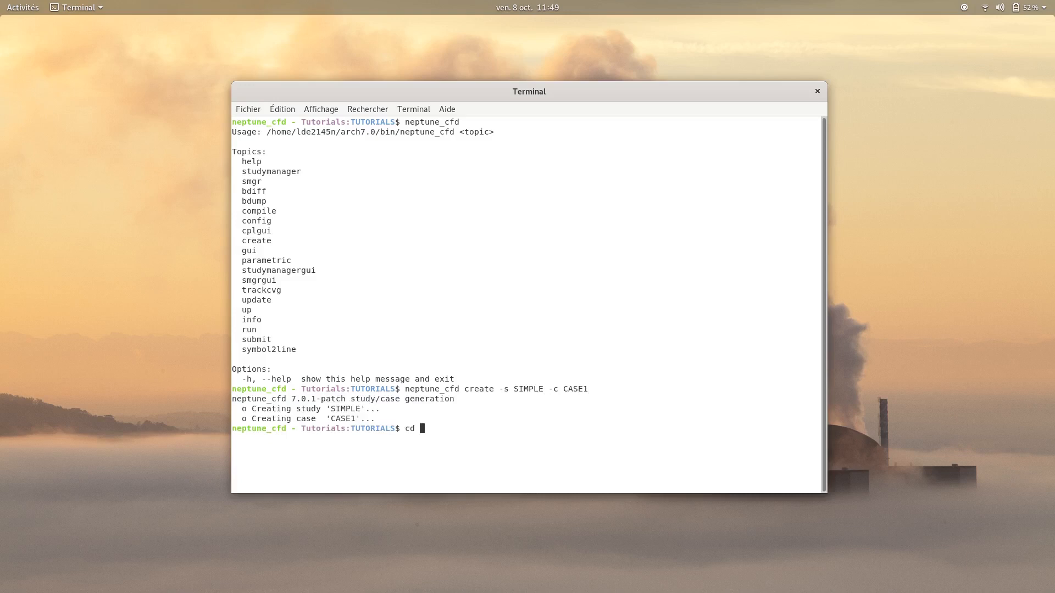
Change into the new SIMPLE study directory and list its contents
key("Tab")
key("Return")
type("ls:SIMPLE$")
key("Return")
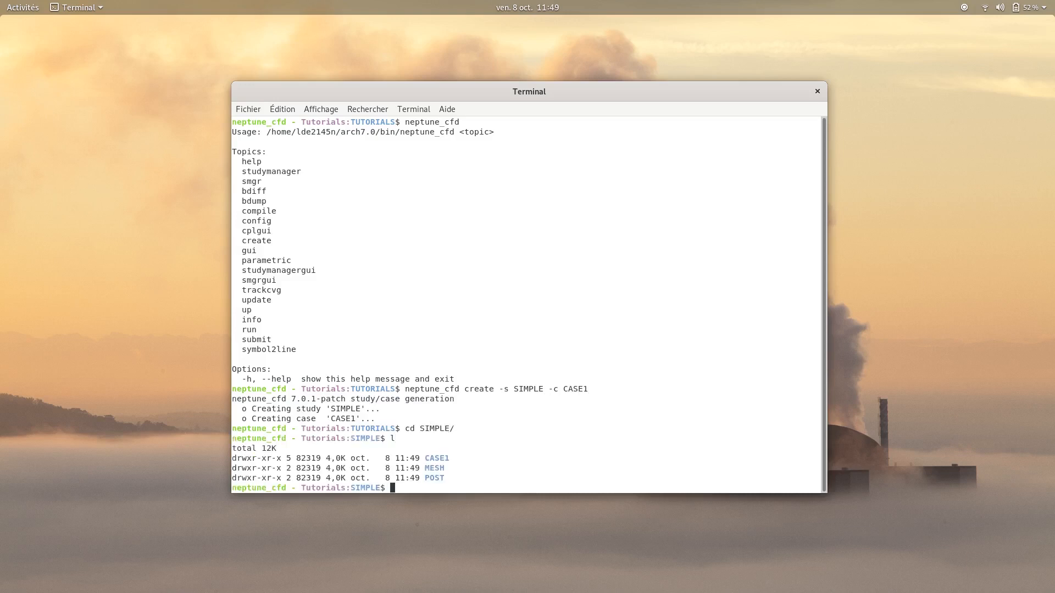
Change into the study's MESH directory
type("cd M")
key("Tab")
key("Return")
Copy ~/neptune-vnv/Tutorials/Tutorial_SIMPLE/MESH/elarg_raf2.unv into the current directory and list the files
type("cp ~/n")
key("Tab")
type("T")
key("Tab")
type("T")
key("Tab")
type("SI")
key("Tab")
type("ME")
key("Tab")
key("Tab")
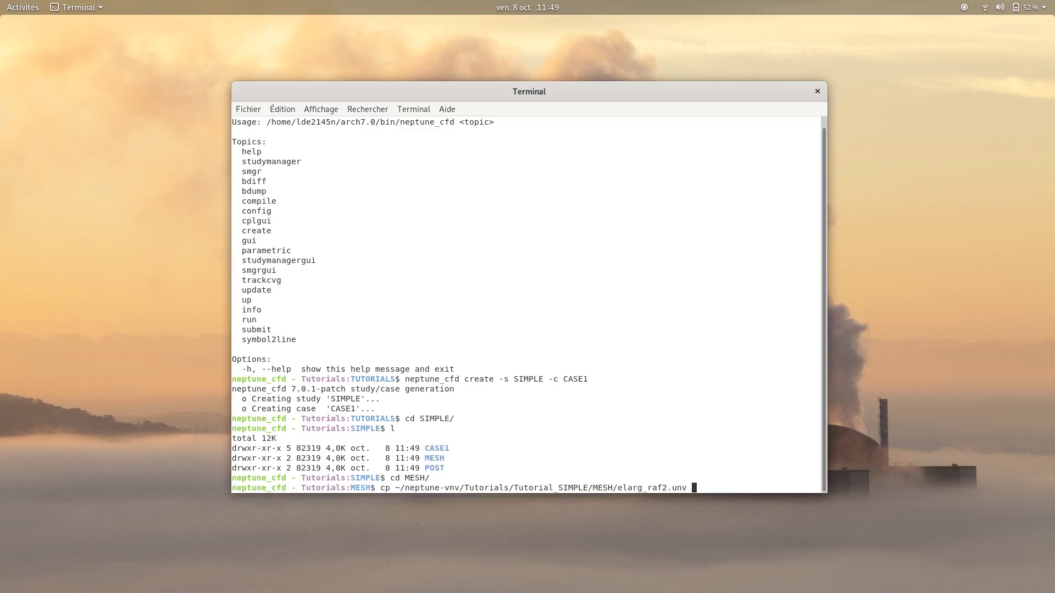
type(".")
key("Return")
type("l")
key("Return")
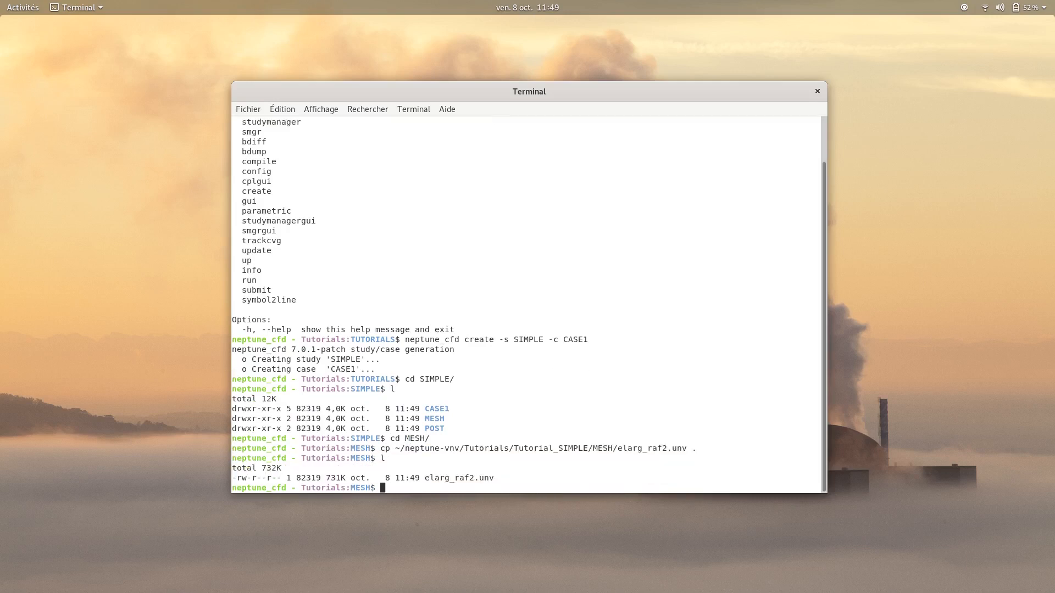
Change to the ../CASE1/DATA/ directory and list its files
type("cd ../C")
key("Tab")
type("D")
key("Tab")
key("Return")
type("l")
key("Return")
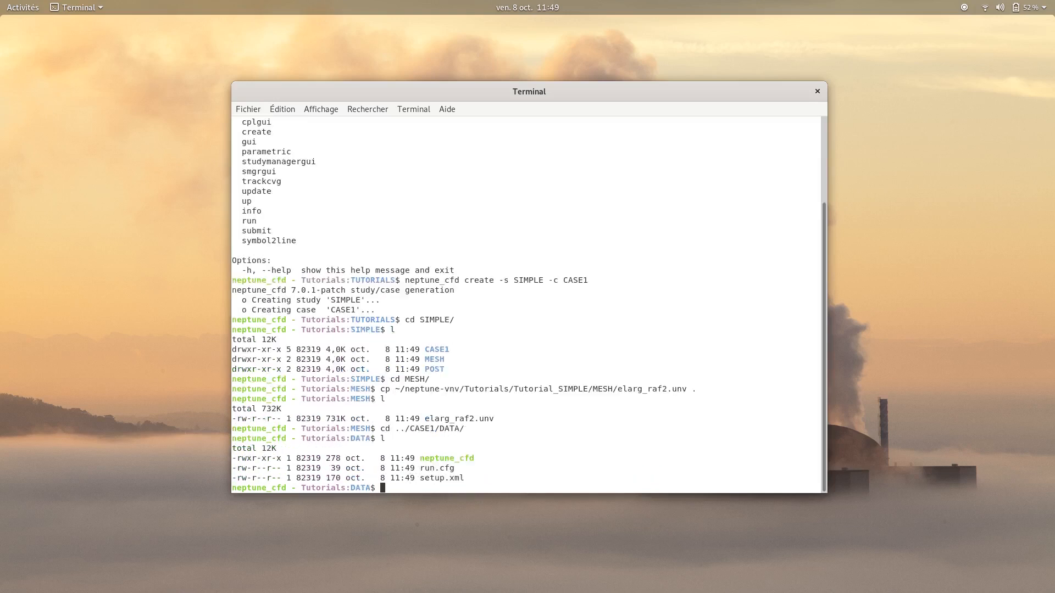
Launch the case's local neptune_cfd script and expand the whole setup tree
double_click(449, 460)
left_click(505, 481)
type("./ne")
key("Tab")
key("Return")
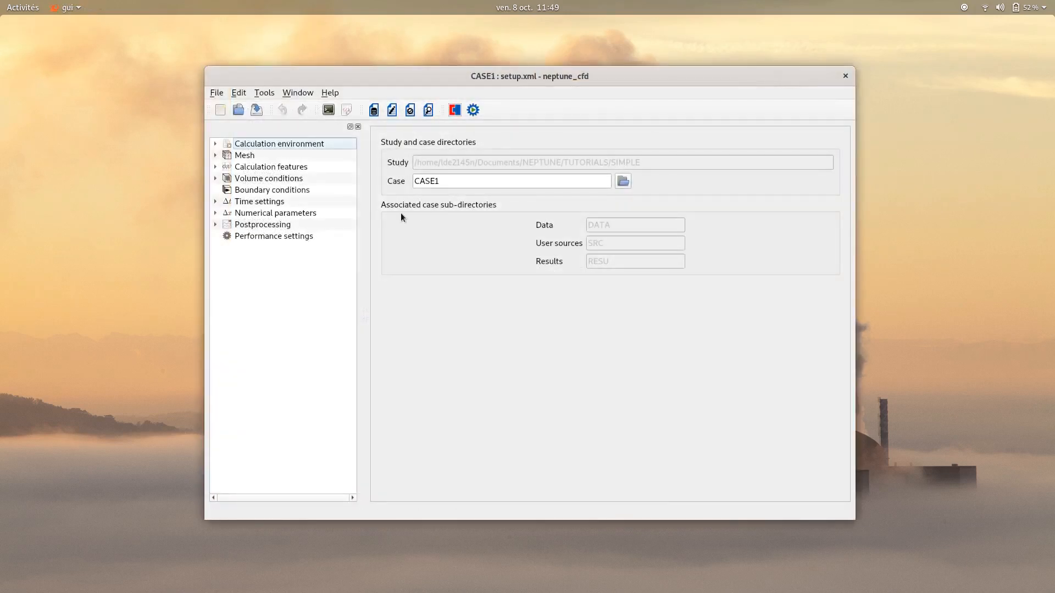
right_click(247, 144)
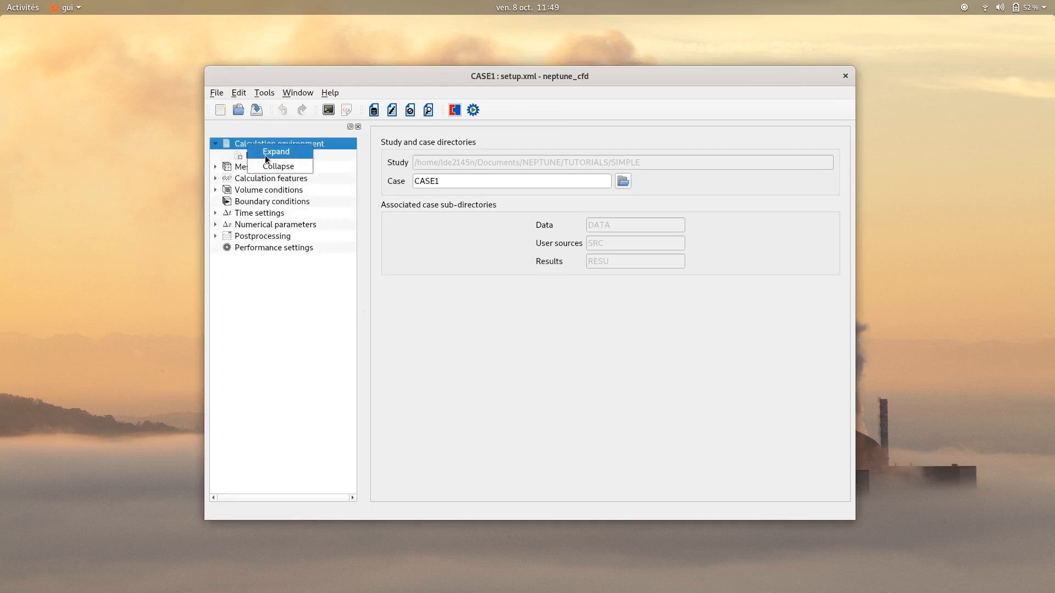
left_click(266, 157)
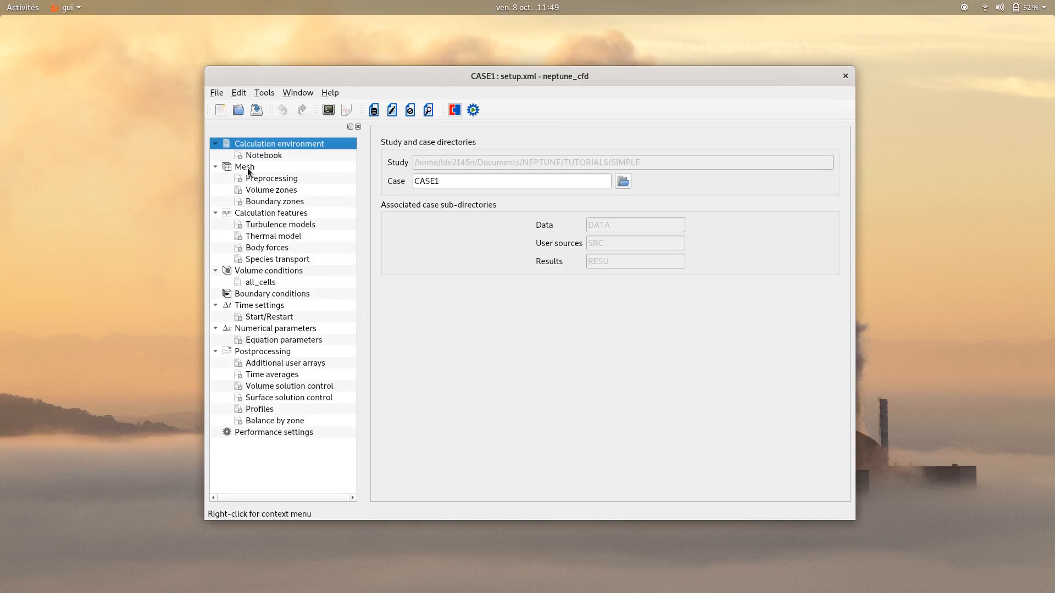
Add elarg_raf2.unv to the list of imported meshes and look over the available execution modes
left_click(248, 170)
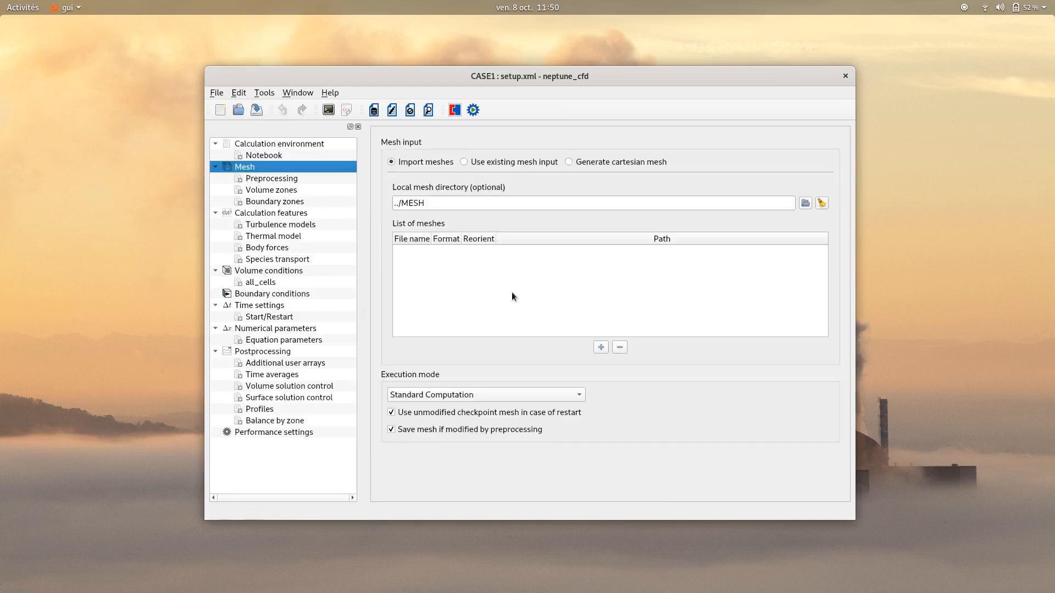
left_click(600, 348)
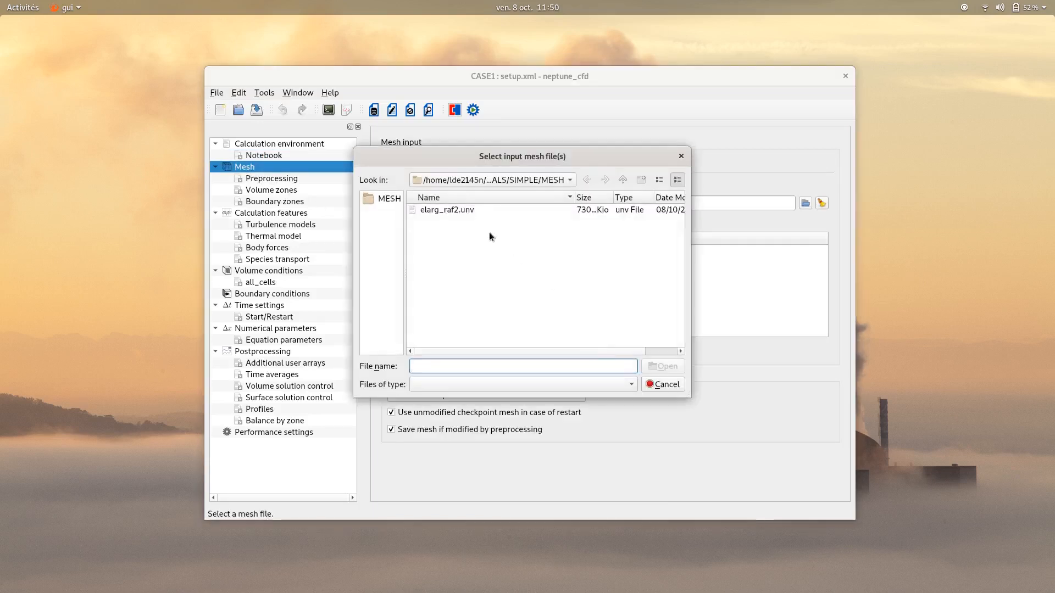
left_click(460, 211)
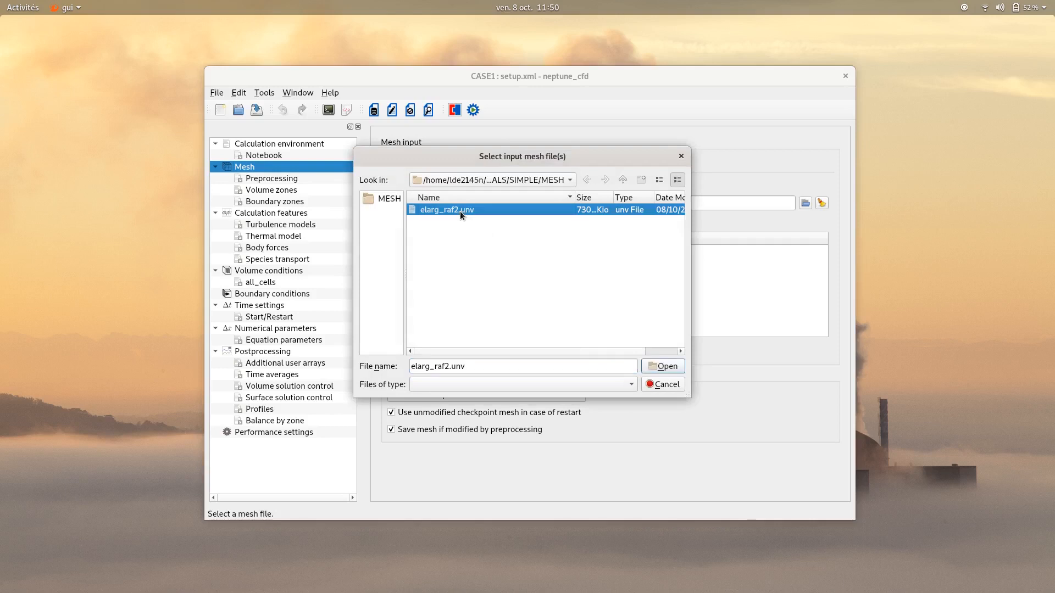
left_click(660, 367)
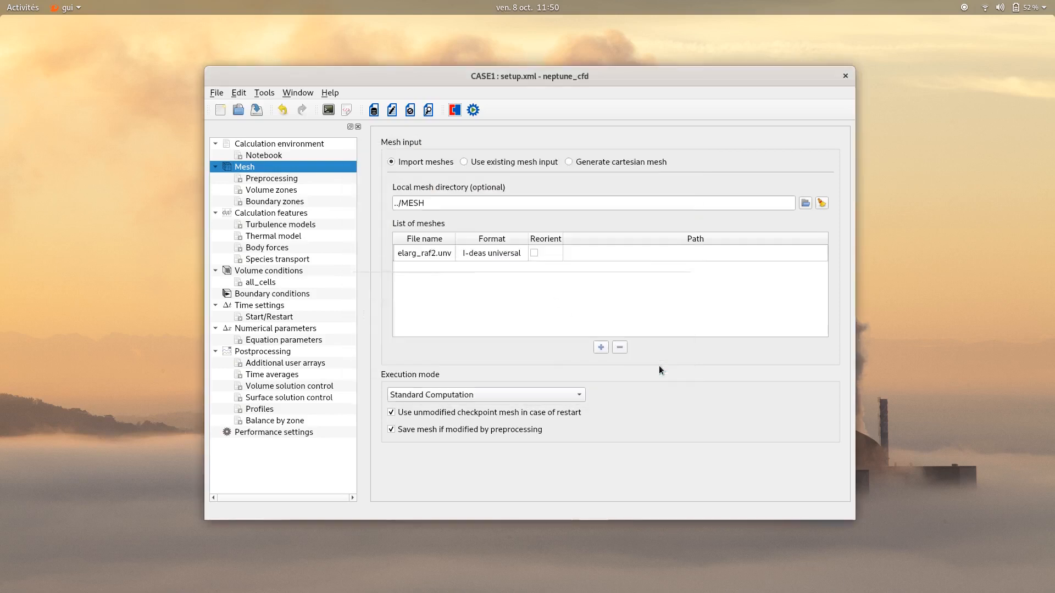
left_click(580, 395)
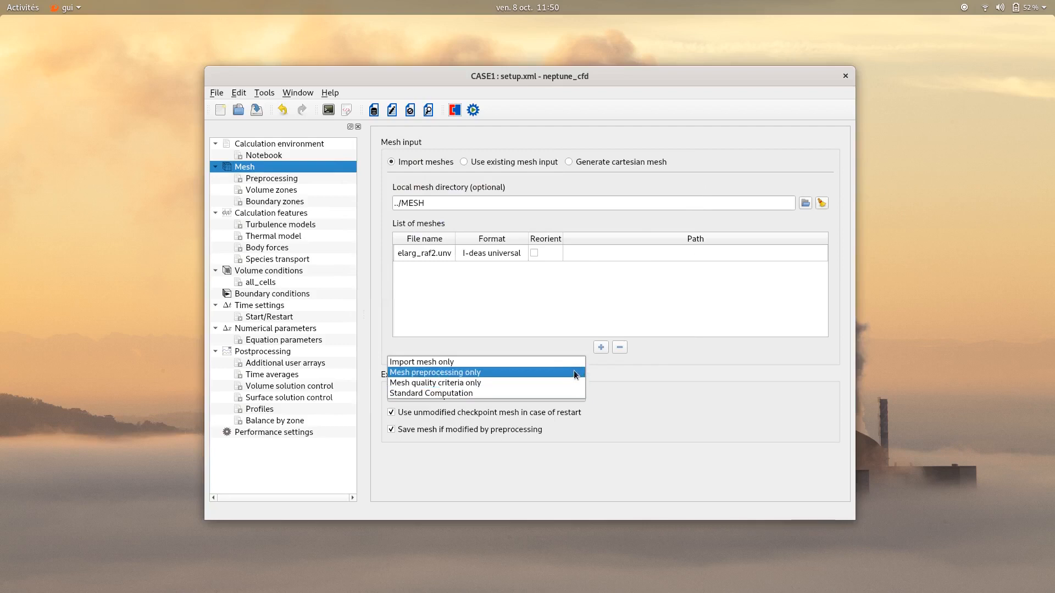
left_click(629, 404)
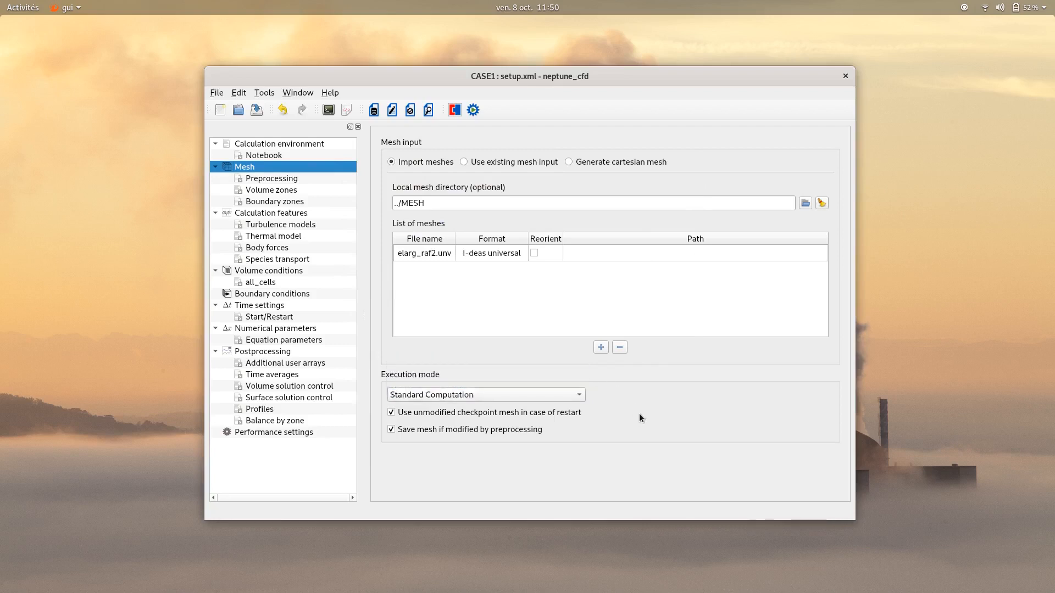
Add five boundary regions to the boundary zones definition
left_click(272, 202)
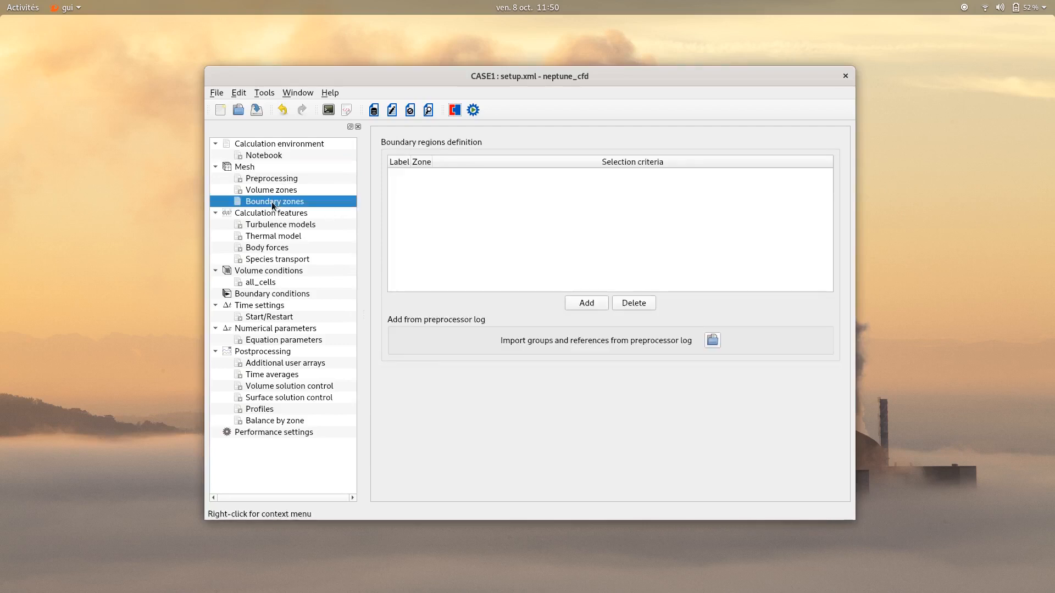
left_click(591, 304)
left_click(592, 303)
left_click(591, 303)
left_click(591, 303)
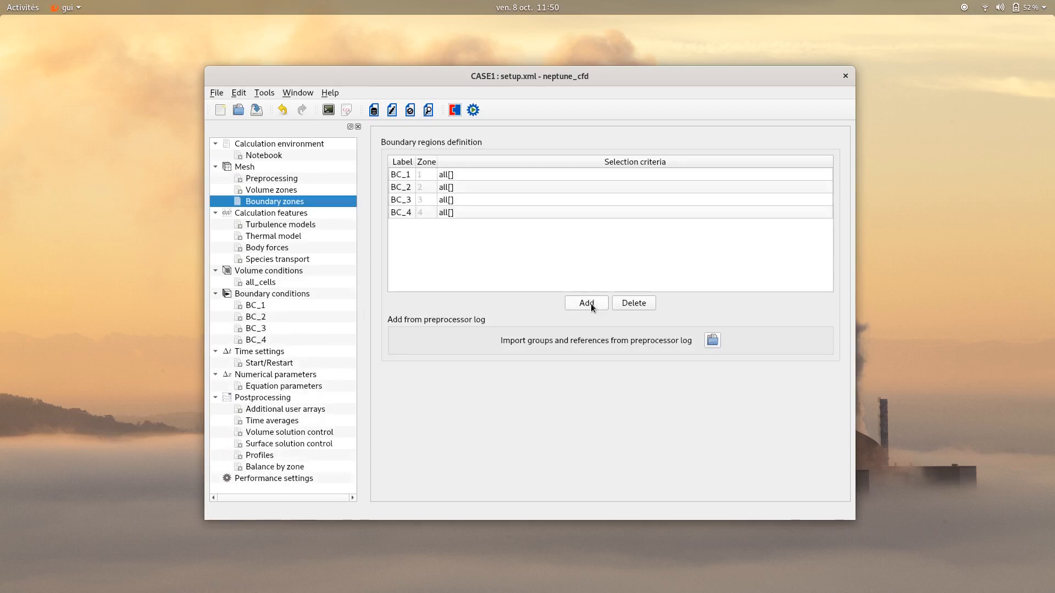
left_click(591, 304)
Label the first two boundary zones Inlet and Outlet, with selection criteria 1 and 2 respectively
double_click(397, 174)
type("Inlet")
double_click(458, 174)
type("1")
double_click(409, 188)
type("Outlet")
double_click(449, 187)
type("2")
double_click(449, 187)
Label the third boundary zone Wall and set its selection criterion to 3
double_click(407, 202)
type("Wall")
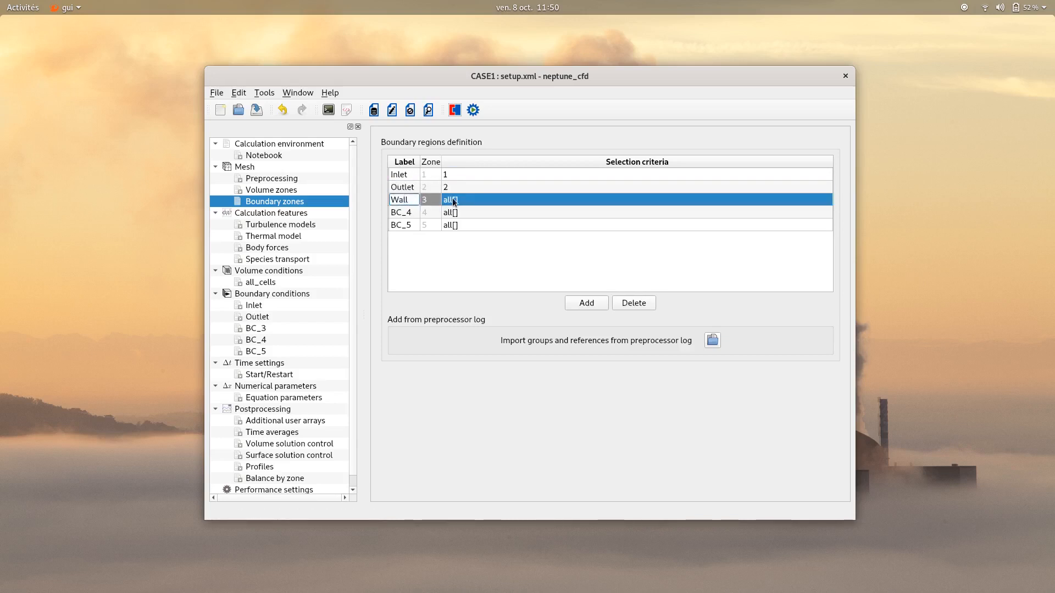
double_click(449, 202)
type("3")
Label the fourth boundary zone Sym01 and set its selection criterion to 4
left_click(404, 214)
double_click(404, 214)
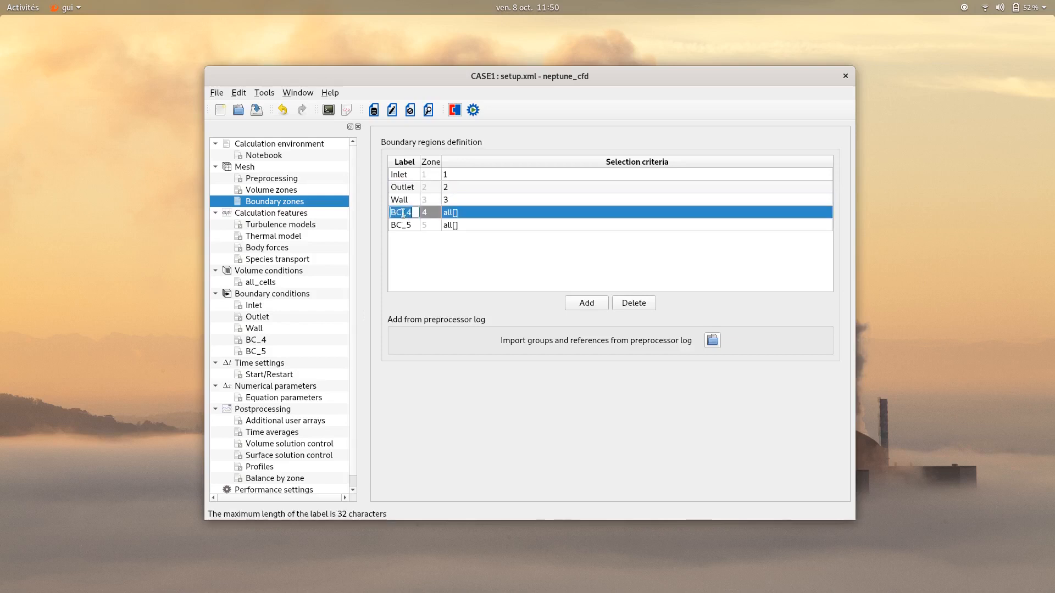
type("Sym01")
key("Return")
double_click(456, 212)
type("5")
key("BackSpace")
type("4")
Label the fifth boundary zone Sym02 and set its selection criterion to 5
double_click(404, 224)
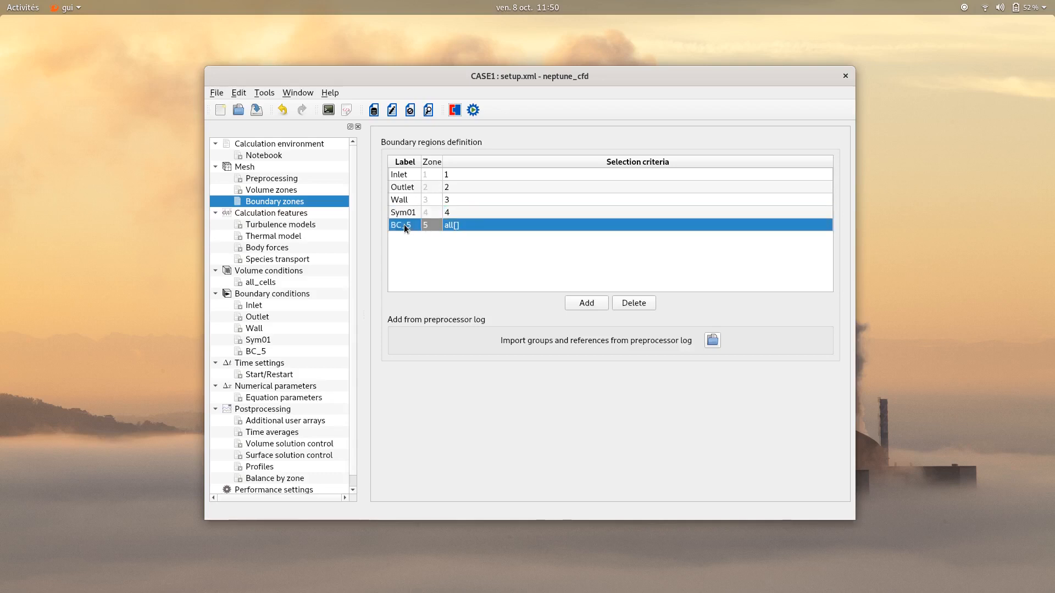
type("Sym")
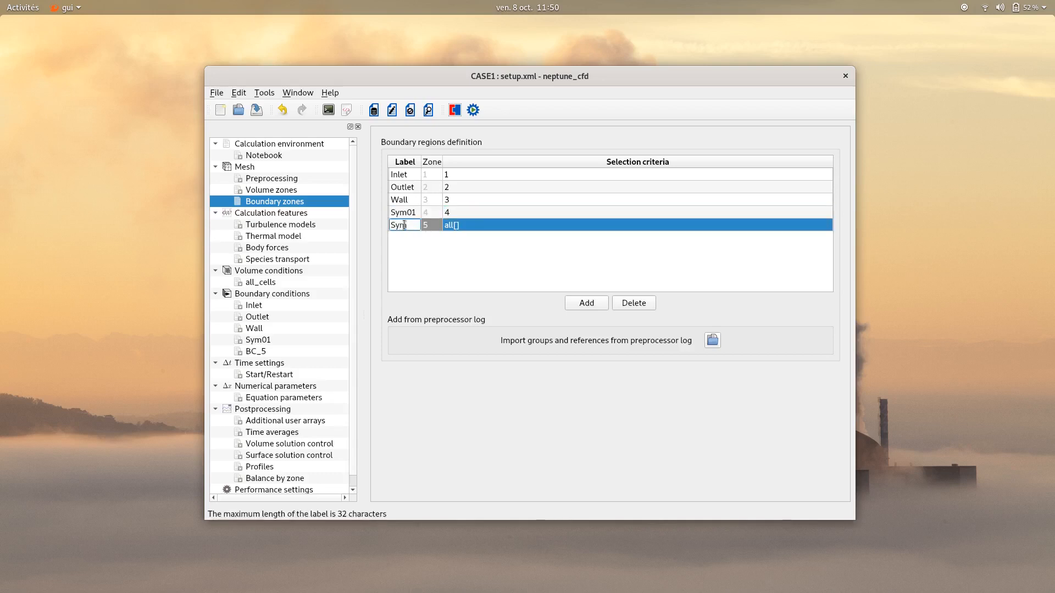
type("02")
key("Return")
double_click(472, 226)
type("5")
left_click(467, 271)
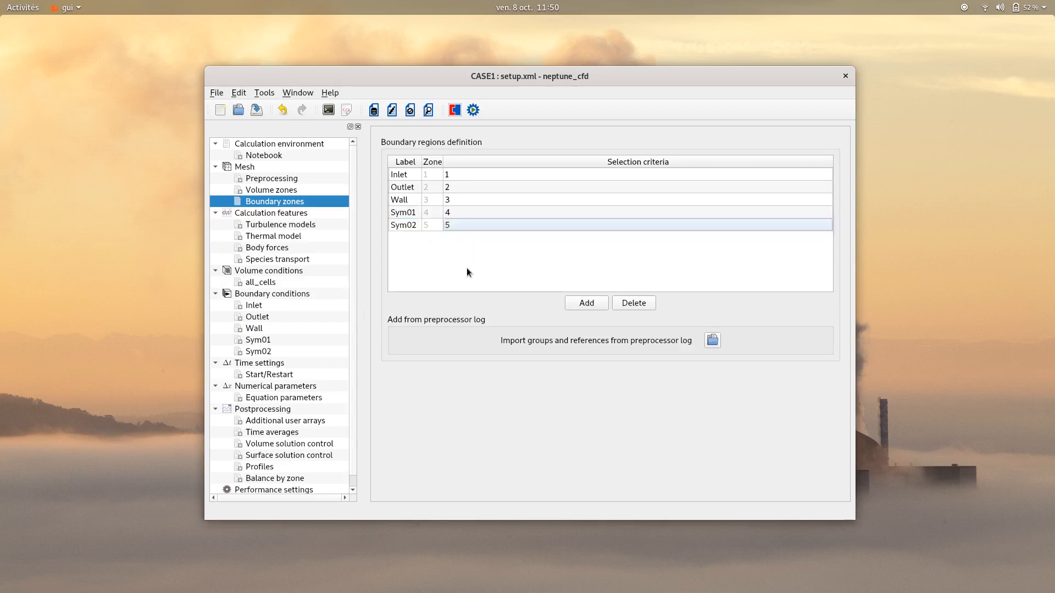
Set the flow model to Eulerian multiphase (neptune_cfd) with the User-defined option
left_click(281, 212)
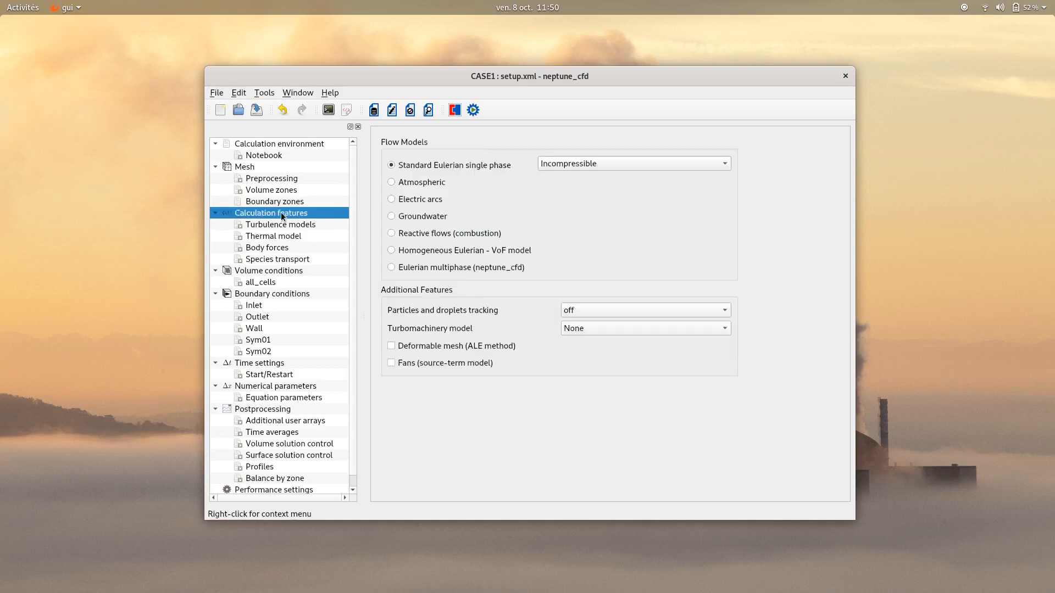
left_click(391, 267)
left_click(557, 266)
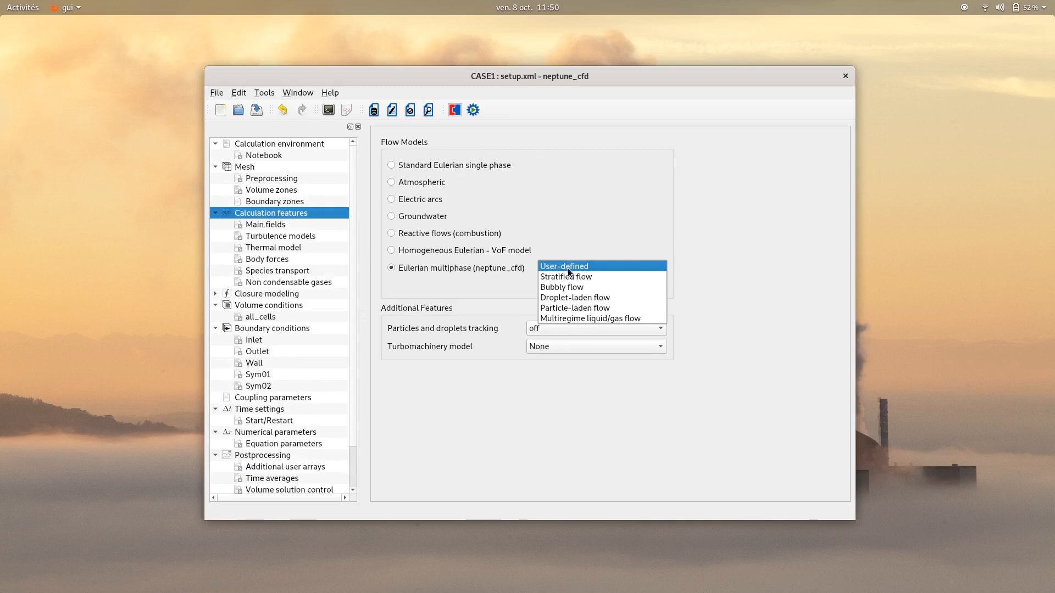
left_click(568, 269)
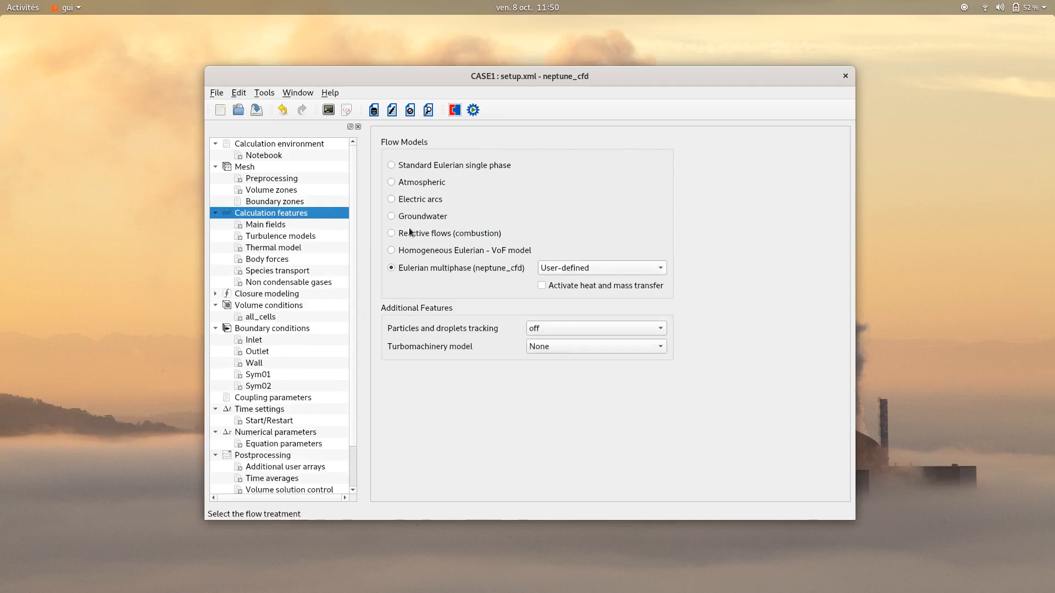
Rename the liquid field in the main fields definition to water
left_click(270, 225)
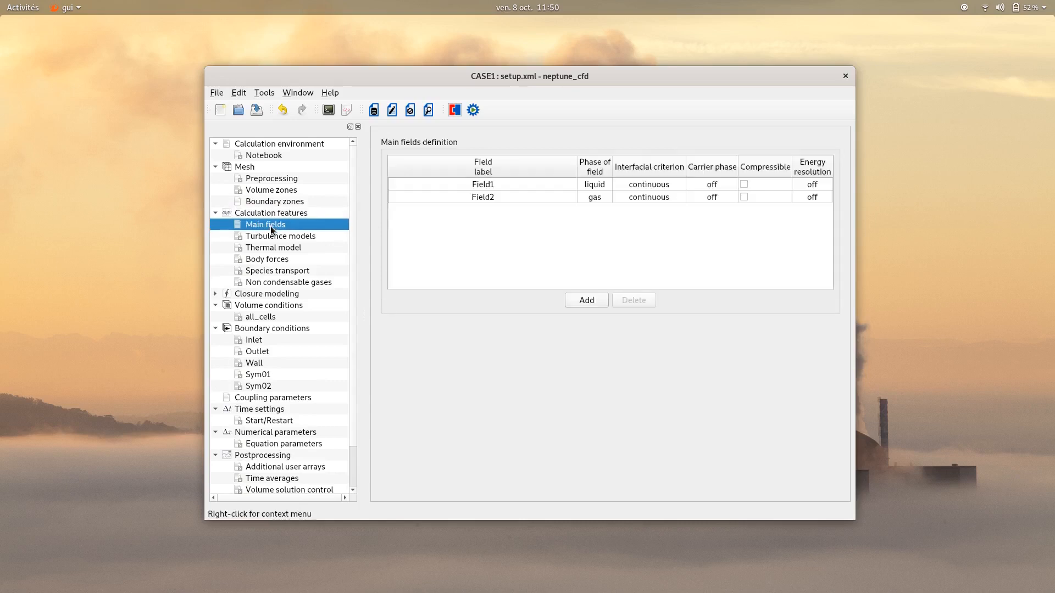
double_click(438, 184)
type("water")
Rename the gas field to air and set its interfacial criterion to dispersed
left_click(444, 195)
double_click(444, 195)
type("air")
left_click(555, 222)
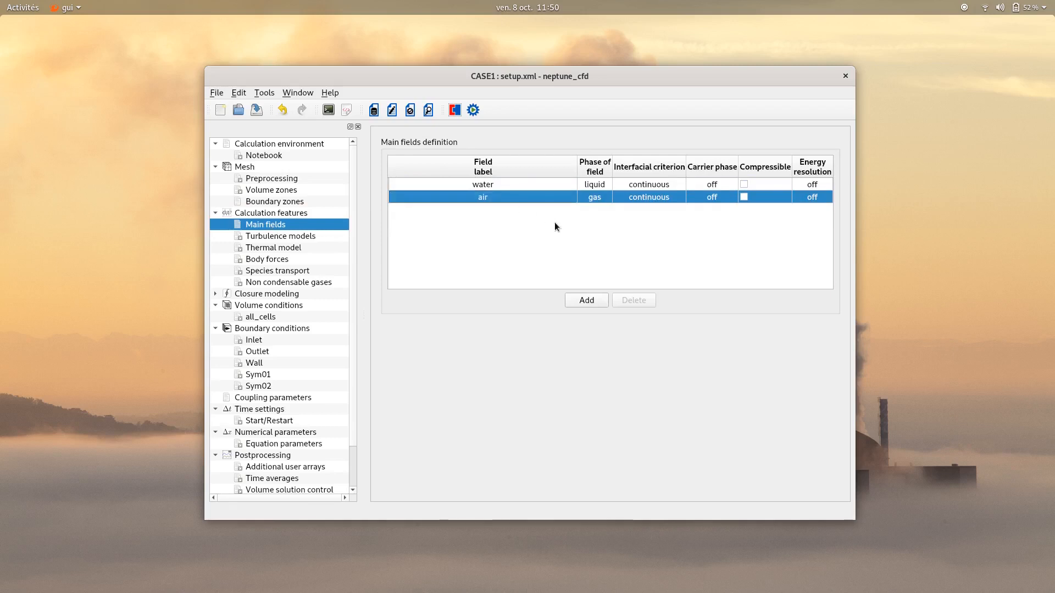
double_click(645, 199)
left_click(683, 226)
Set the turbulence model of the water field to k-epsilon
left_click(307, 237)
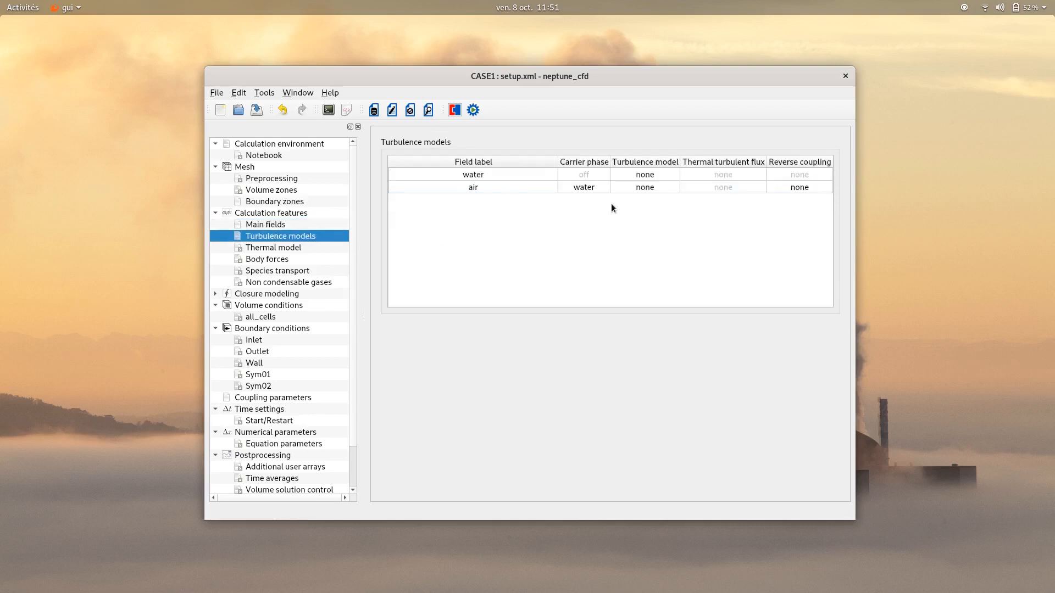
double_click(655, 176)
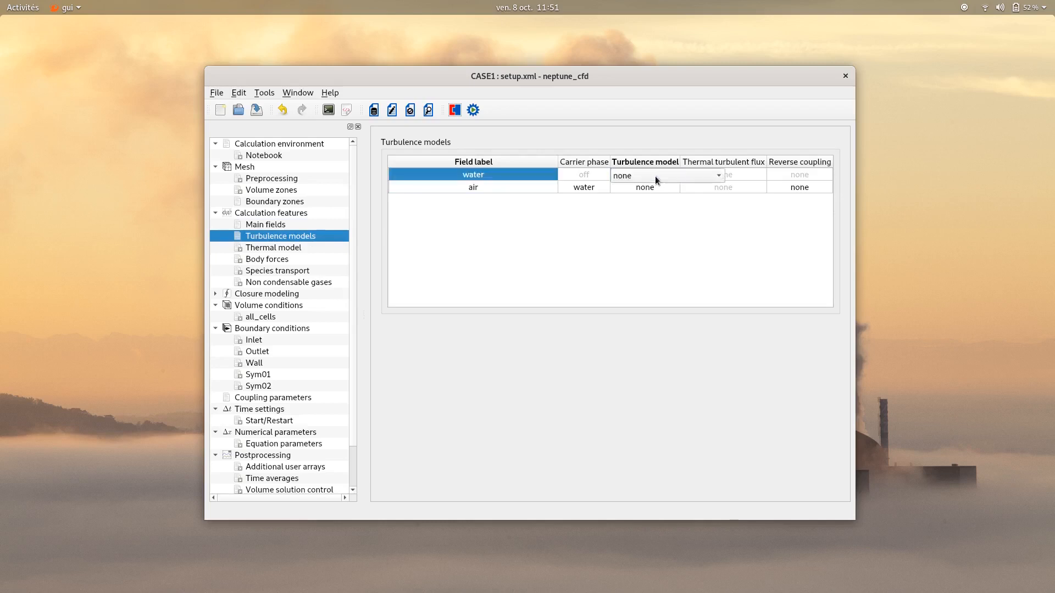
left_click(655, 176)
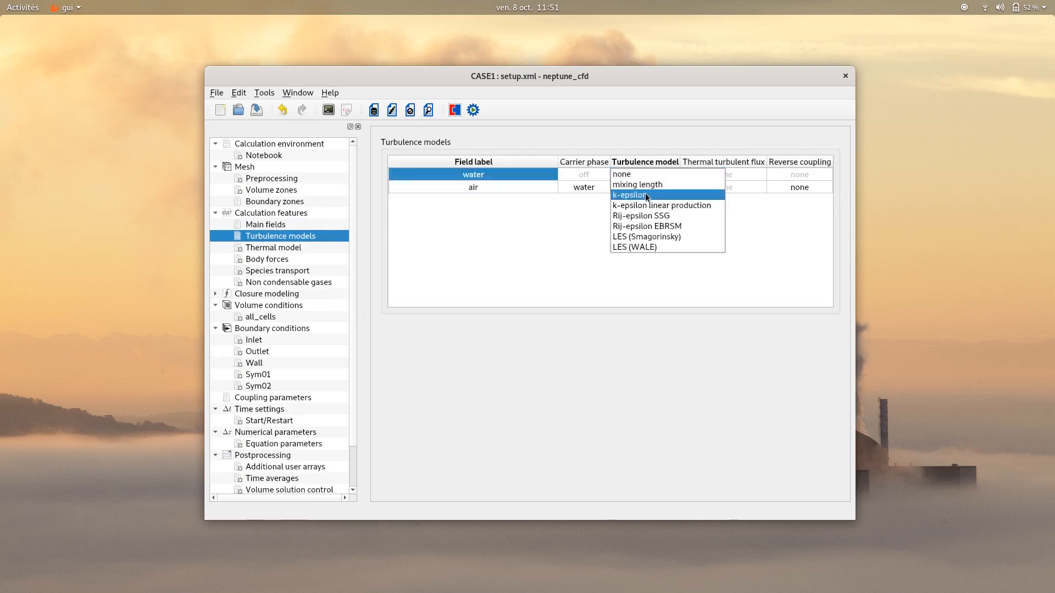
left_click(645, 194)
left_click(660, 222)
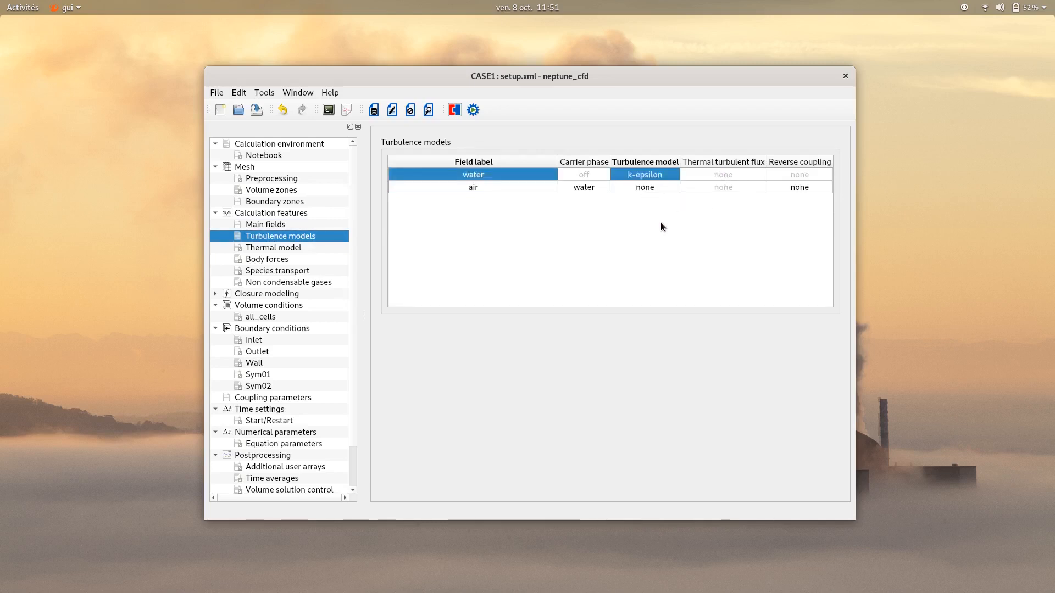
Set the reverse coupling of the air field to large inclusions
double_click(792, 186)
left_click(792, 186)
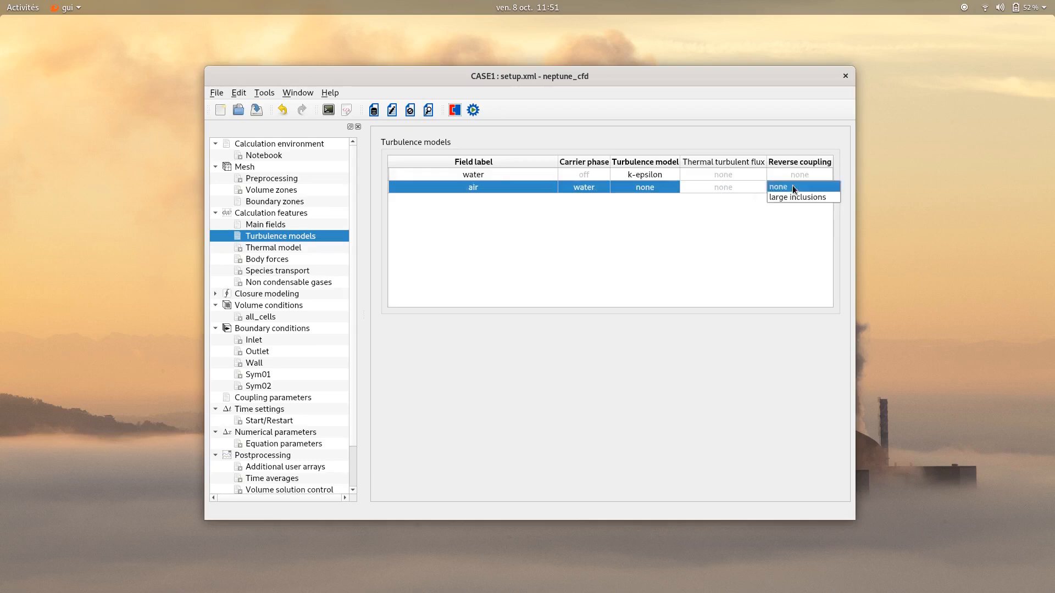
left_click(791, 197)
left_click(767, 209)
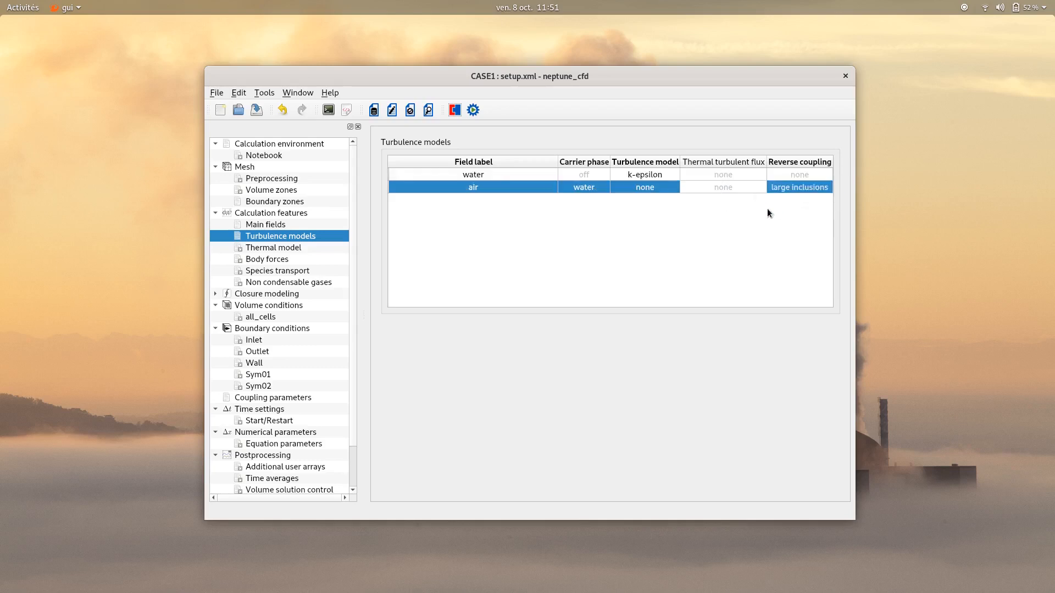
Set the z component of gravity to -9.81 m/s² in the body forces
left_click(278, 248)
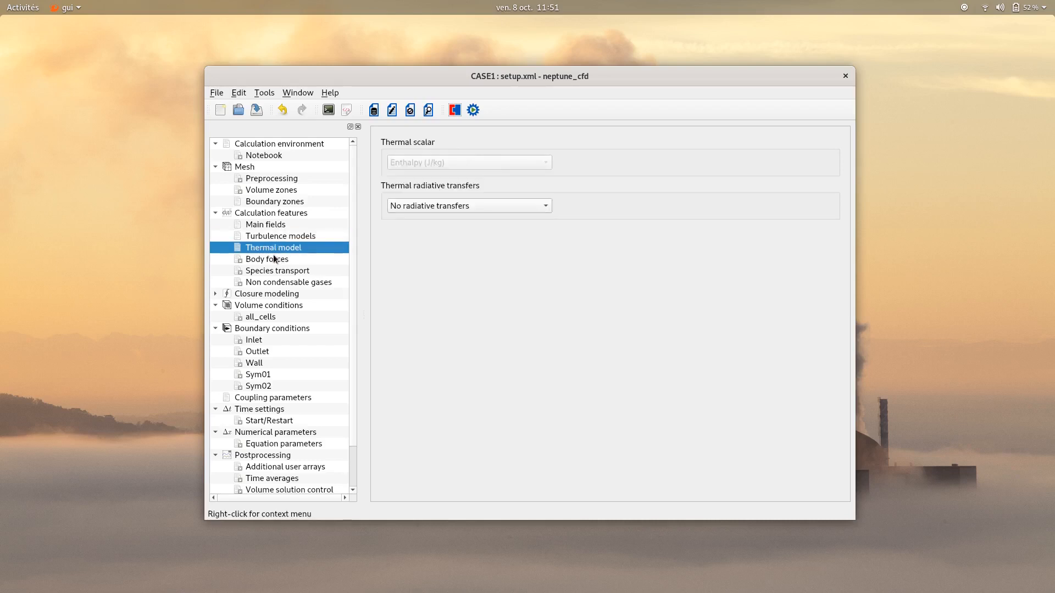
left_click(273, 260)
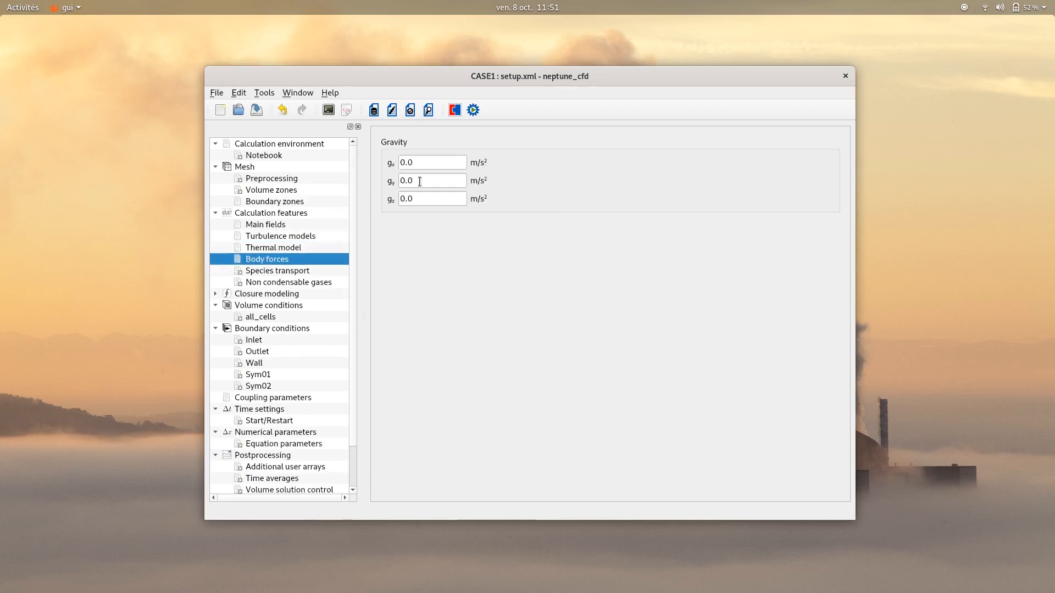
left_click_drag(421, 199, 389, 205)
type("-9.81")
left_click(423, 230)
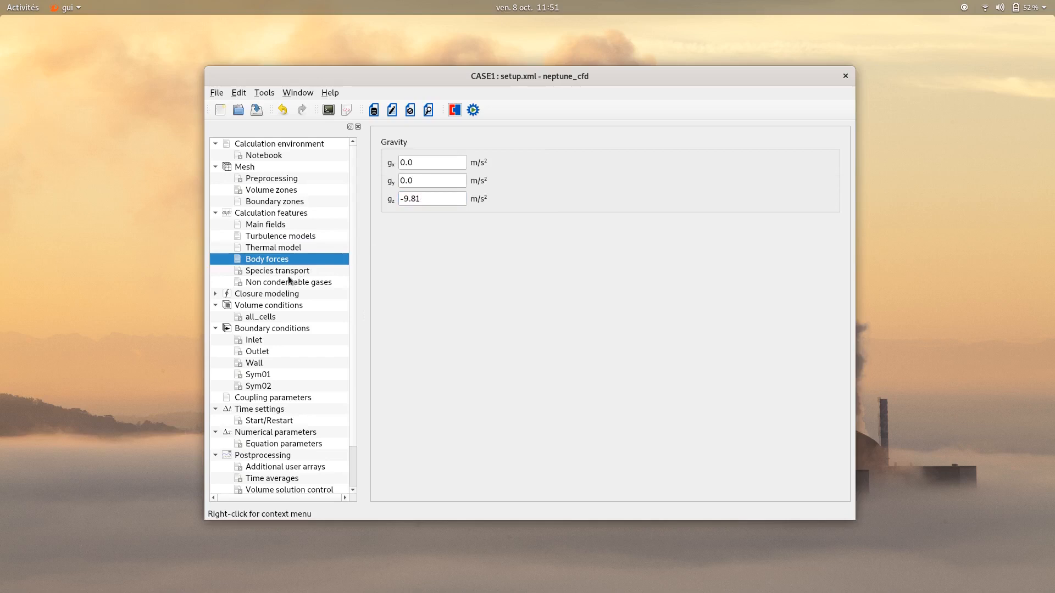
In the closure modeling of the water-air interaction, set turbulent dispersion to the GTD model and wall forces to None
left_click(246, 293)
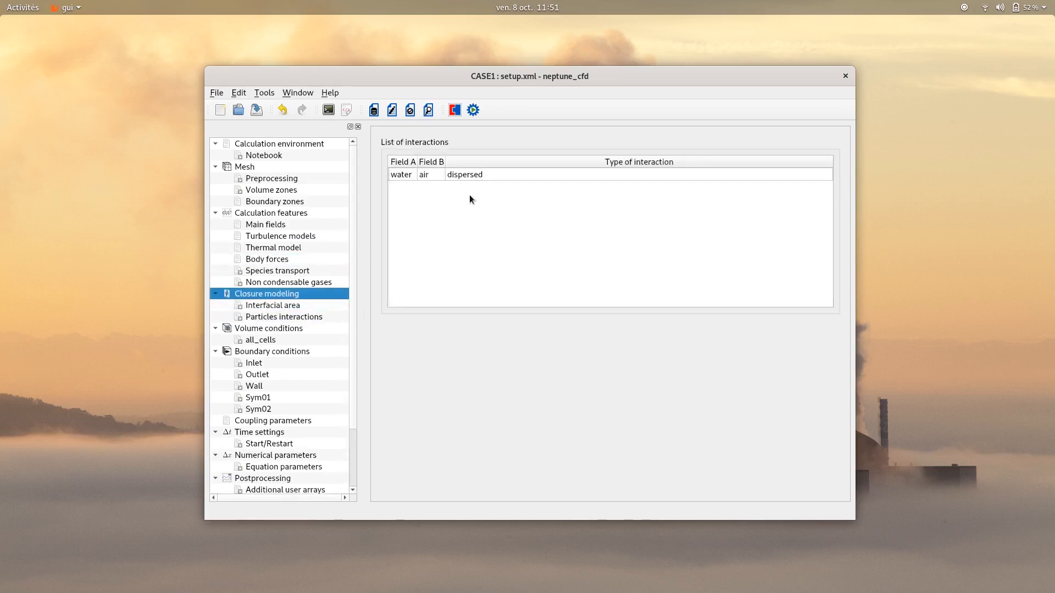
left_click(492, 175)
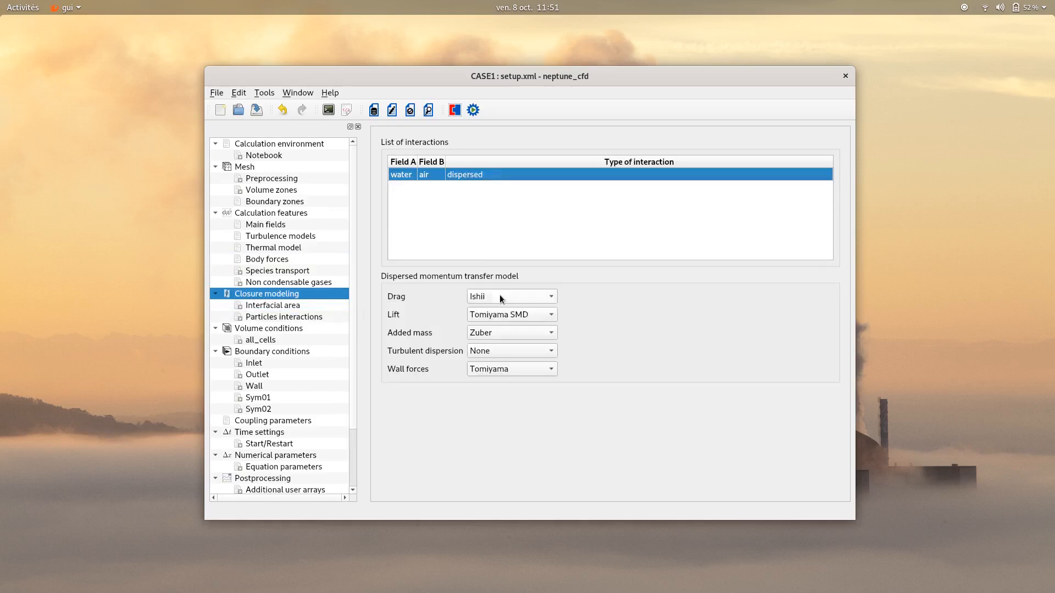
left_click(506, 350)
left_click(503, 368)
left_click(503, 368)
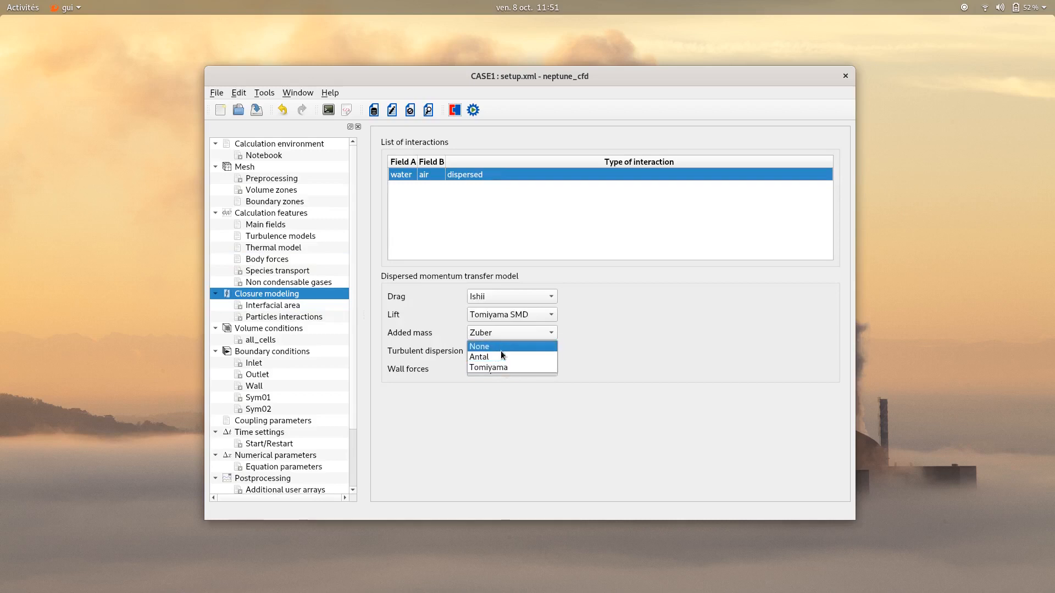
left_click(501, 350)
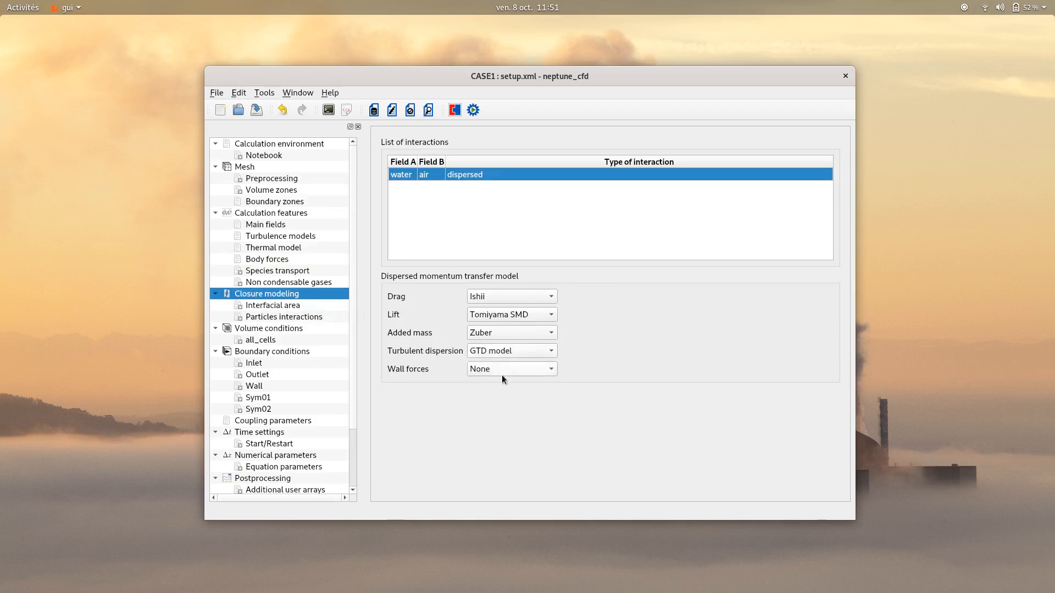
Set the interfacial area model of the air field to constant with a default diameter of 0.002 m
left_click(270, 306)
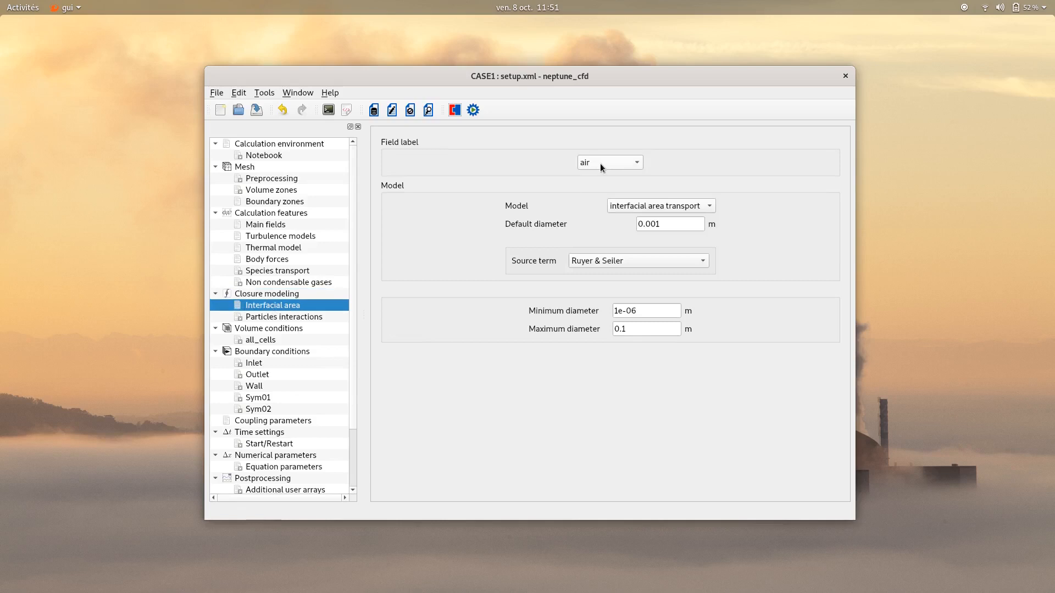
left_click(657, 207)
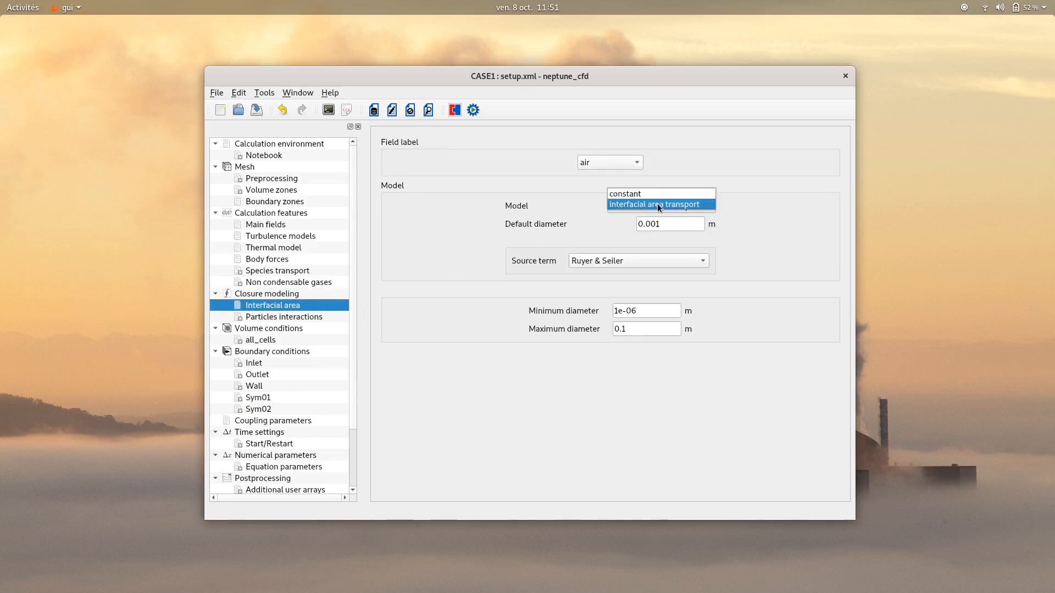
left_click(652, 194)
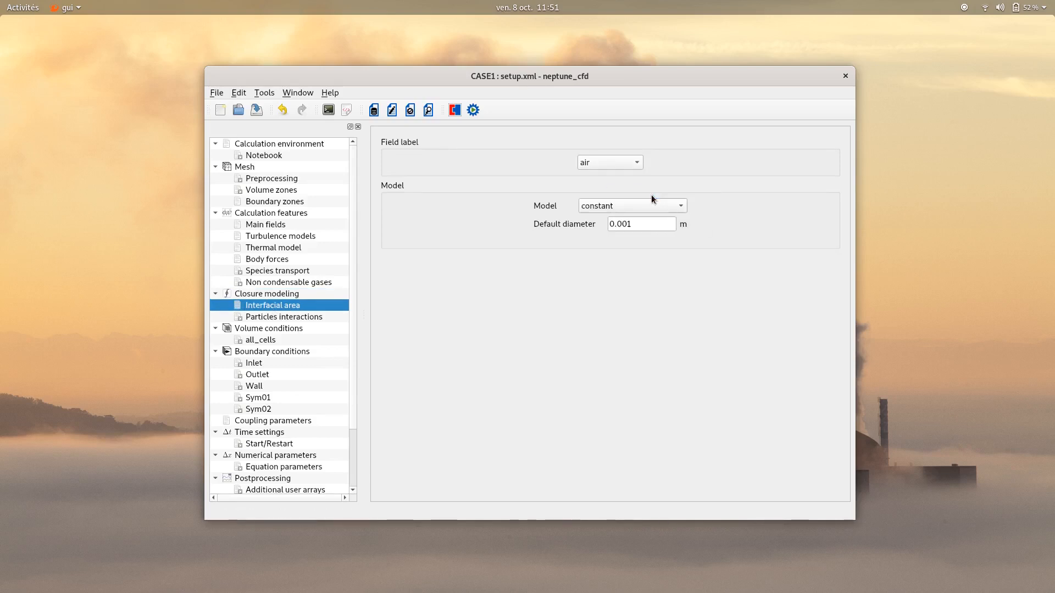
double_click(646, 223)
type("0.002")
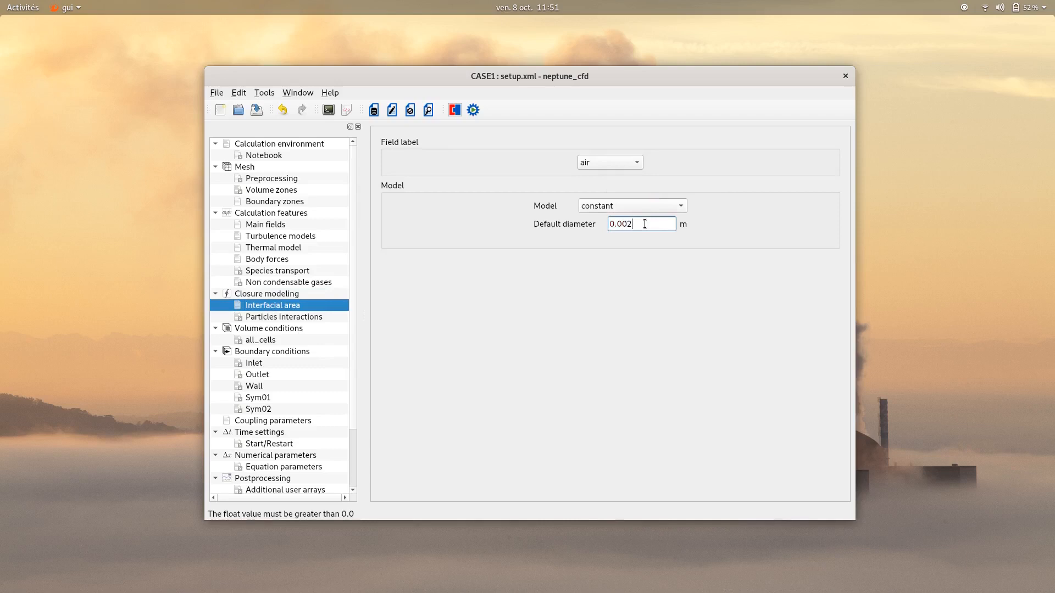
left_click(592, 248)
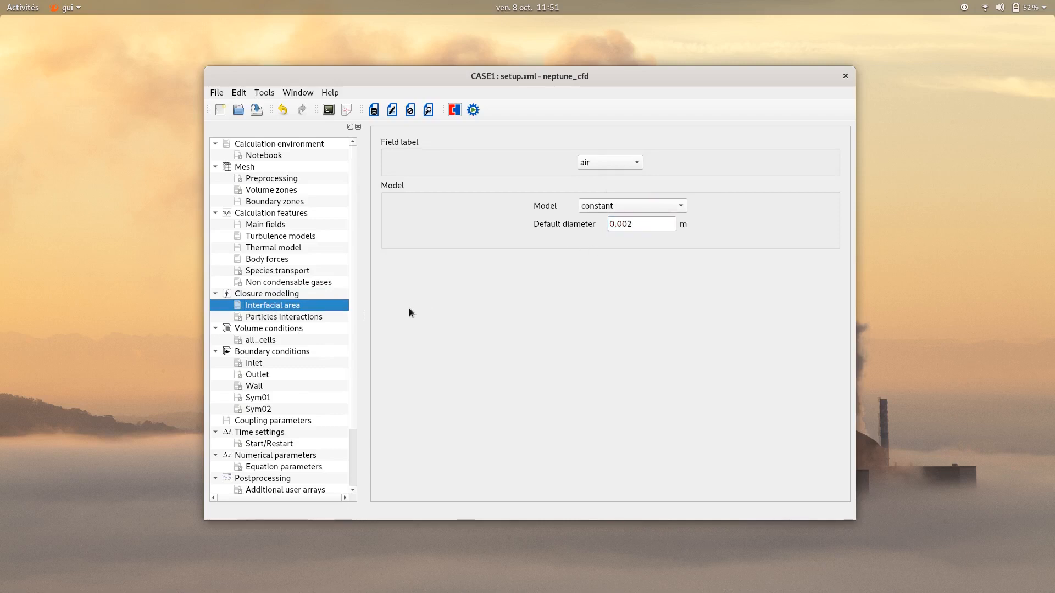
Enable initialization for the all_cells volume zone and open that zone's conditions
left_click(275, 329)
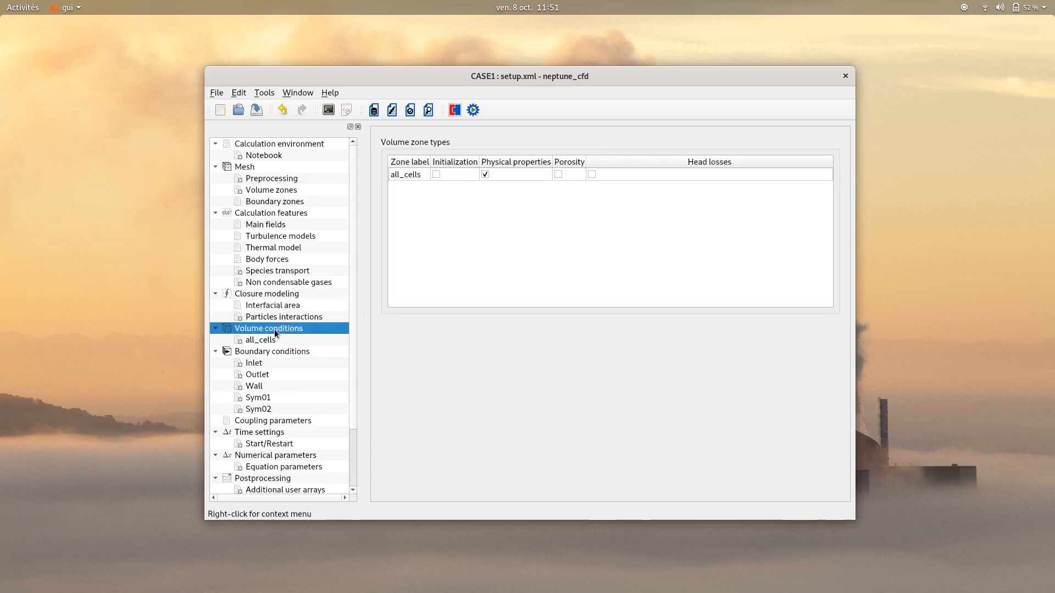
left_click(435, 175)
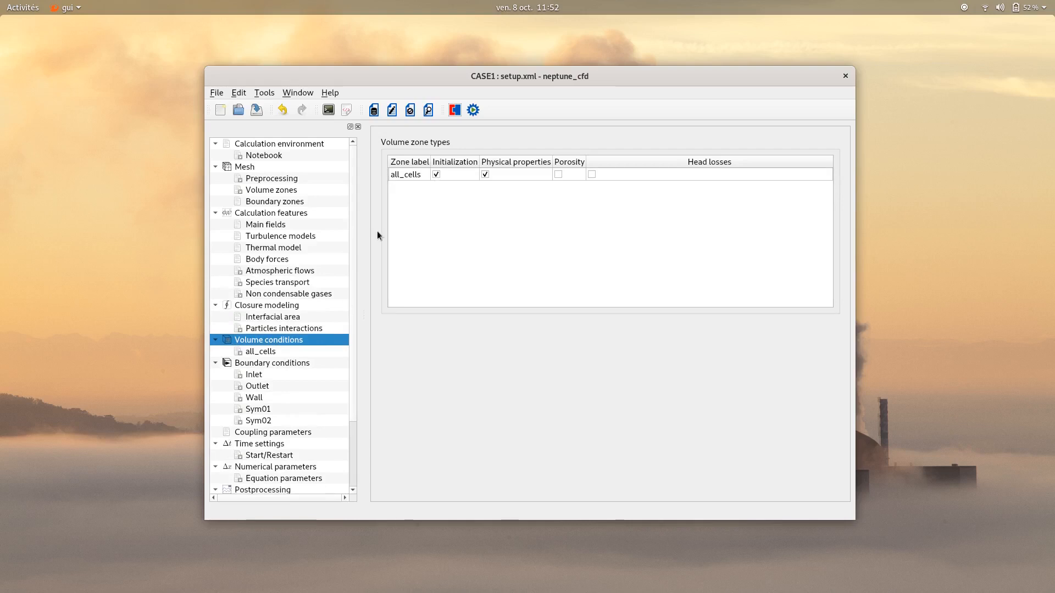
left_click(274, 351)
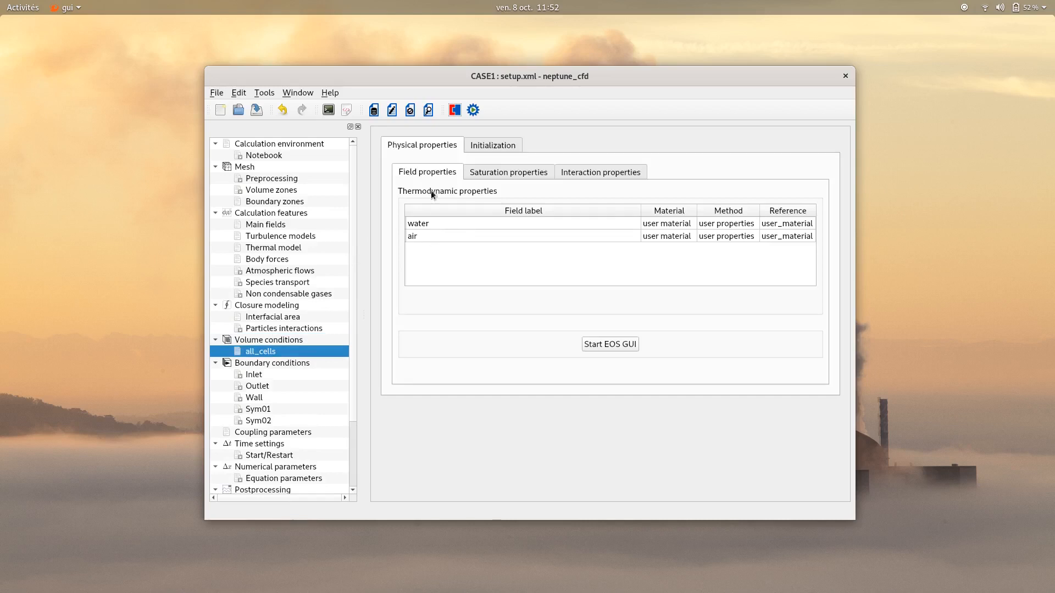
Set the water field's density to 998 kg/m³ and its viscosity to 0.01 Pa.s
left_click(427, 223)
left_click(608, 362)
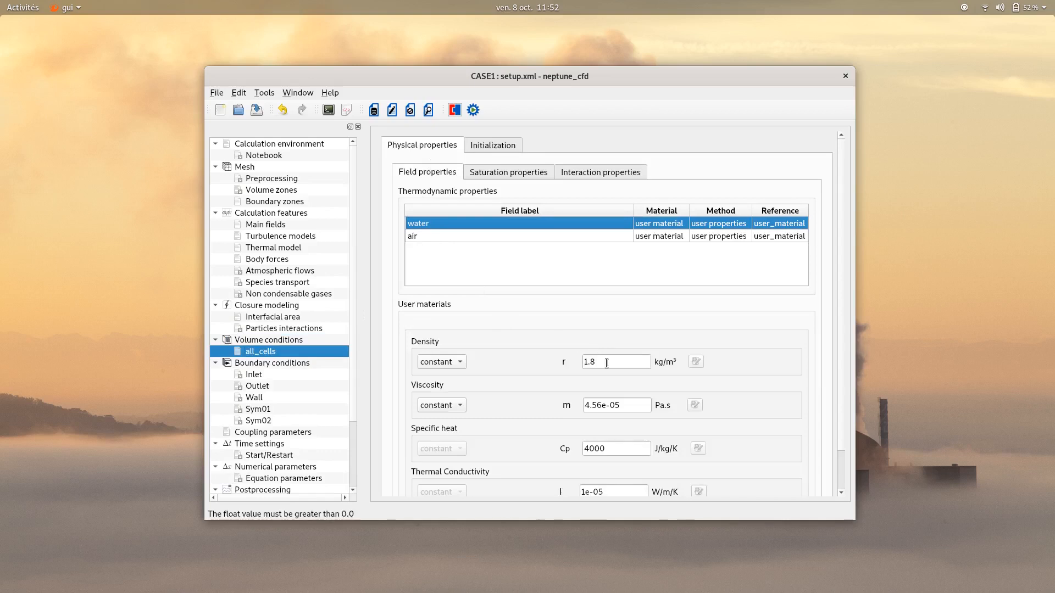
key("BackSpace")
key("BackSpace")
key("BackSpace")
type("998")
left_click_drag(625, 406, 567, 408)
type("0.01")
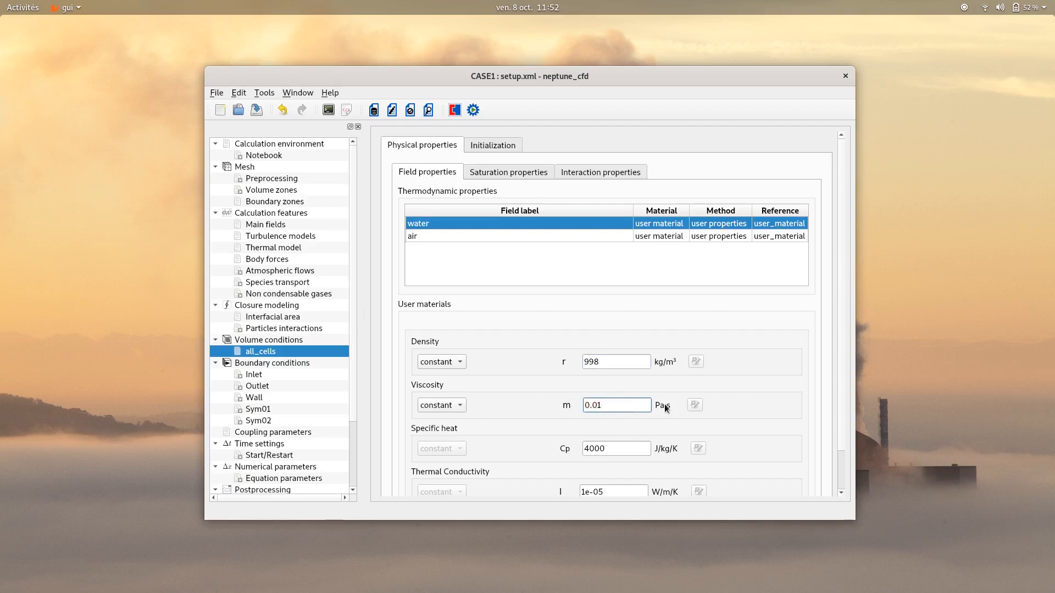
Set the air field's density to 1.72 kg/m³ and its viscosity to 1e-05 Pa.s
left_click(501, 239)
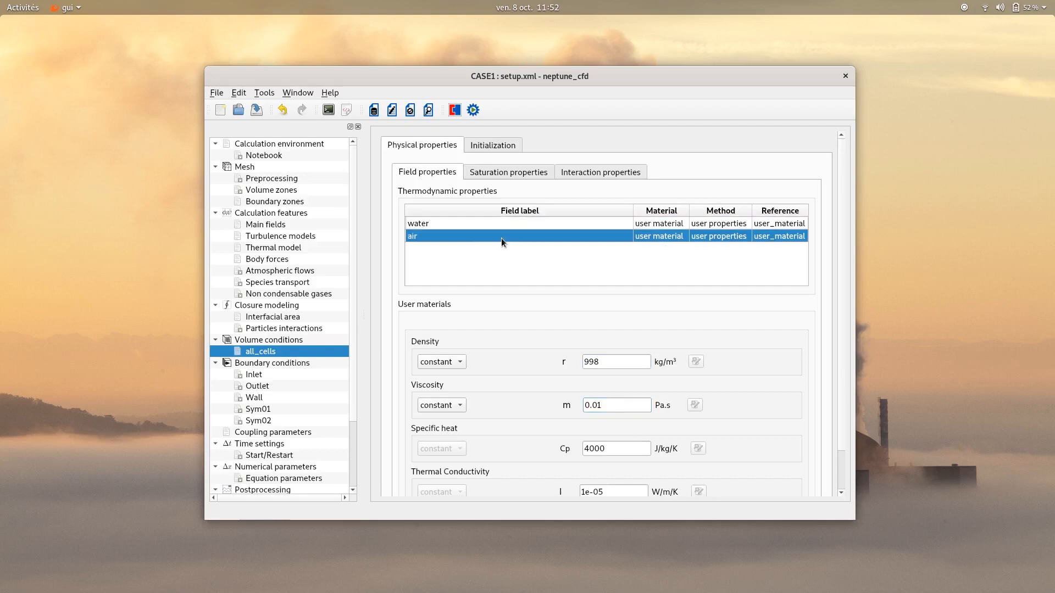
double_click(614, 363)
type("1.72")
left_click_drag(600, 408, 580, 406)
type("1")
left_click(607, 444)
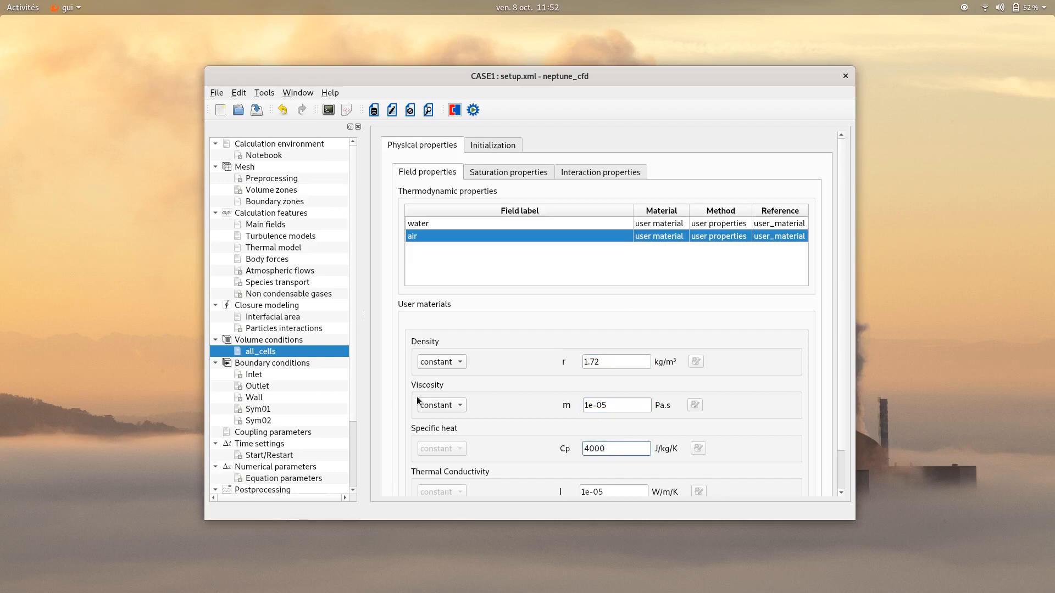
Initialize the pressure in all_cells with the default expression pressure = 101325
left_click(492, 148)
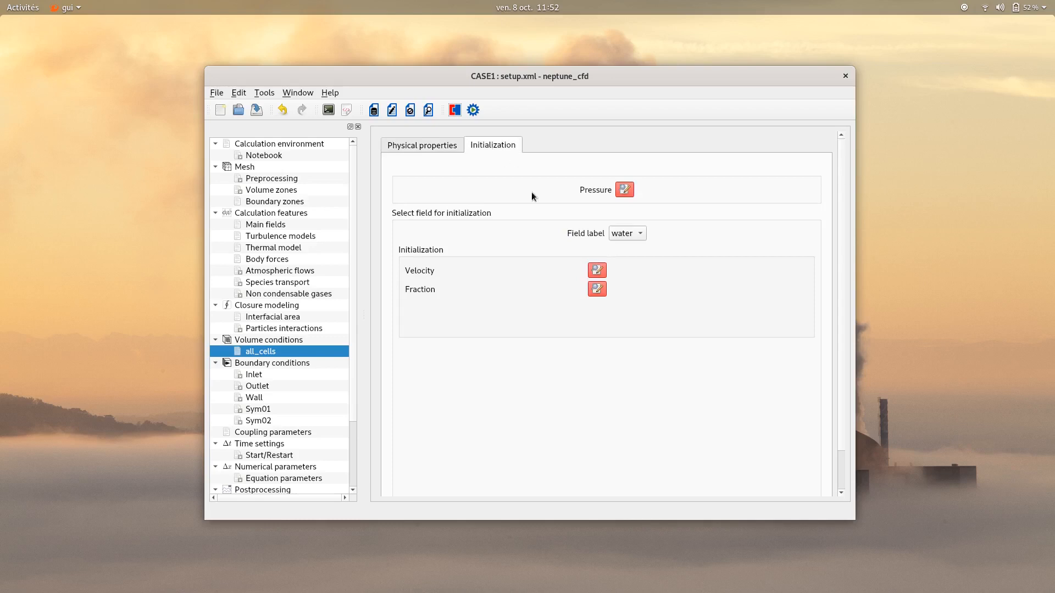
left_click(629, 188)
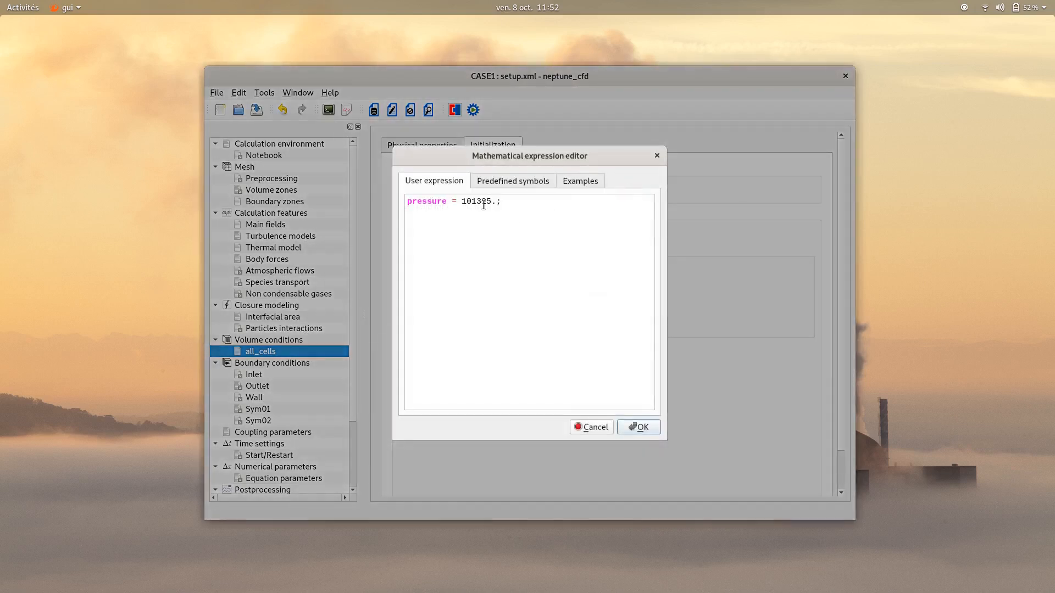
left_click(641, 428)
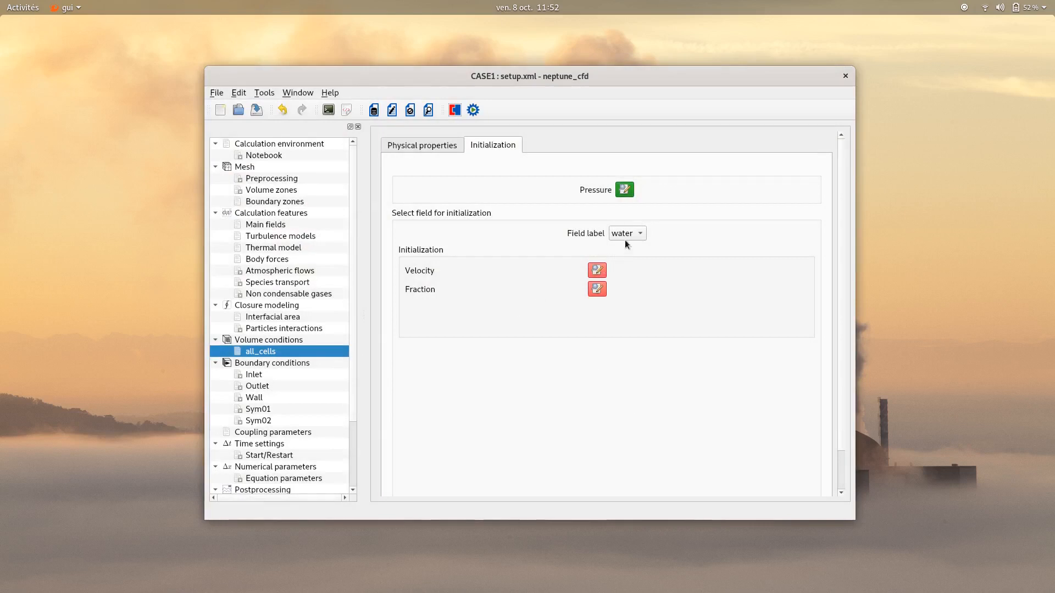
Initialize the water field with zero velocity components u, v, w and a volume fraction of 1
left_click(629, 232)
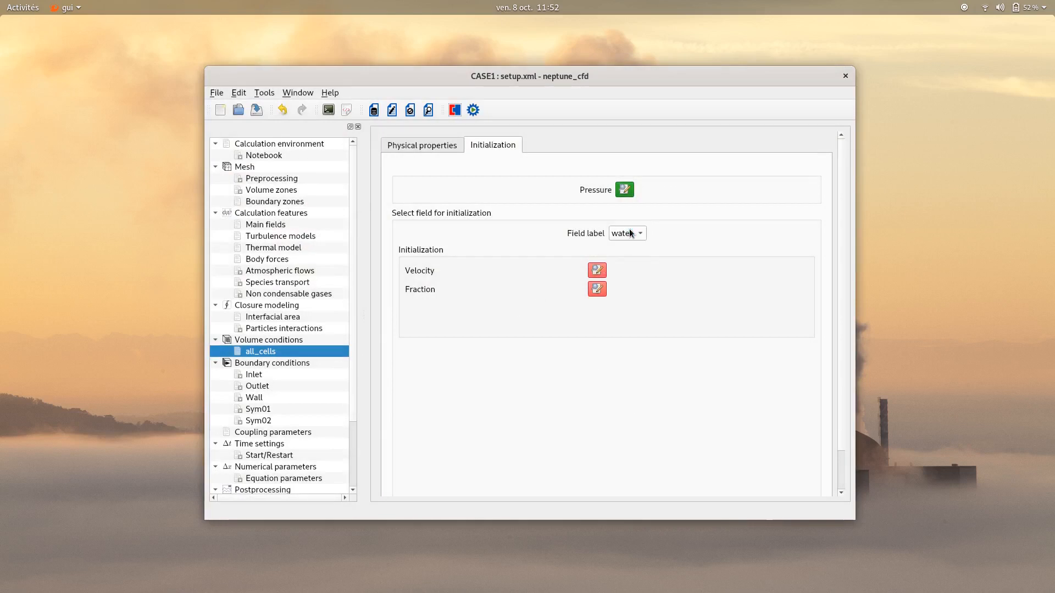
left_click(599, 273)
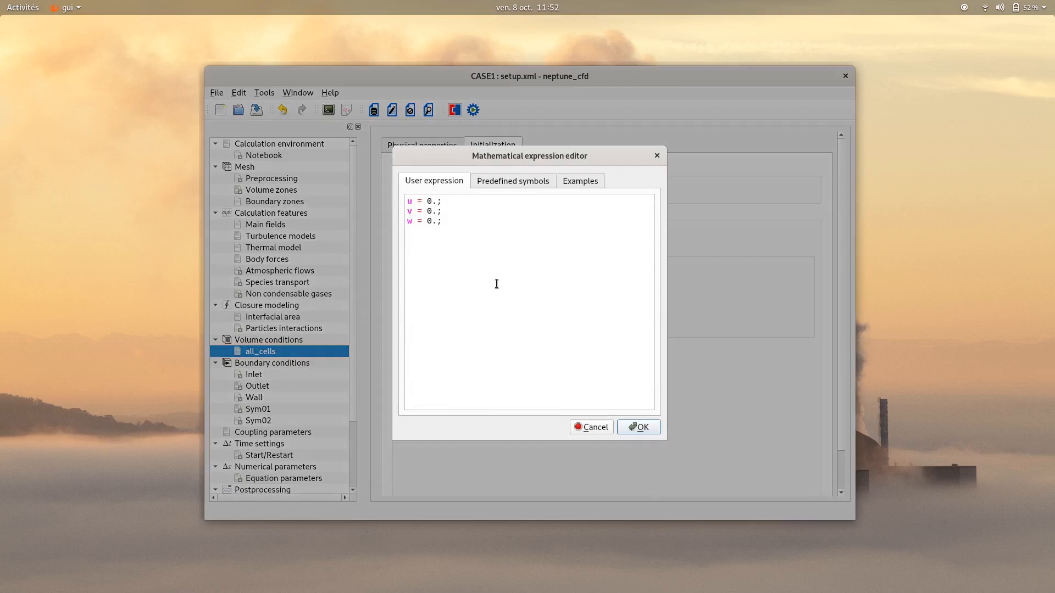
left_click(642, 428)
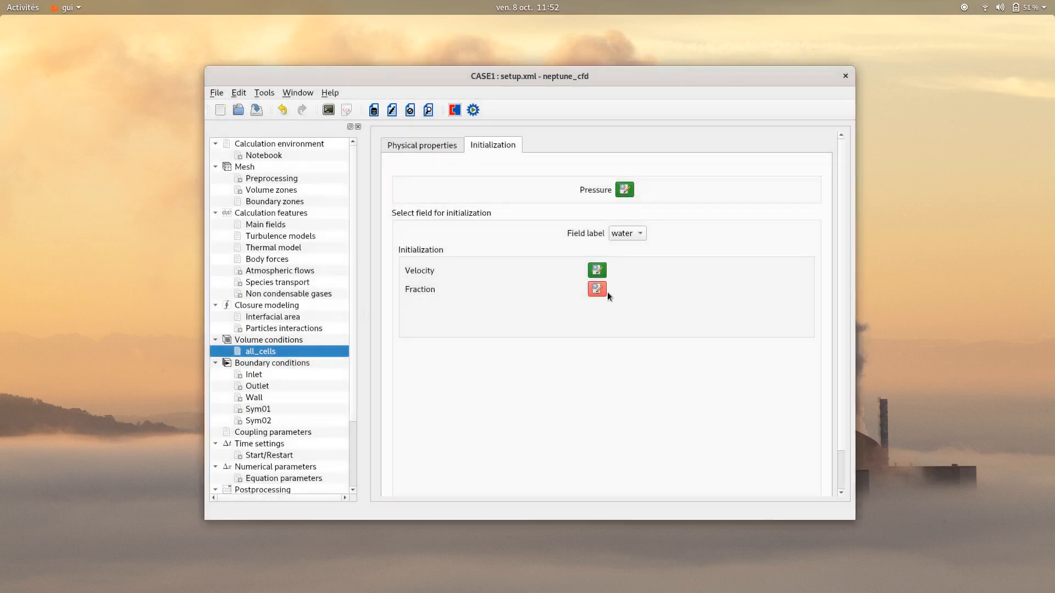
left_click(596, 291)
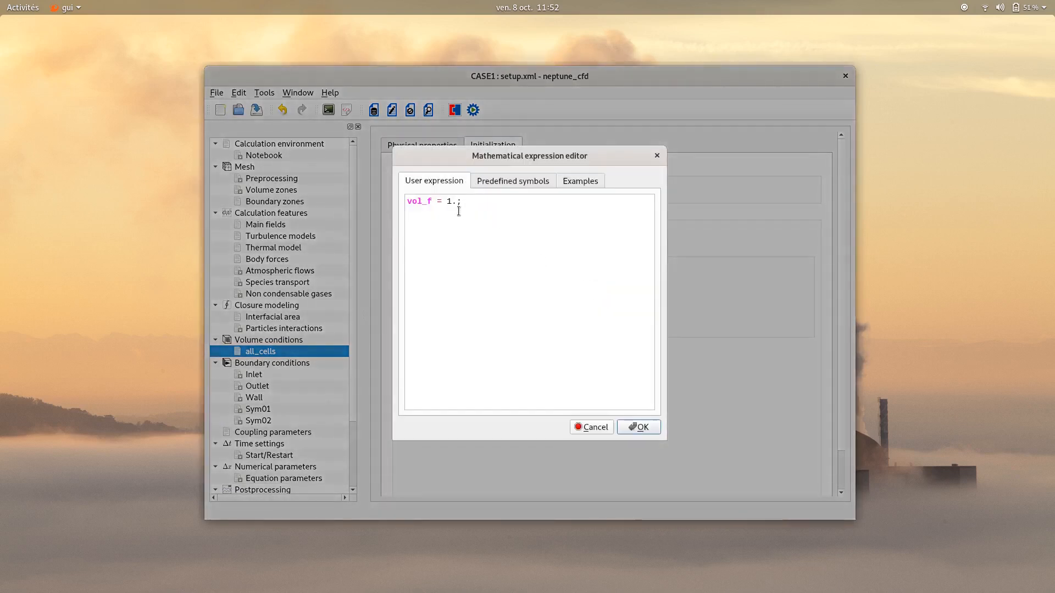
left_click(635, 426)
Initialize the air field with zero velocity components u, v, w and a volume fraction of 0
left_click(633, 232)
left_click(631, 241)
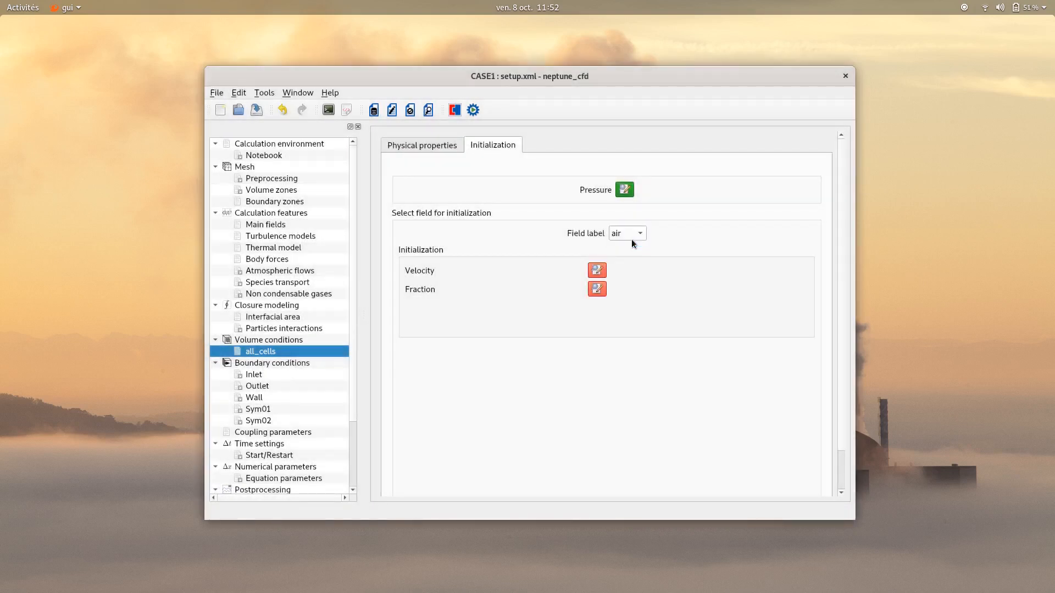
left_click(599, 270)
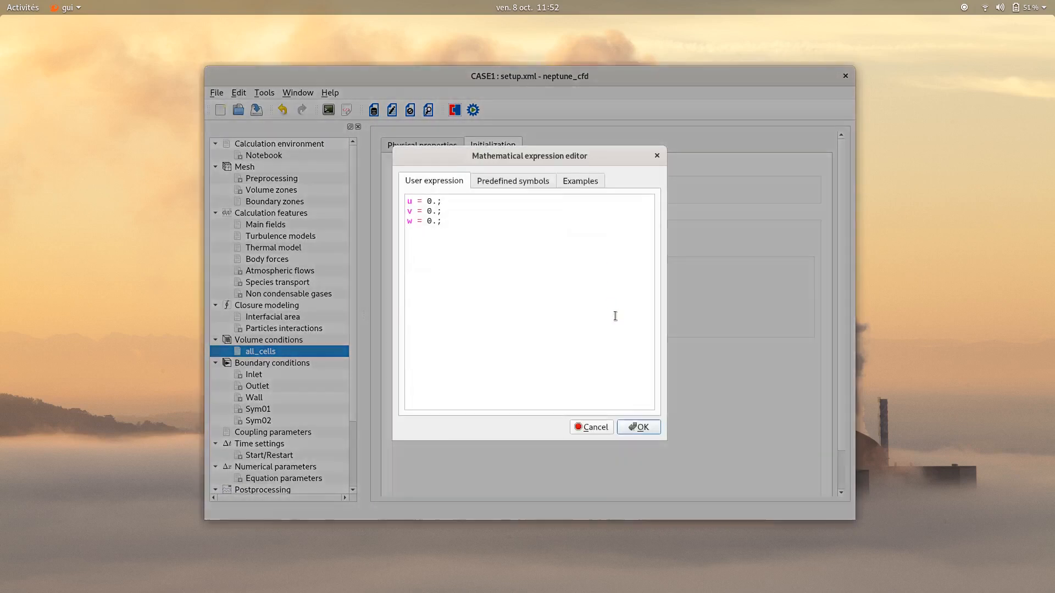
left_click(643, 427)
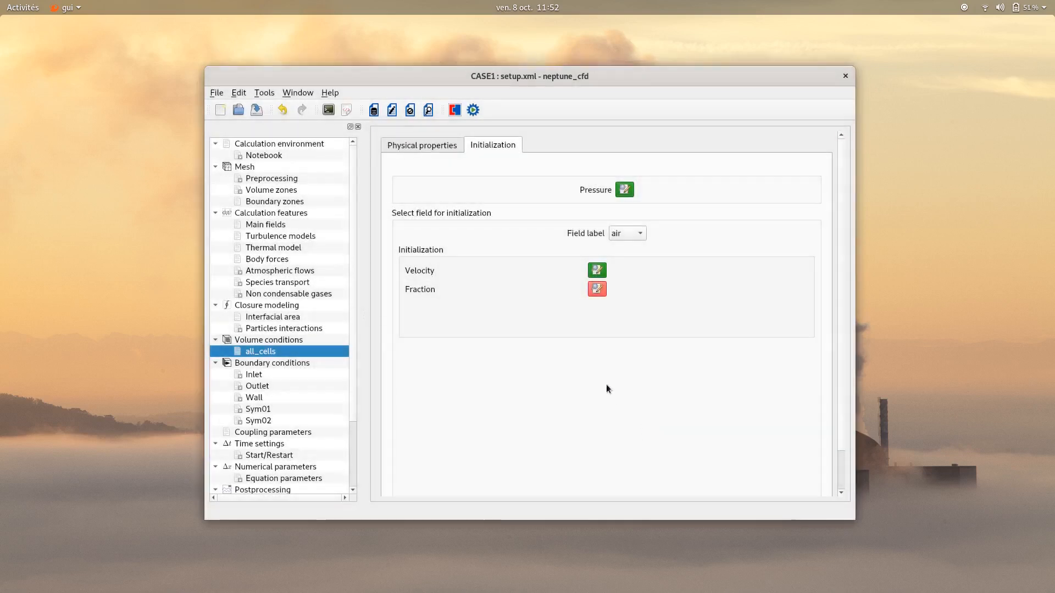
left_click(598, 291)
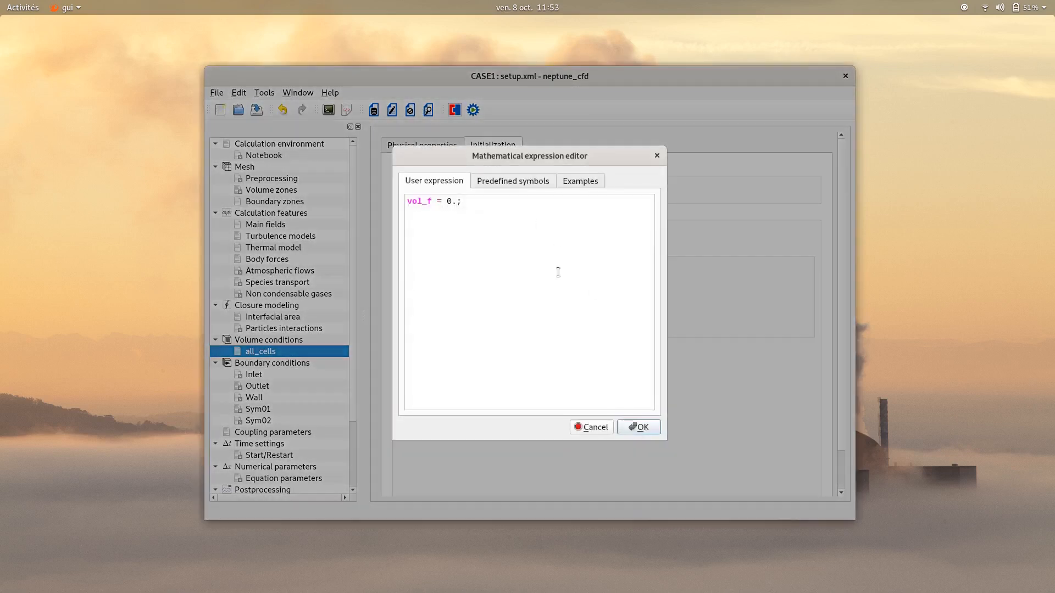
left_click(647, 427)
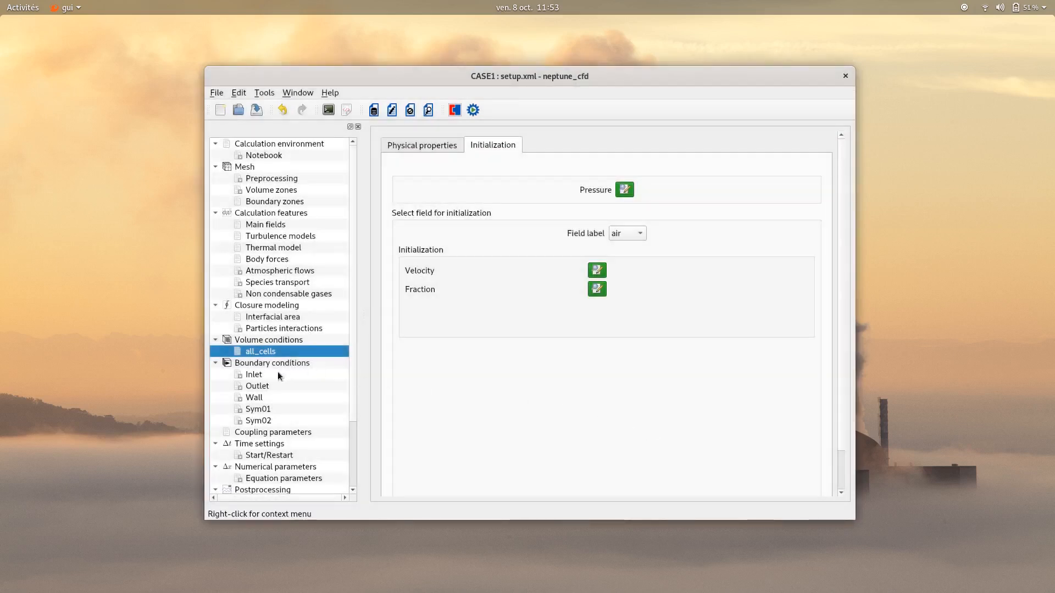
In the boundary conditions, set the nature of the Inlet zone to Inlet and of the Outlet zone to Outlet
left_click(250, 375)
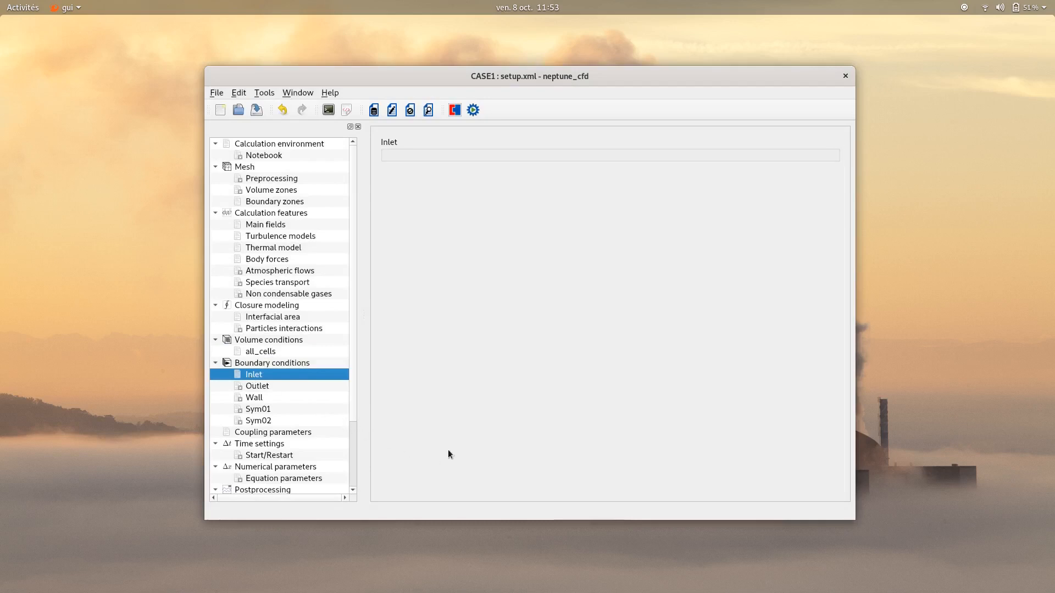
left_click(274, 362)
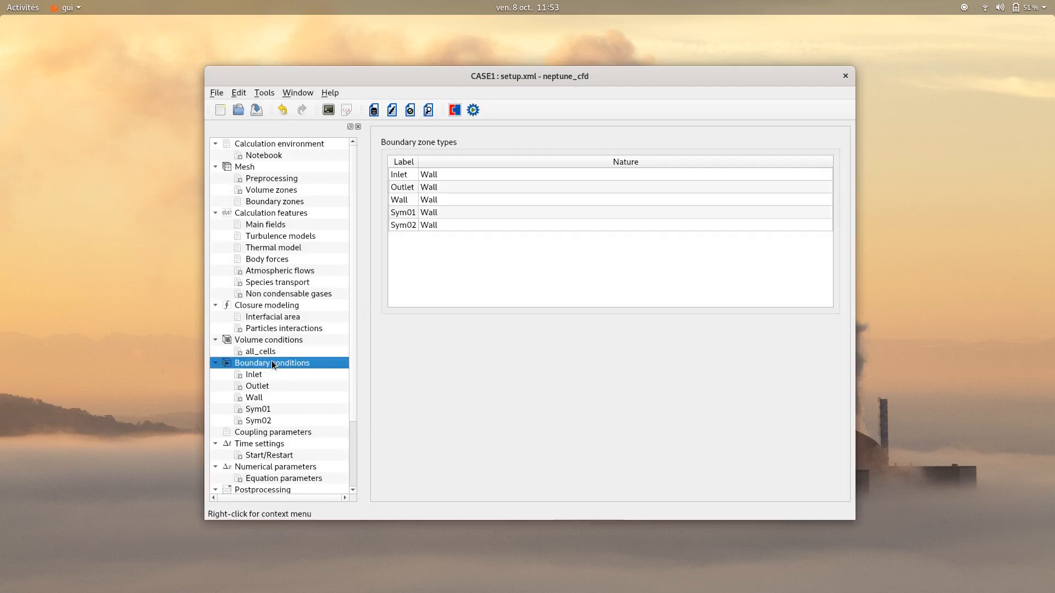
double_click(429, 175)
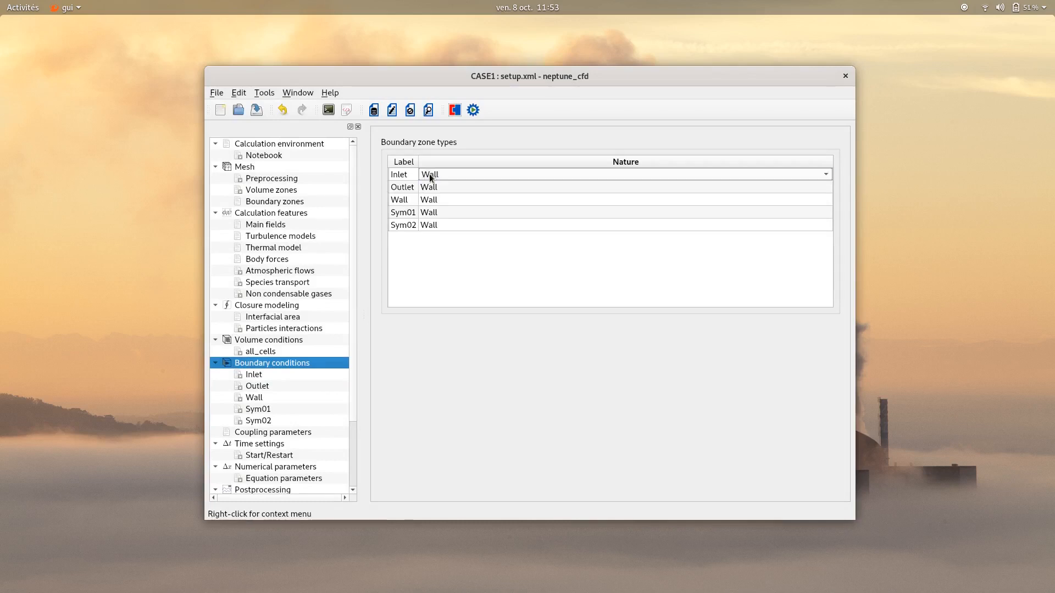
left_click(430, 174)
left_click(437, 194)
left_click(439, 187)
left_click(439, 187)
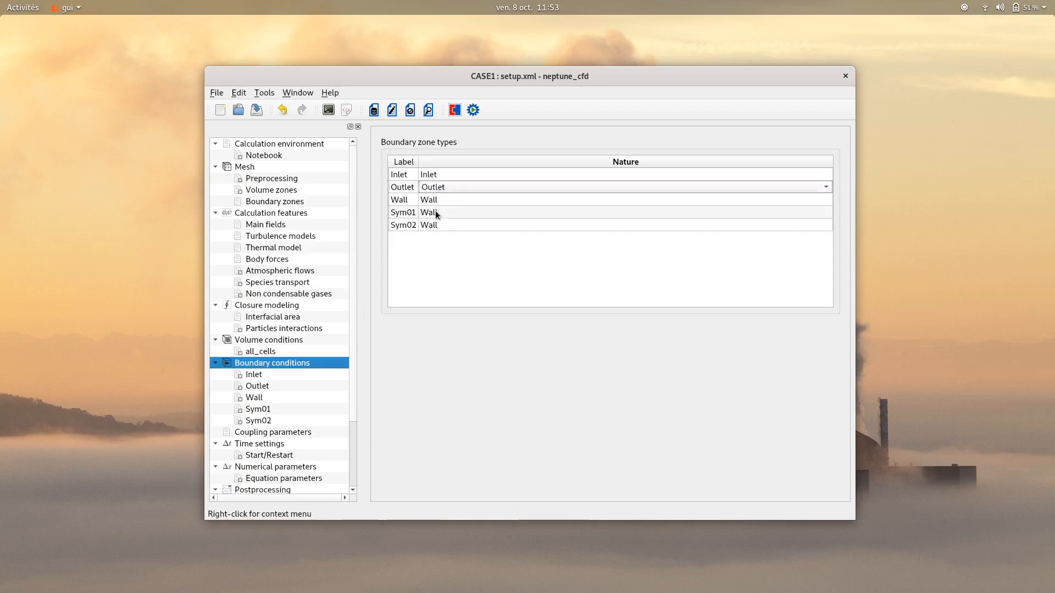
Set the nature of the Sym01 and Sym02 boundary zones to Symmetry
left_click(434, 212)
left_click(434, 212)
left_click(435, 222)
left_click(434, 222)
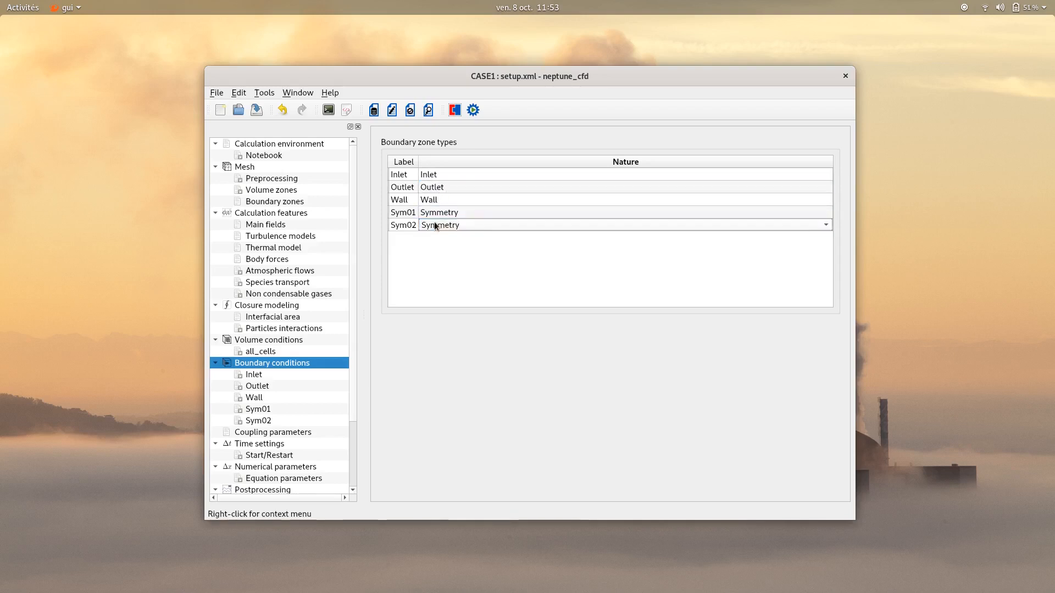
Set the volume fraction of the water field at the Inlet boundary to 0.9
left_click(256, 378)
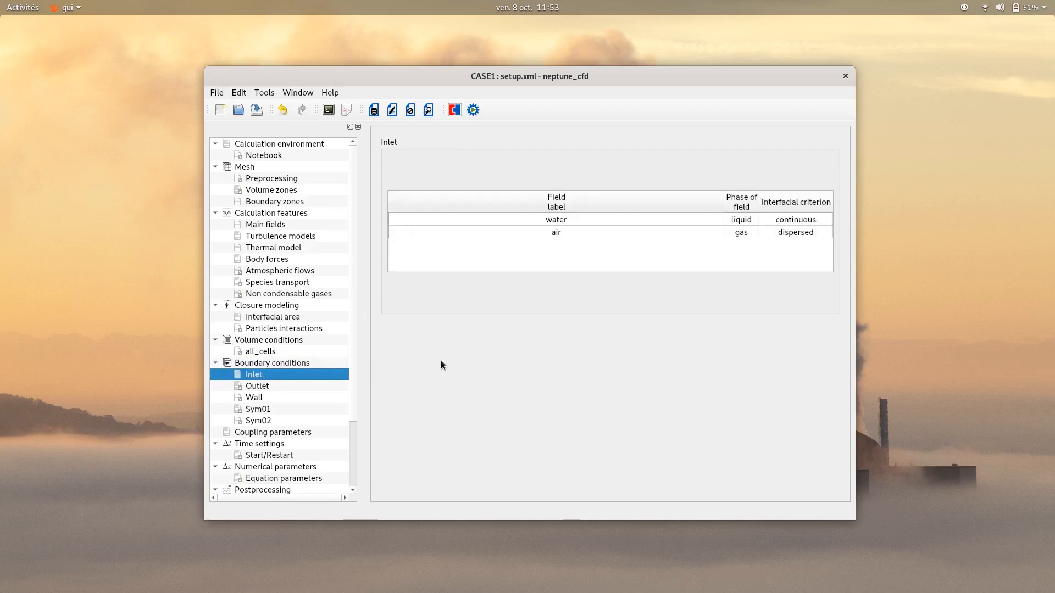
left_click(531, 221)
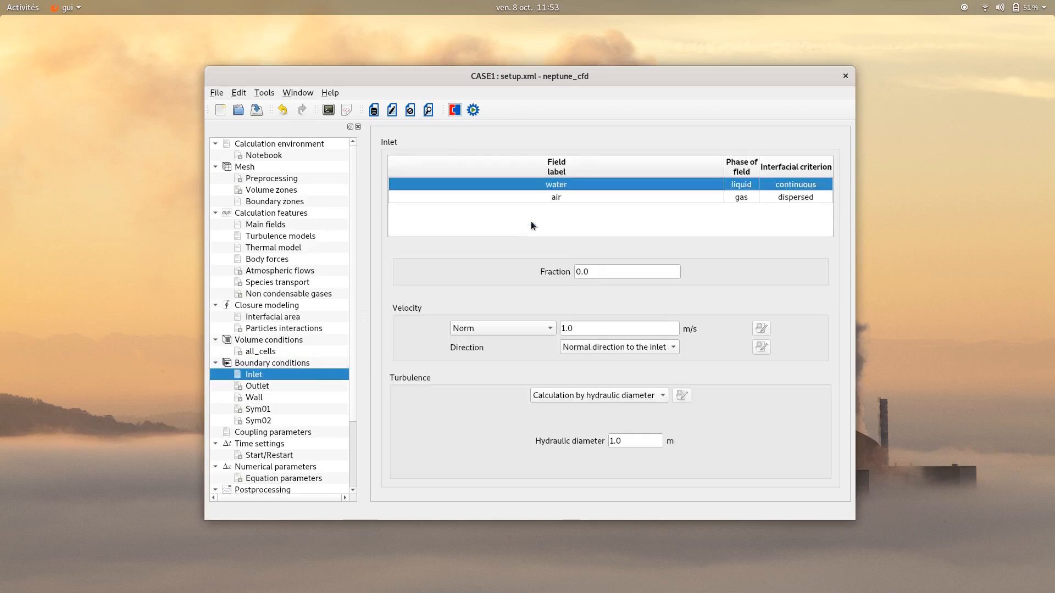
left_click(594, 273)
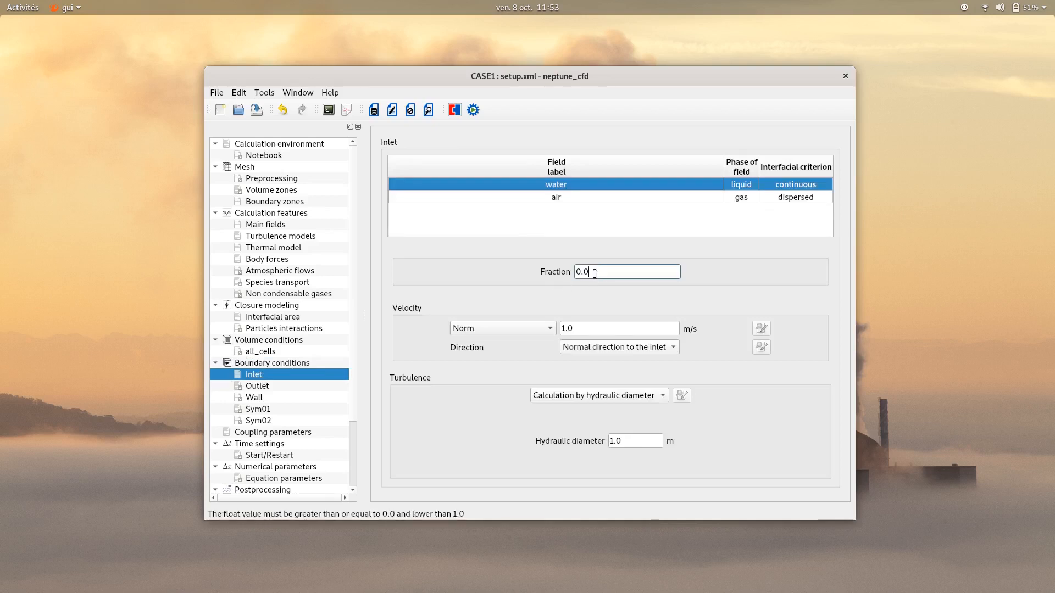
key("BackSpace")
type("9")
left_click(578, 329)
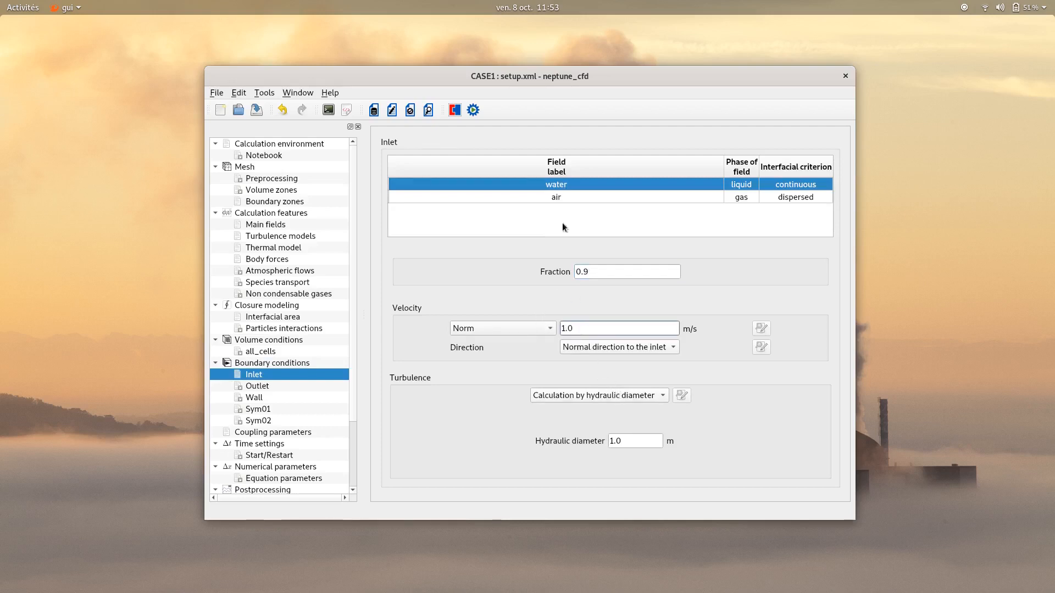
Set the volume fraction of the air field at the Inlet boundary to 0.1
left_click(584, 197)
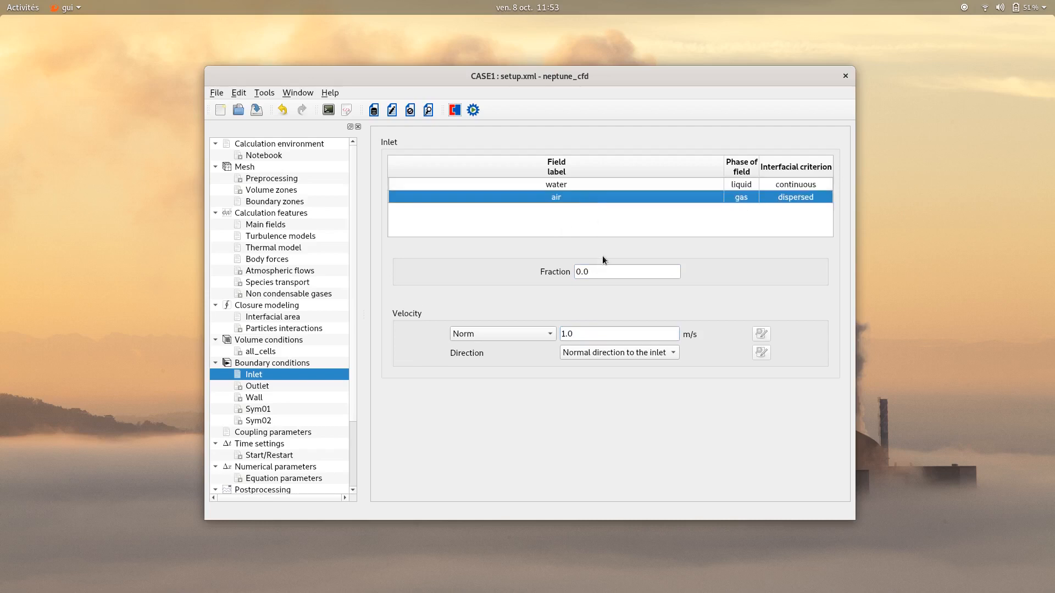
left_click(603, 272)
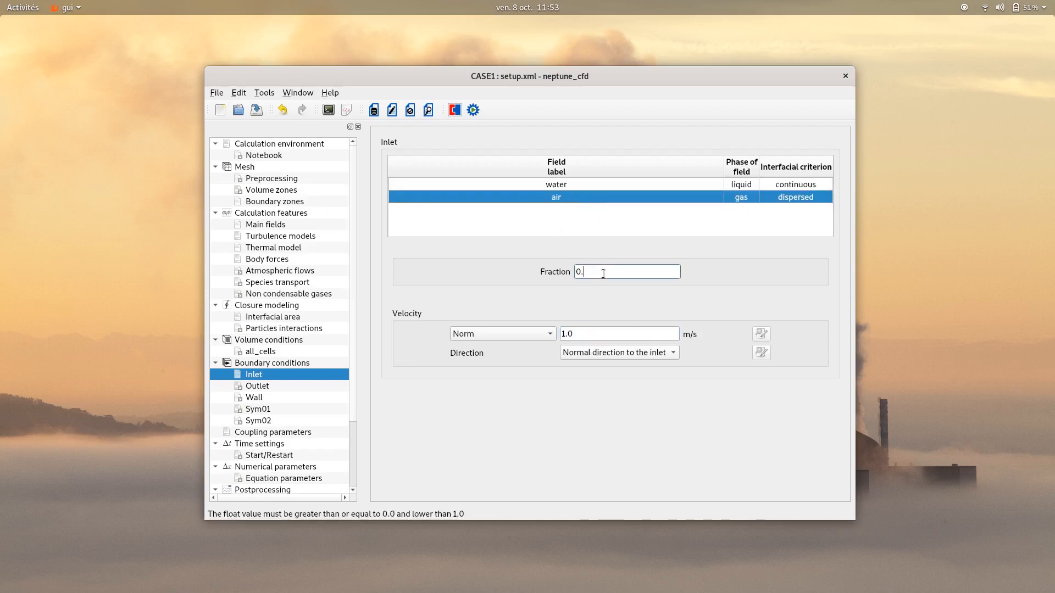
type("1")
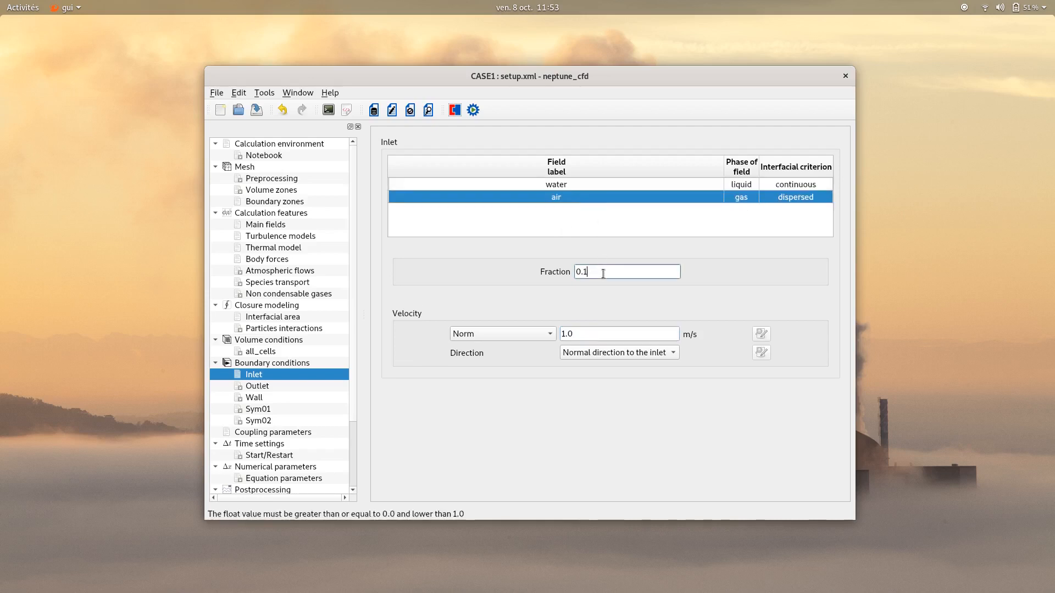
left_click(581, 308)
At the Outlet boundary, set the imposed fraction of water to 1.0 and check the air field's settings
left_click(262, 386)
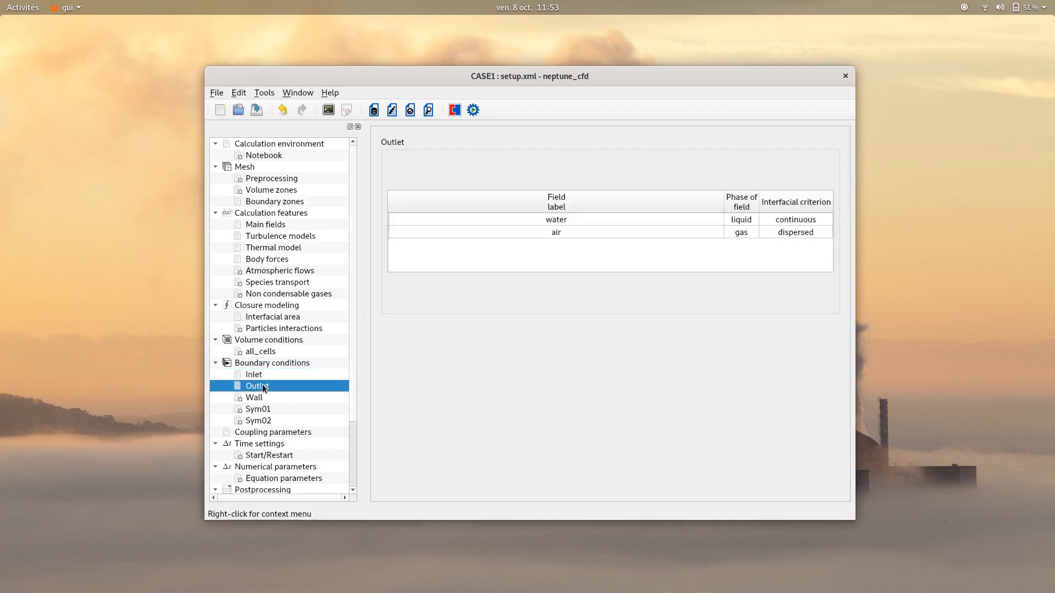
left_click(533, 224)
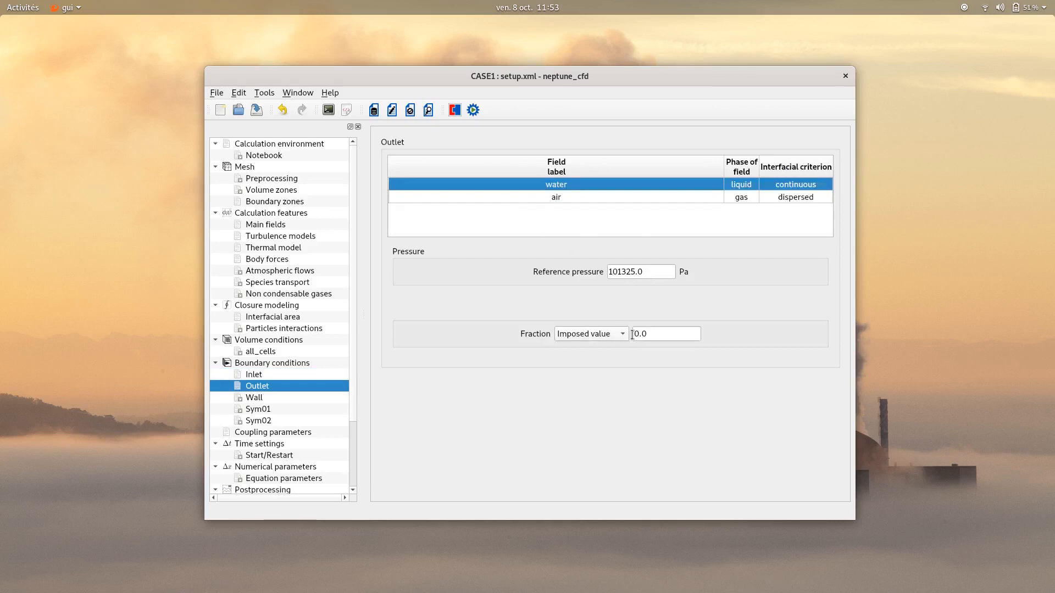
left_click(659, 334)
left_click_drag(659, 335, 632, 335)
type("1.0")
left_click(587, 198)
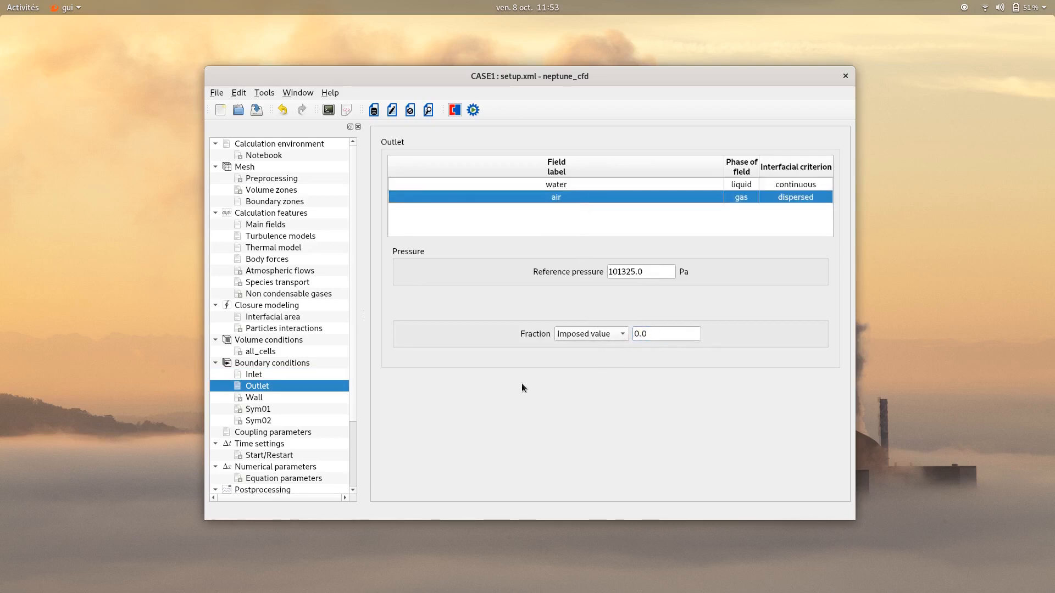
left_click(261, 401)
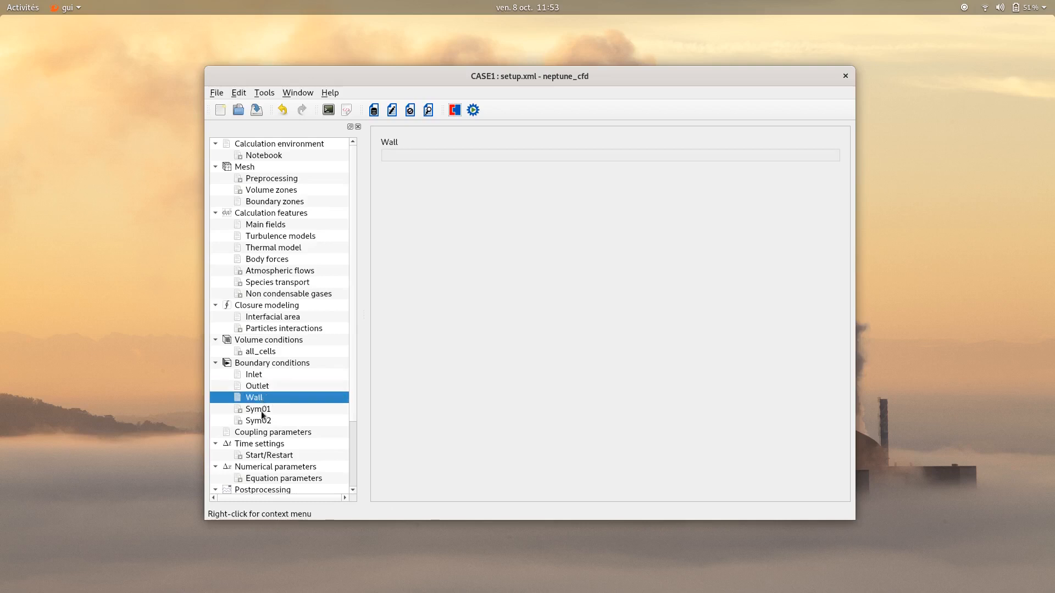
left_click(262, 412)
left_click(261, 421)
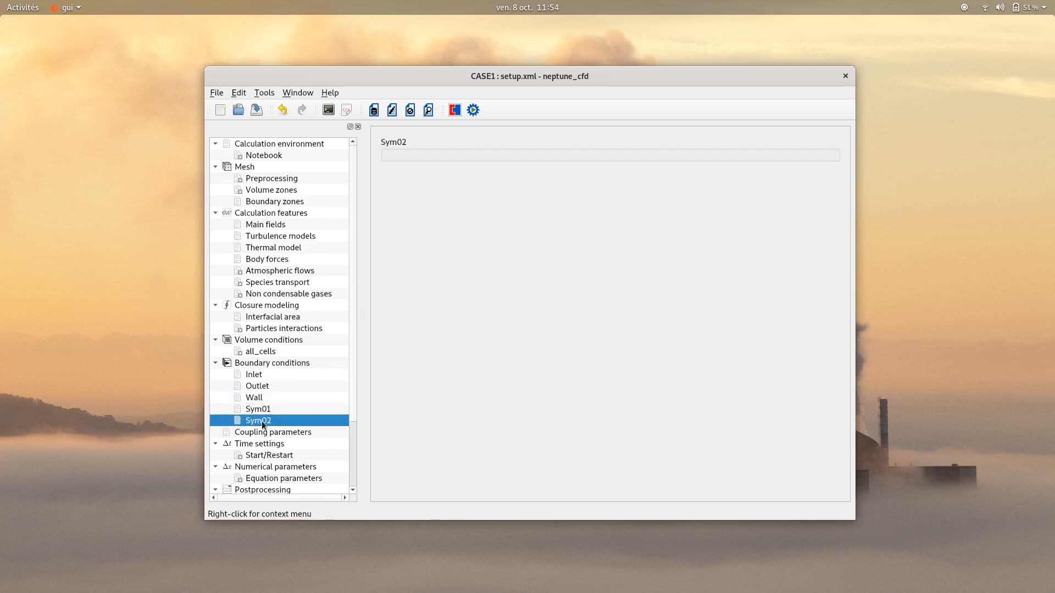
In the time settings, make the time step adaptive with a reference time step of 0.0002 s
scroll(262, 421, "down", 3)
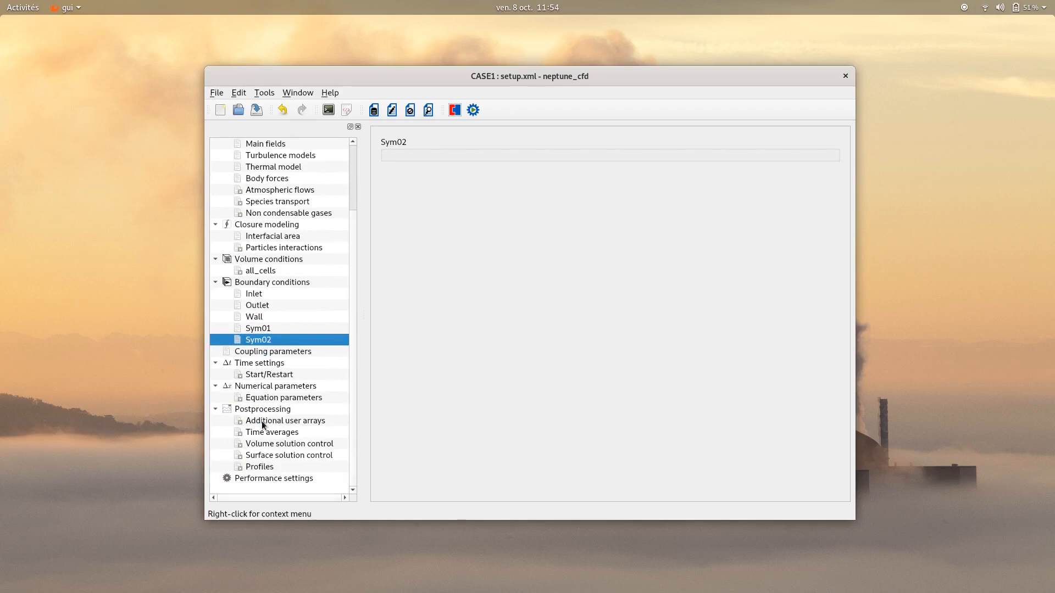
left_click(263, 365)
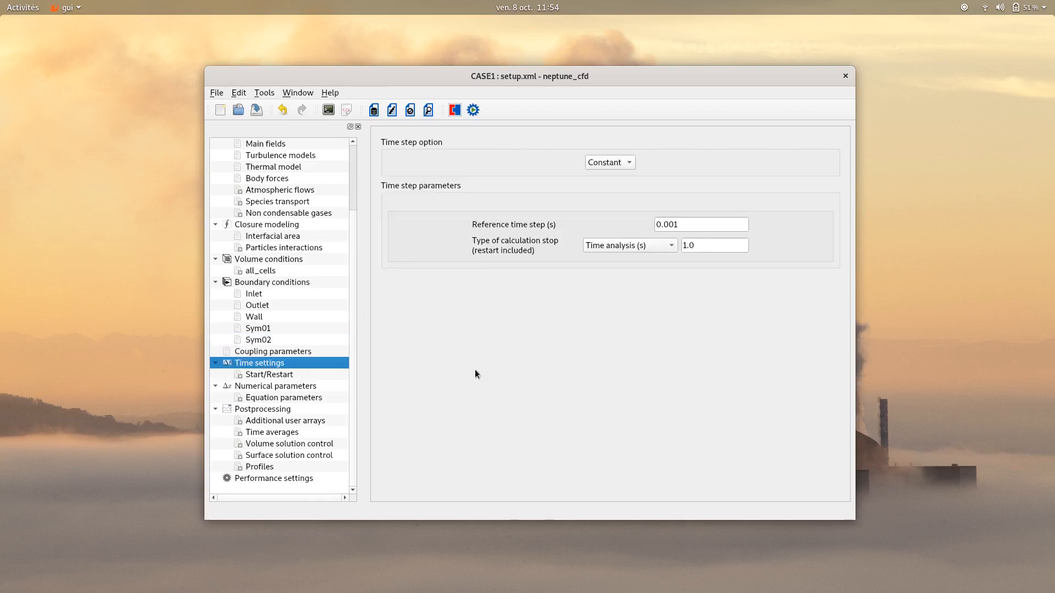
left_click(622, 166)
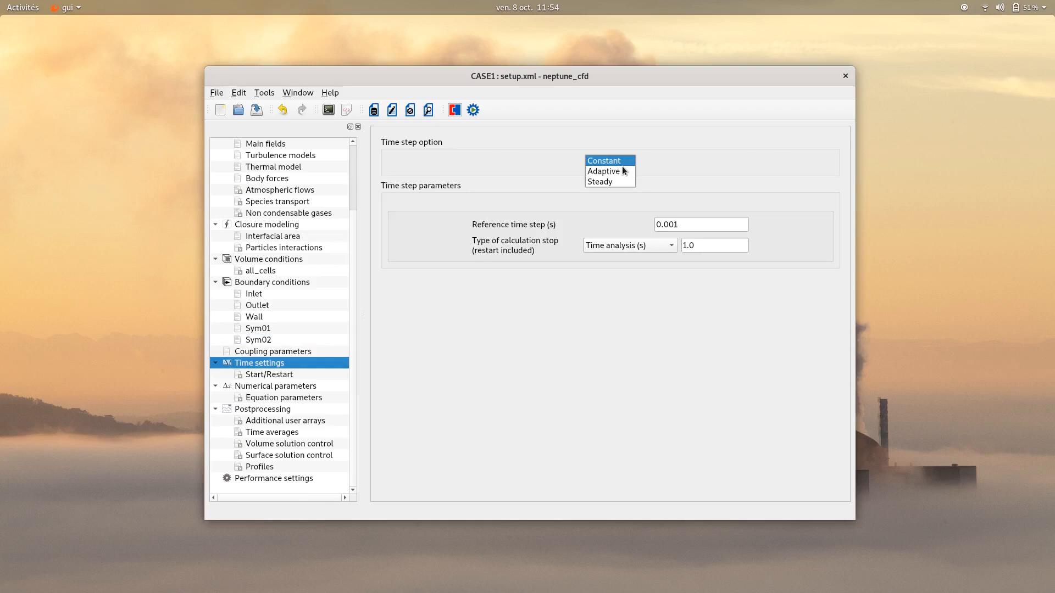
left_click(615, 171)
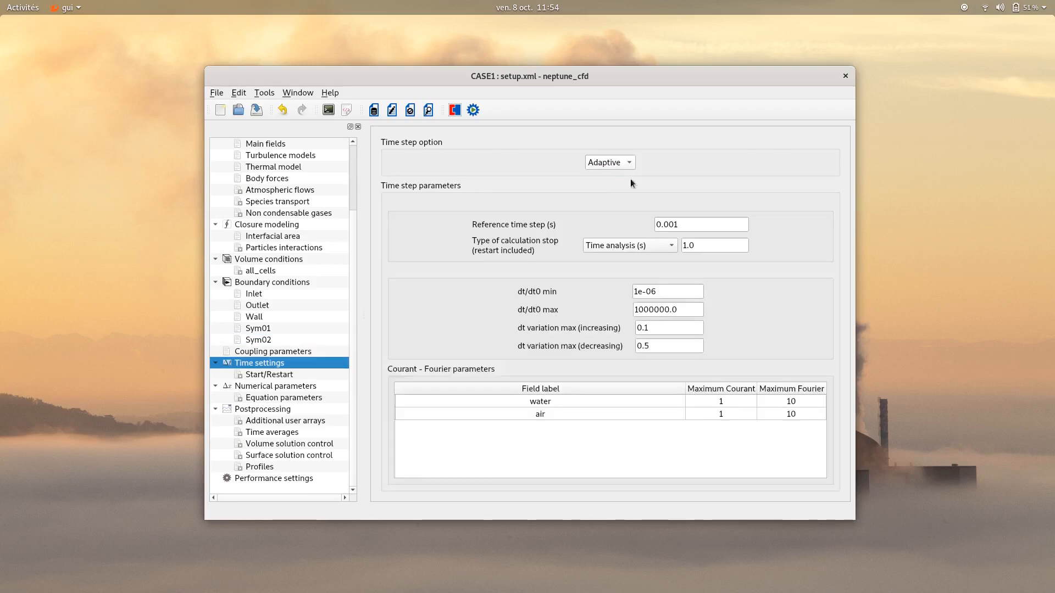
left_click(680, 226)
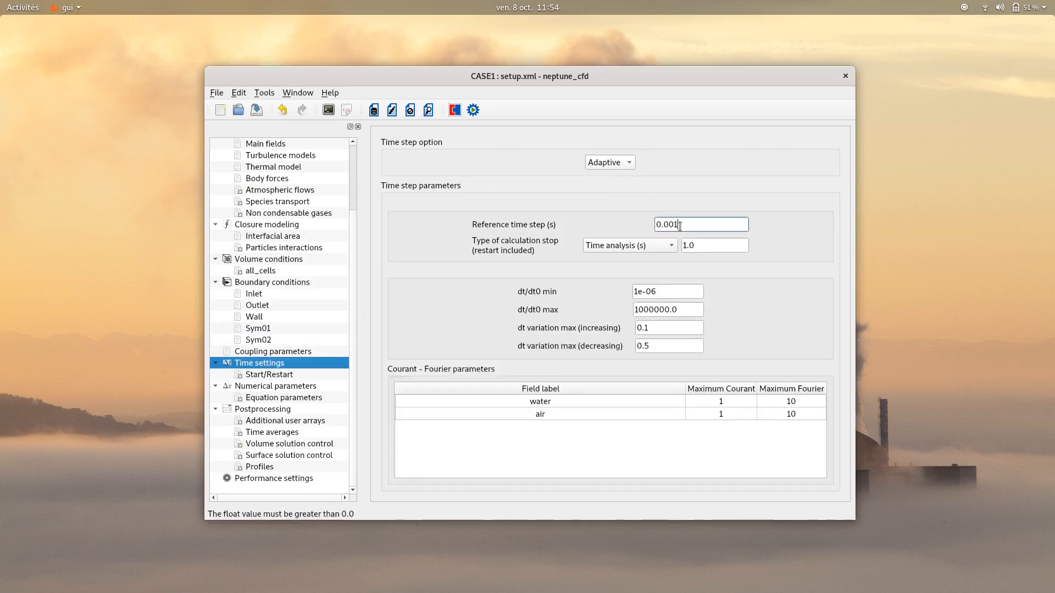
key("BackSpace")
type("0")
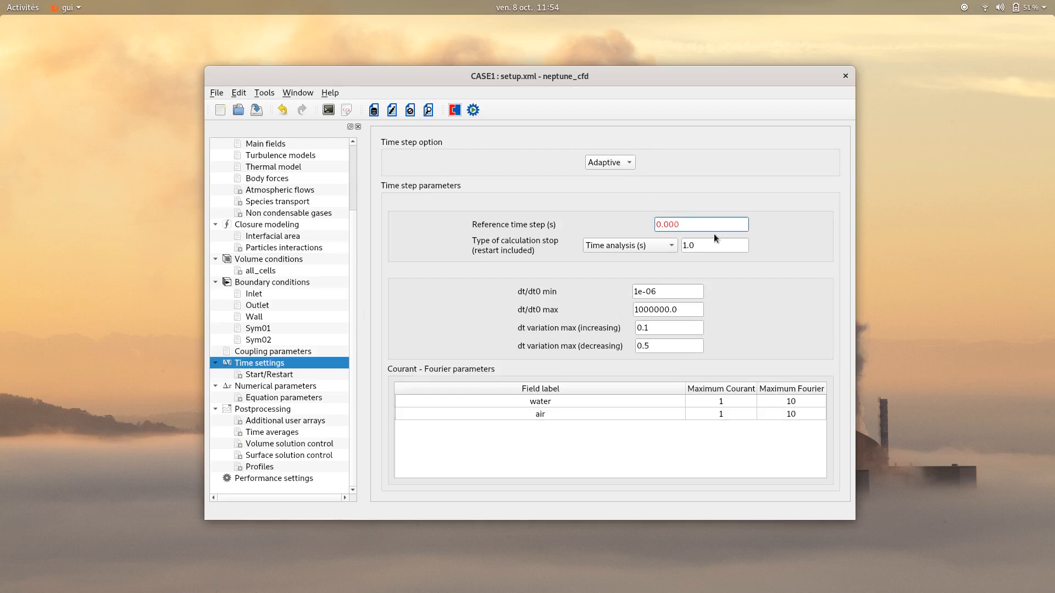
type("2")
Set the calculation to stop at a physical time of 3.0 s
left_click(725, 251)
key("BackSpace")
key("BackSpace")
key("BackSpace")
type("3.0")
left_click(738, 288)
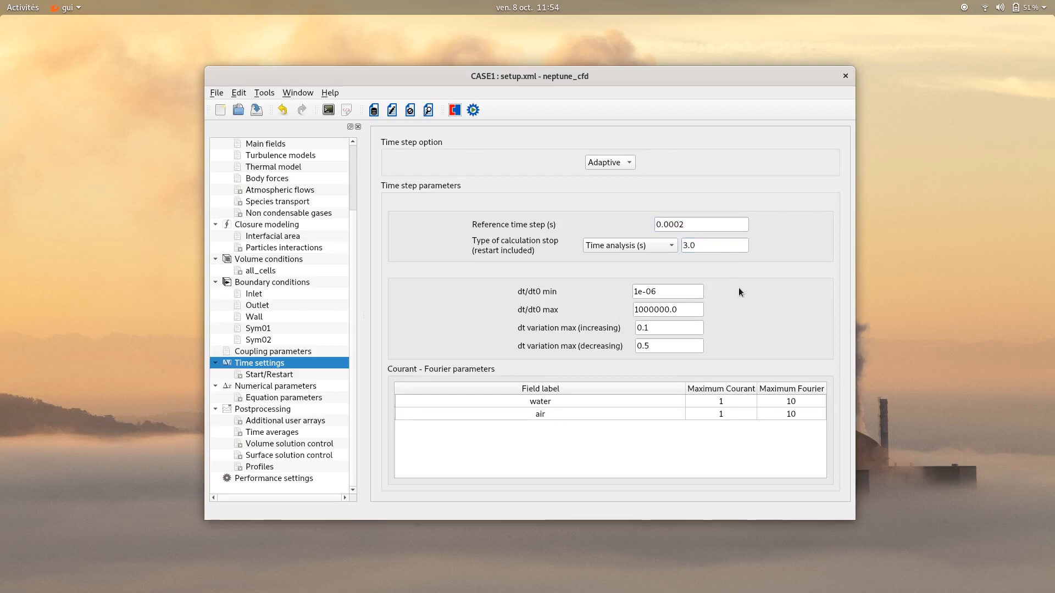
In the global numerical parameters, set the velocity predictor algorithm to Mean velocity - relative velocity and deactivate reconstructions
left_click(273, 386)
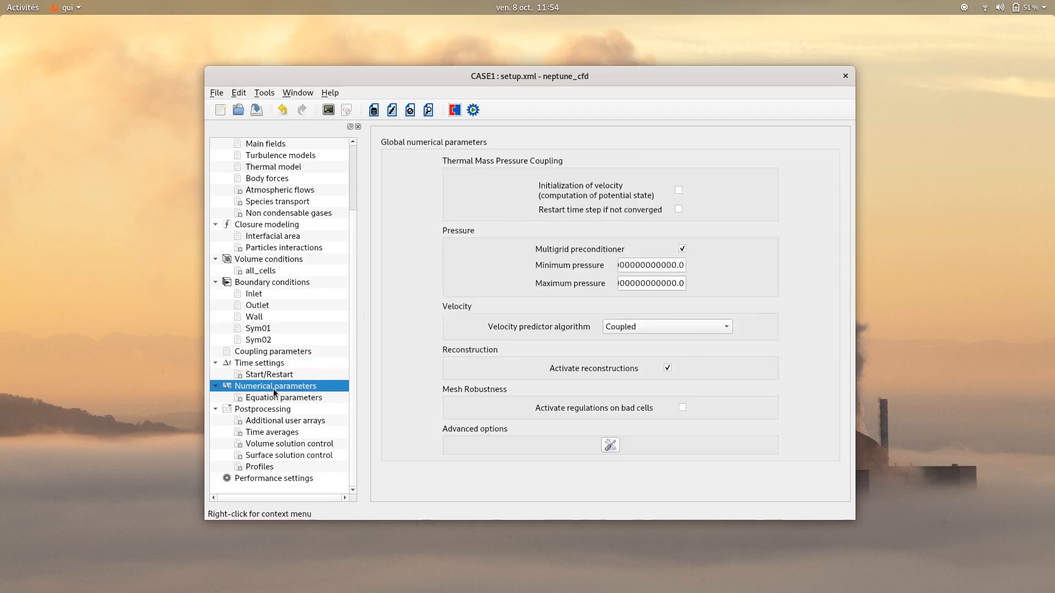
left_click(648, 265)
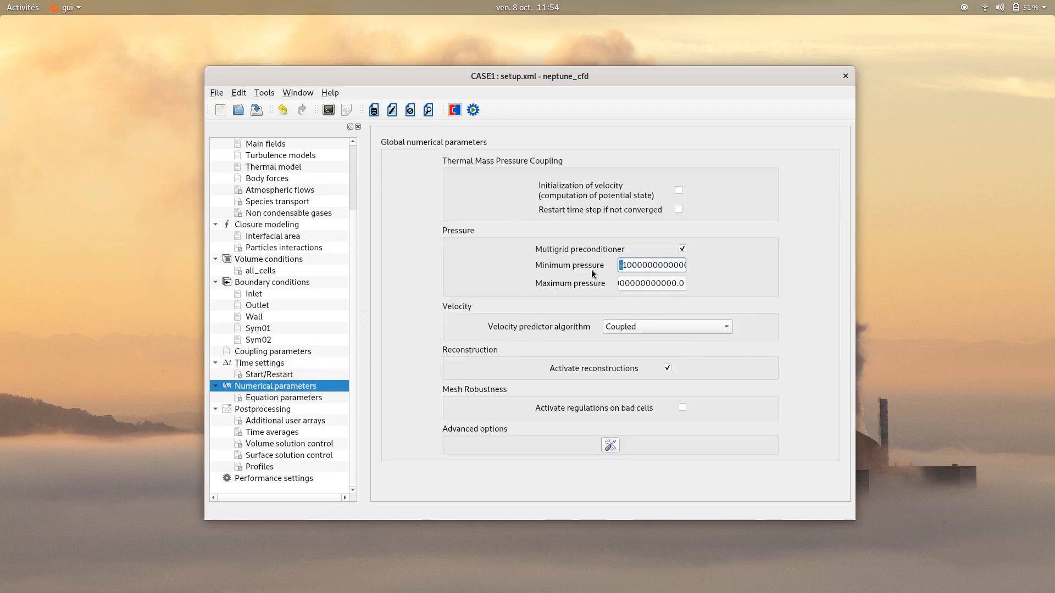
left_click_drag(650, 284, 598, 285)
left_click(638, 284)
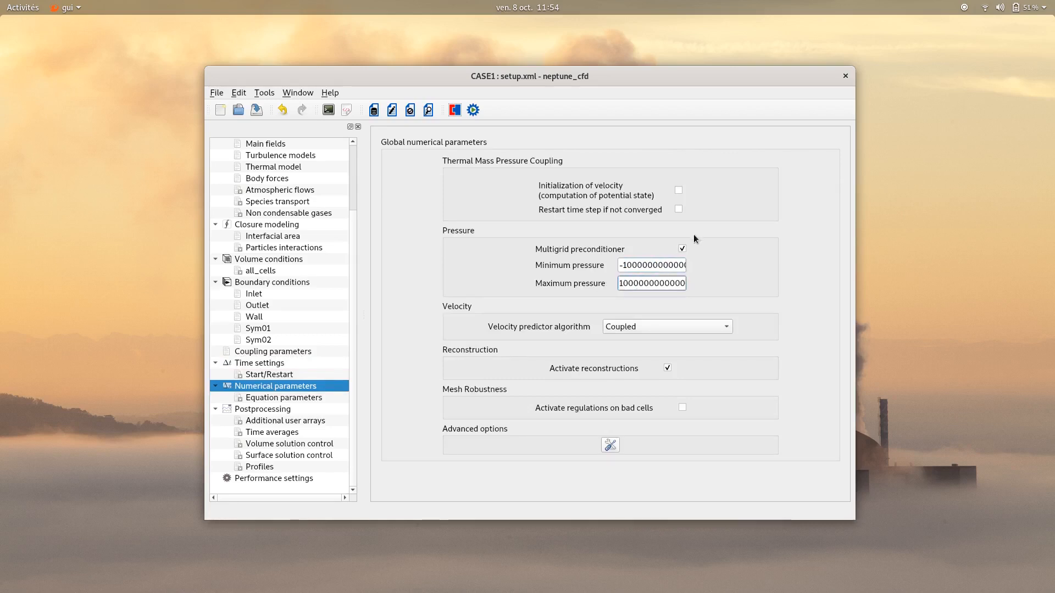
left_click(681, 327)
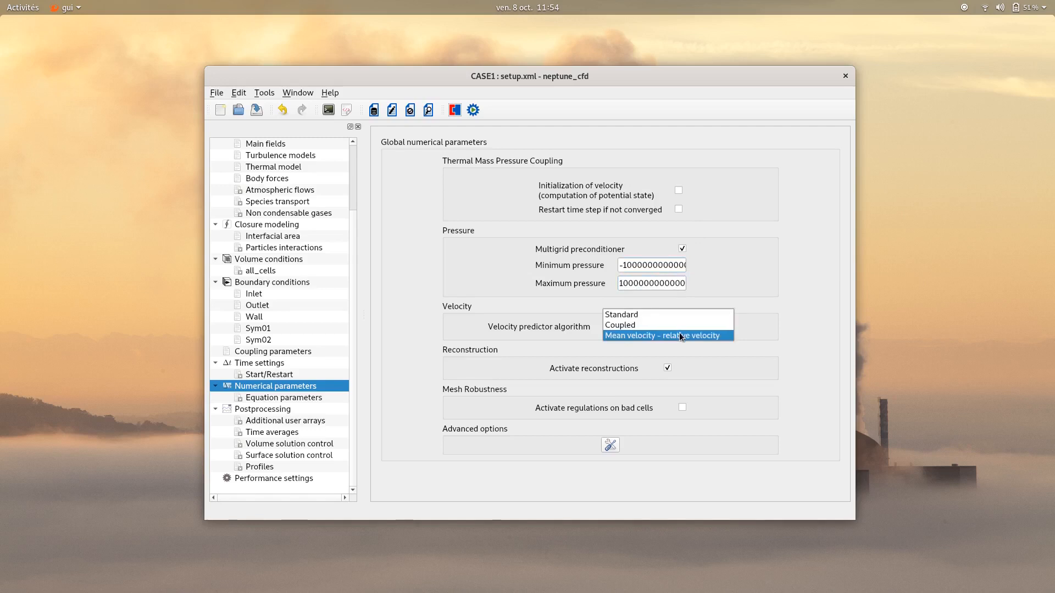
left_click(680, 336)
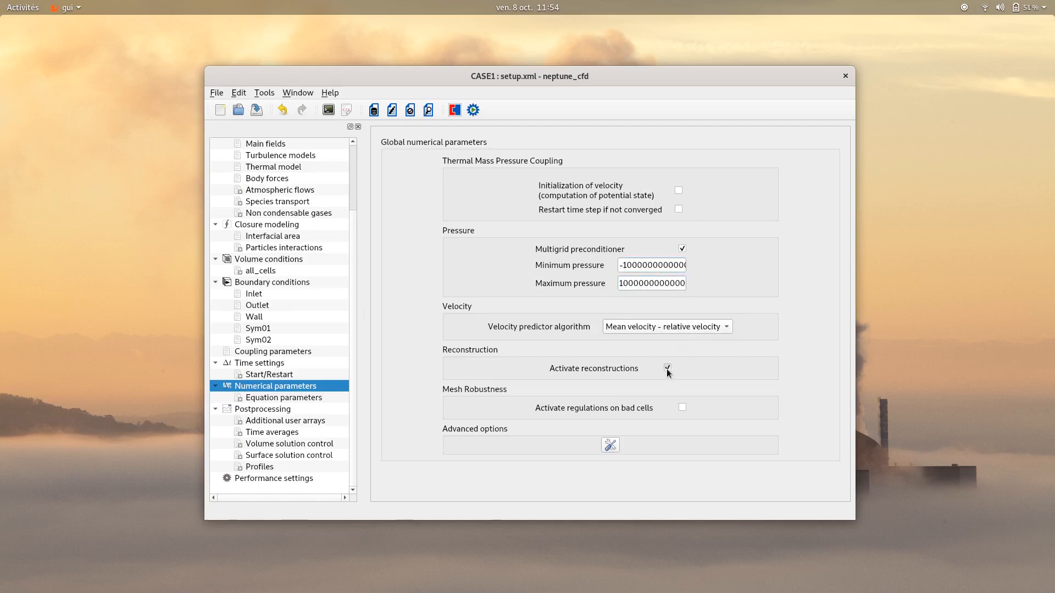
Set the postprocessing log frequency to output every 5 time steps
left_click(280, 409)
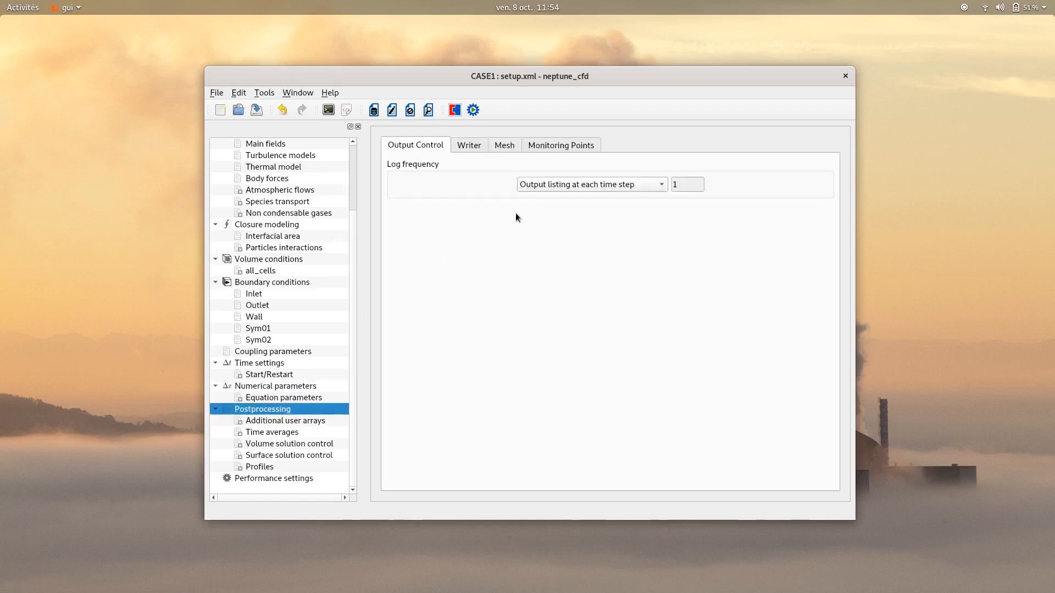
left_click(634, 186)
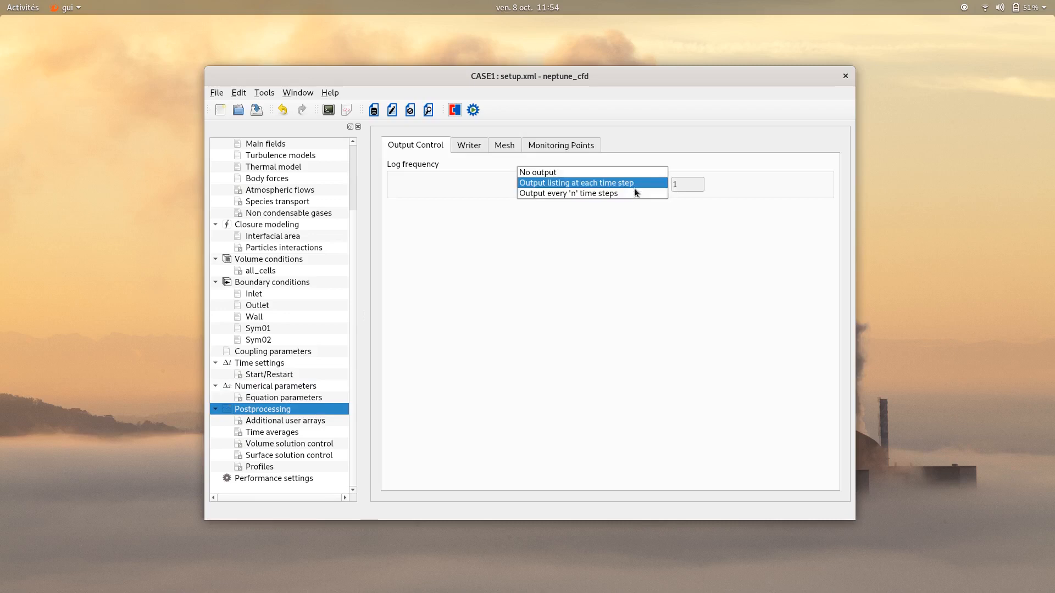
left_click(694, 184)
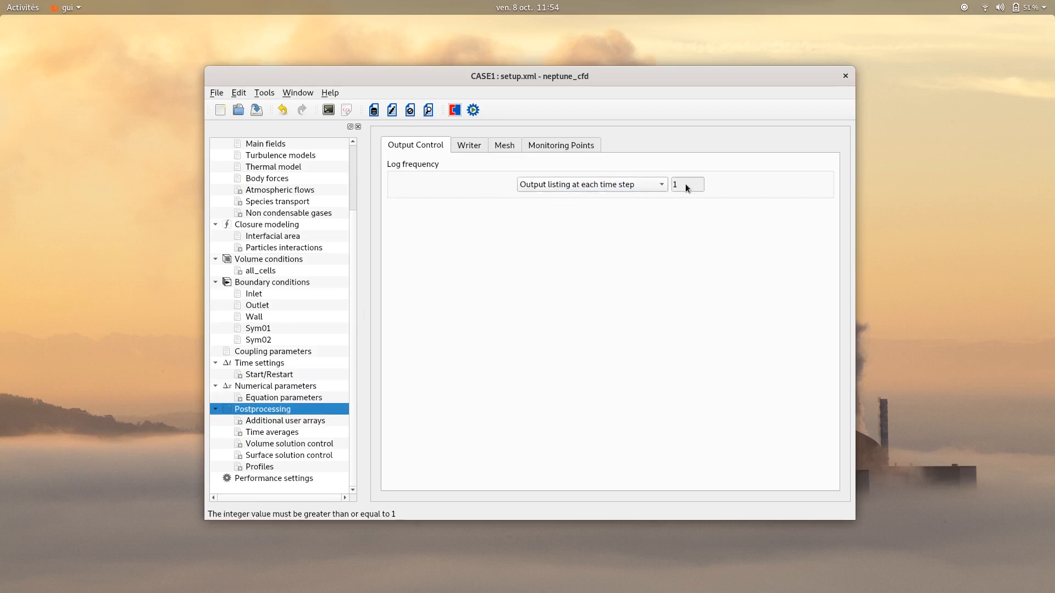
left_click(652, 184)
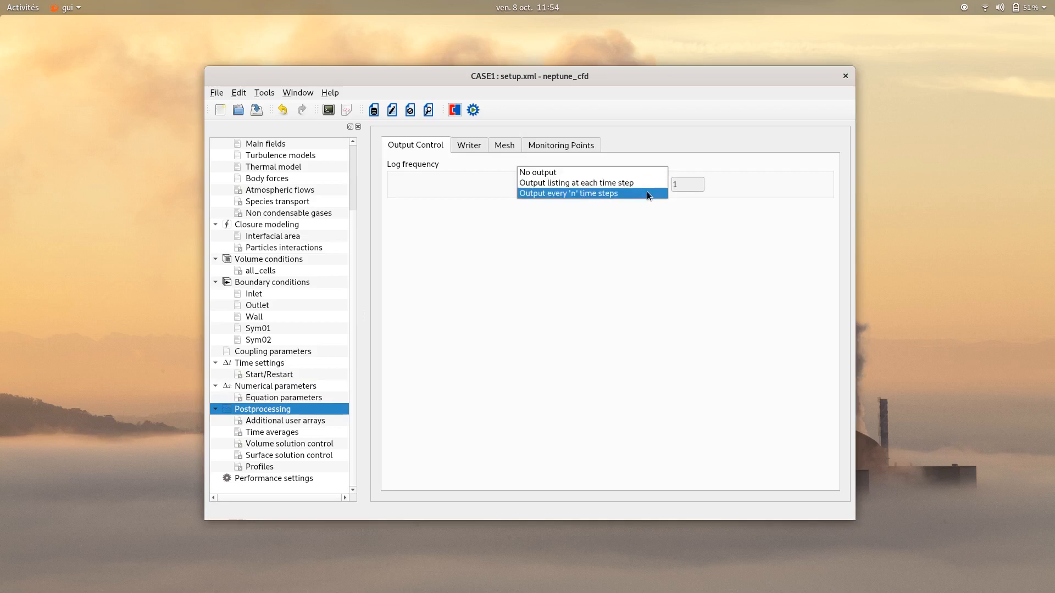
left_click(647, 193)
left_click_drag(673, 183, 657, 182)
type("5")
left_click(627, 215)
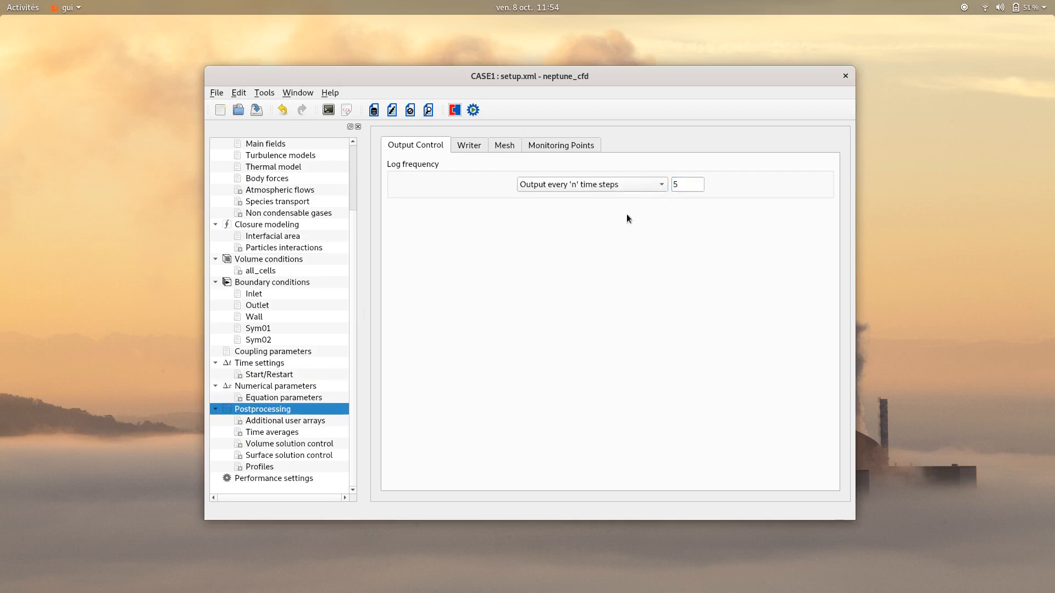
Set the results writer to output every 0.05 seconds
left_click(469, 147)
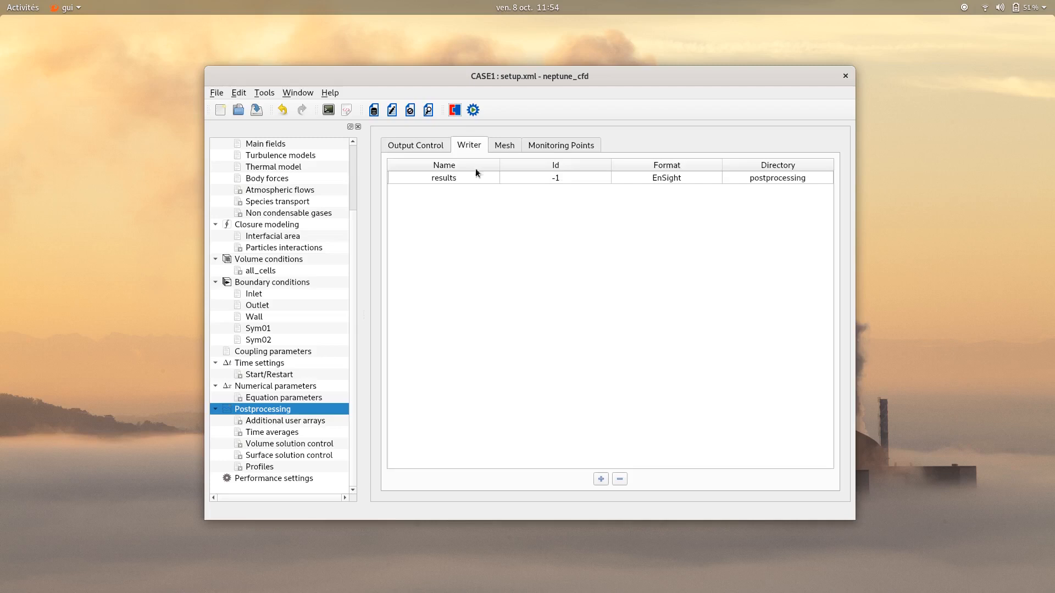
left_click(463, 178)
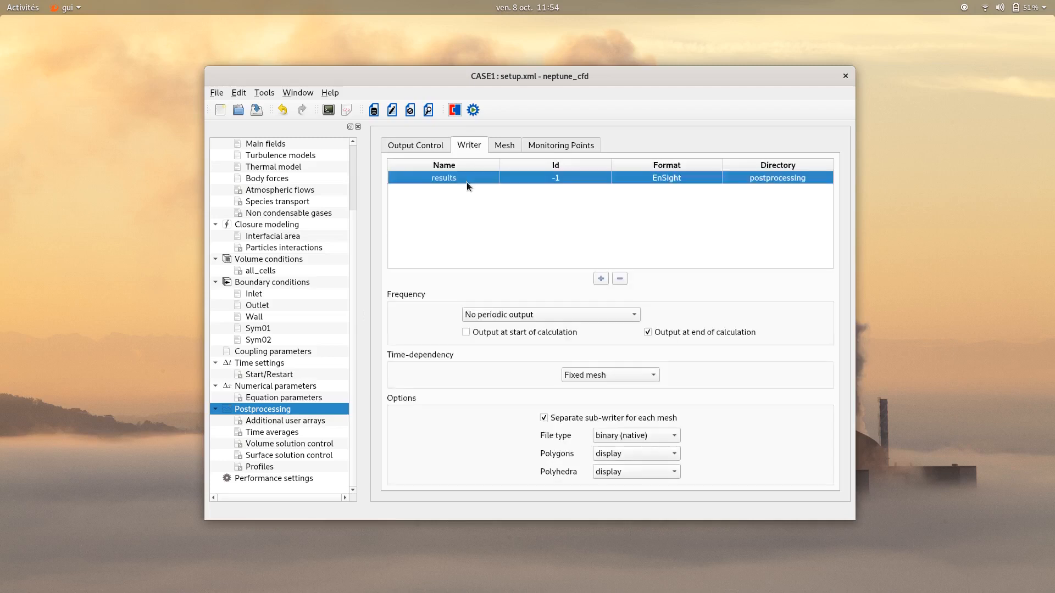
left_click(586, 312)
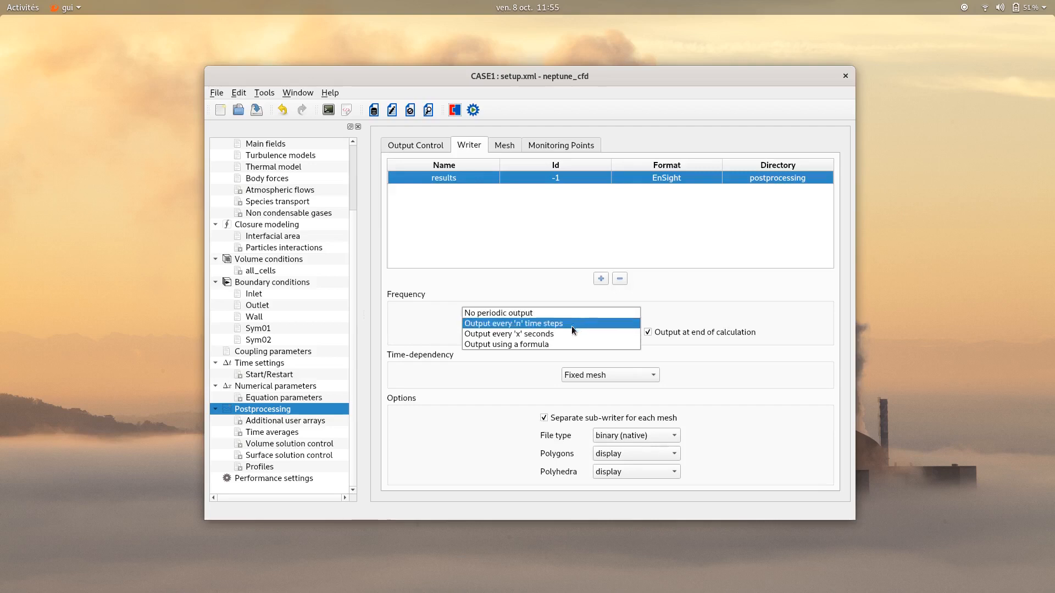
left_click(568, 333)
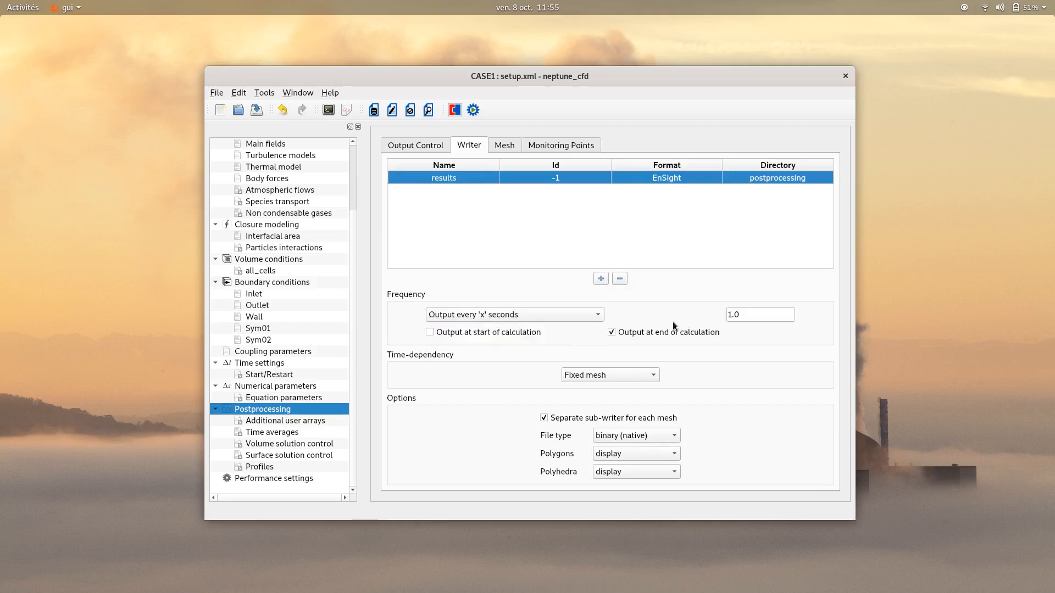
double_click(745, 314)
type("0.05")
Add two monitoring points: probe1 at X 0.005, Y 0, Z 0.05 and probe2 at X 0.015, Y 0, Z 0.05
left_click(552, 146)
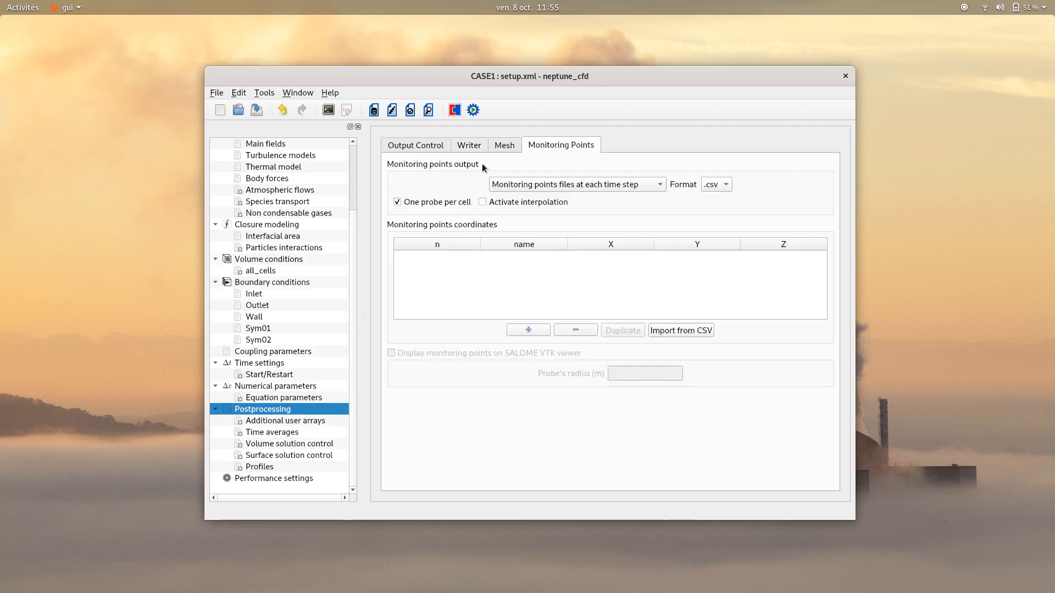
left_click(527, 327)
left_click(526, 327)
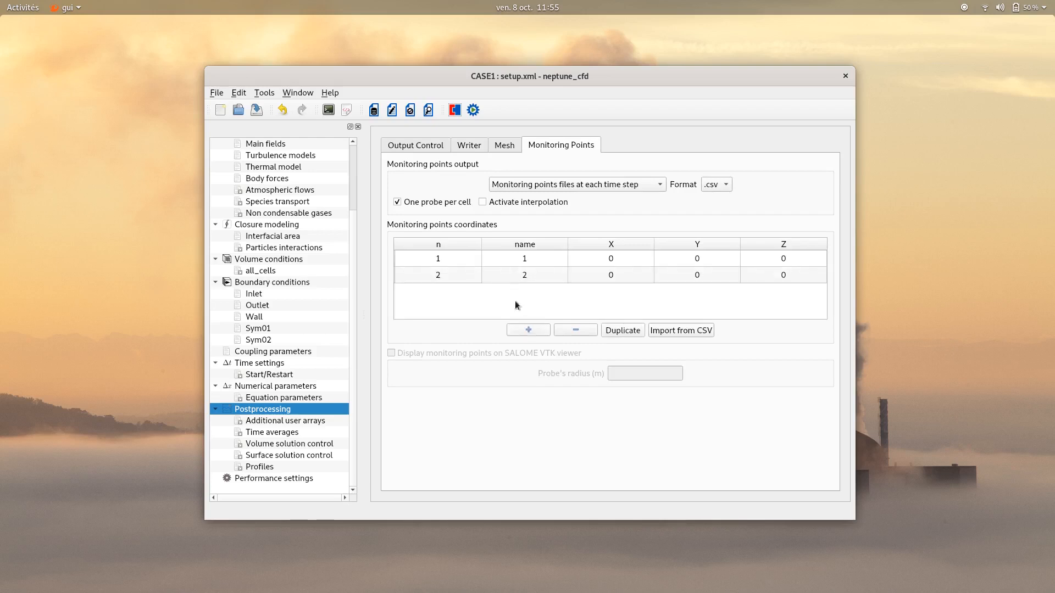
double_click(526, 262)
type("probe1")
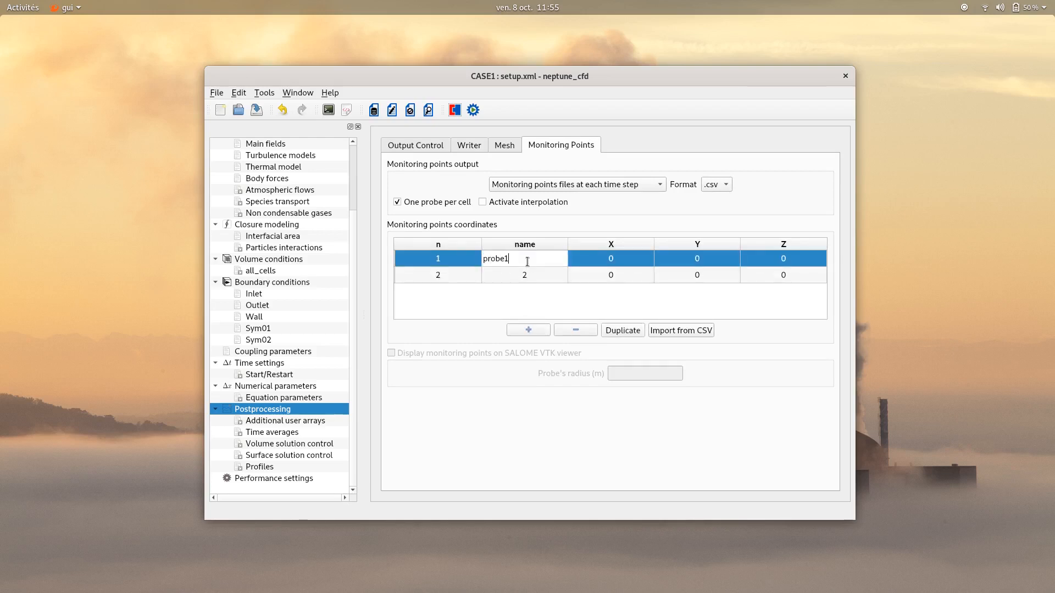
double_click(528, 273)
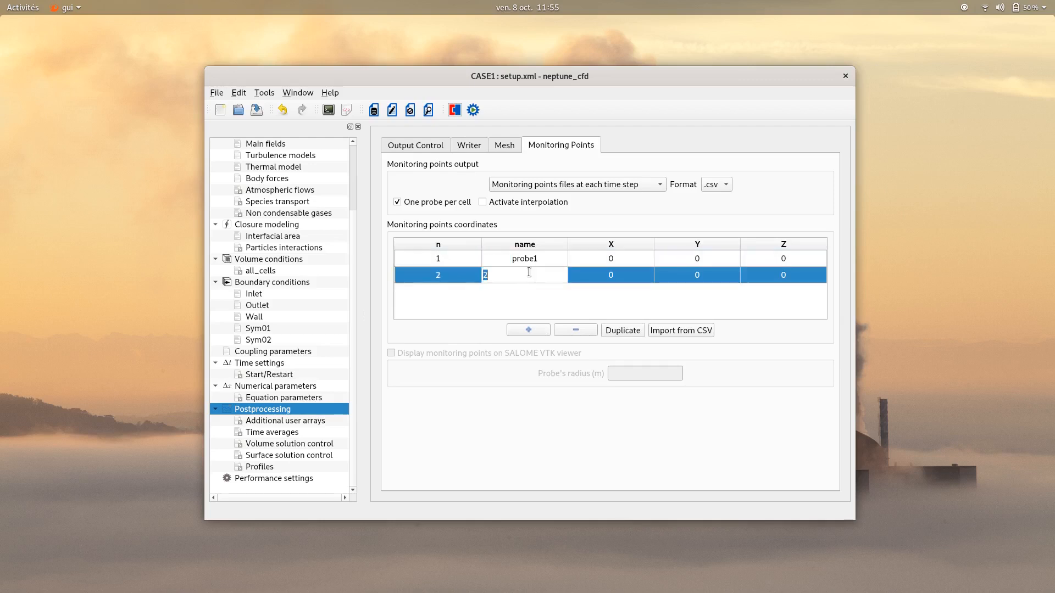
type("probe2")
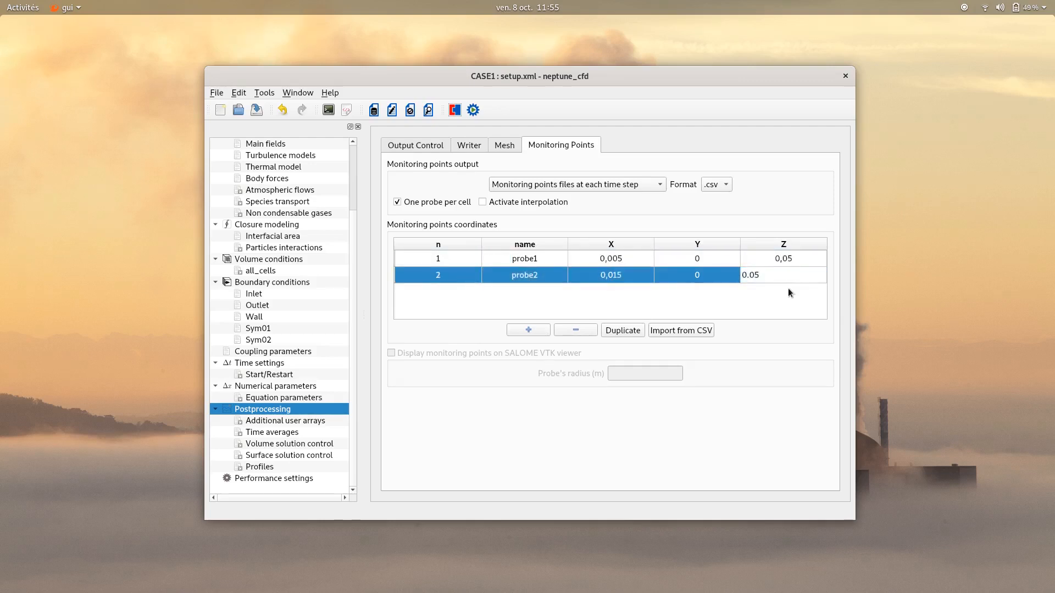
key("Return")
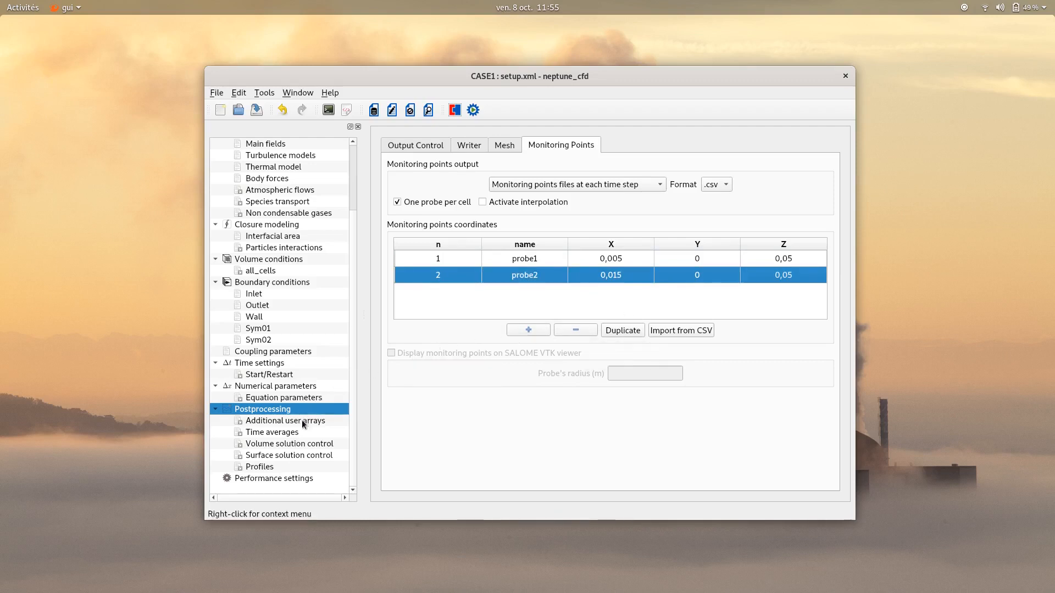
Add a 1D profile to the postprocessing output and set its filename to entry
left_click(258, 468)
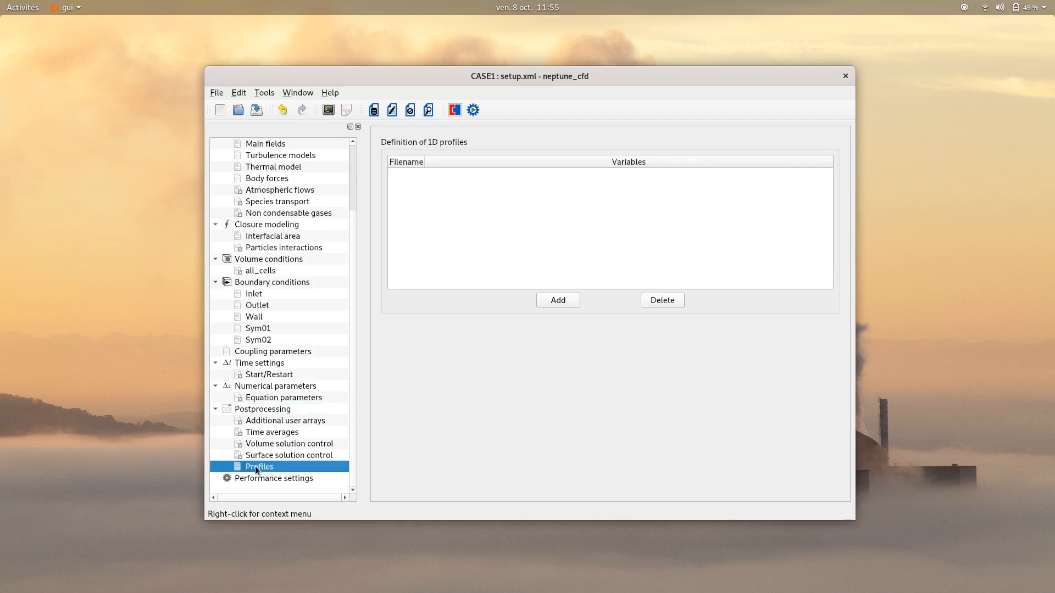
left_click(552, 299)
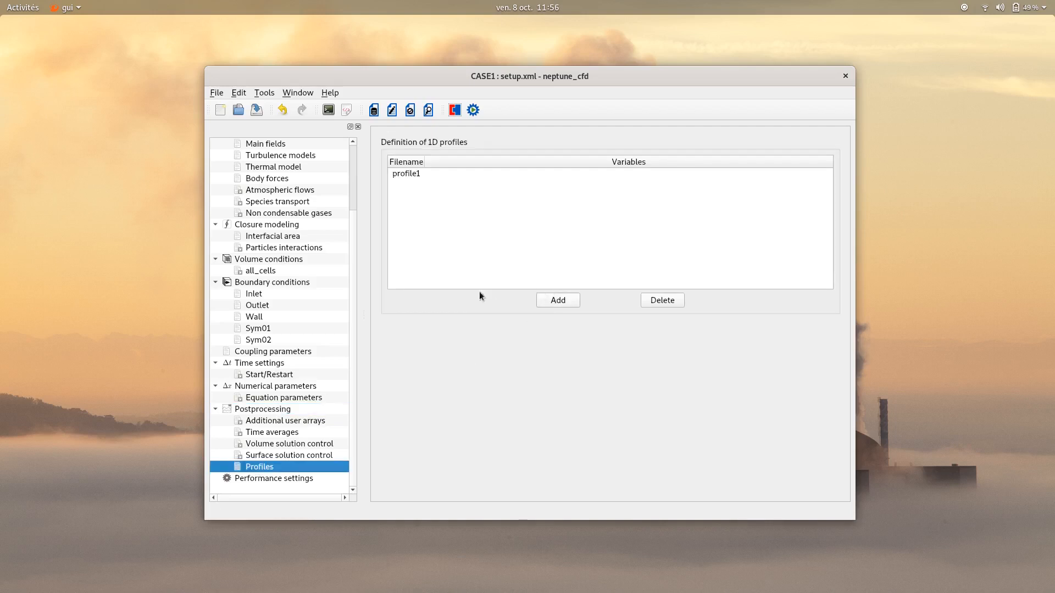
left_click(411, 173)
left_click(528, 300)
type("entry")
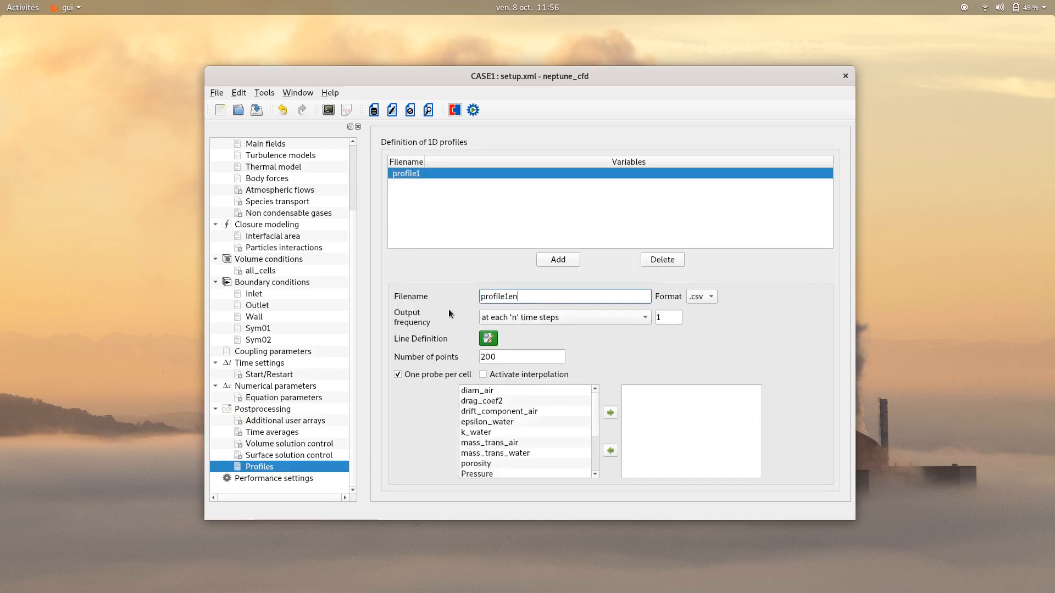
key("BackSpace")
key("BackSpace")
key("BackSpace")
key("BackSpace")
key("BackSpace")
key("BackSpace")
key("BackSpace")
key("BackSpace")
key("BackSpace")
key("BackSpace")
key("BackSpace")
key("BackSpace")
key("BackSpace")
type("entry")
Set the entry profile's format to .dat and its output frequency to the end of the calculation
left_click(698, 296)
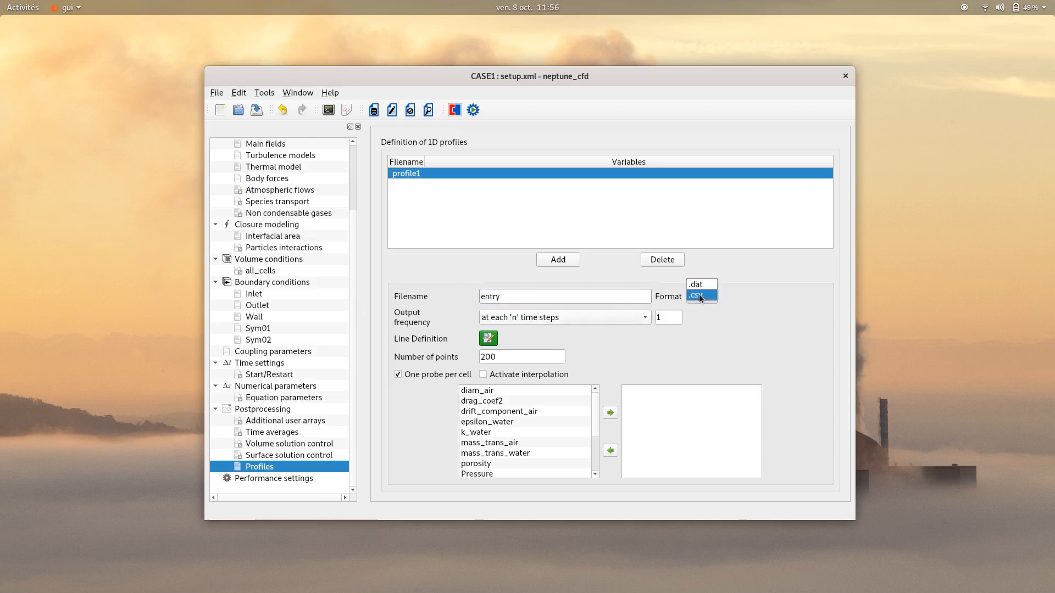
left_click(702, 286)
left_click(631, 319)
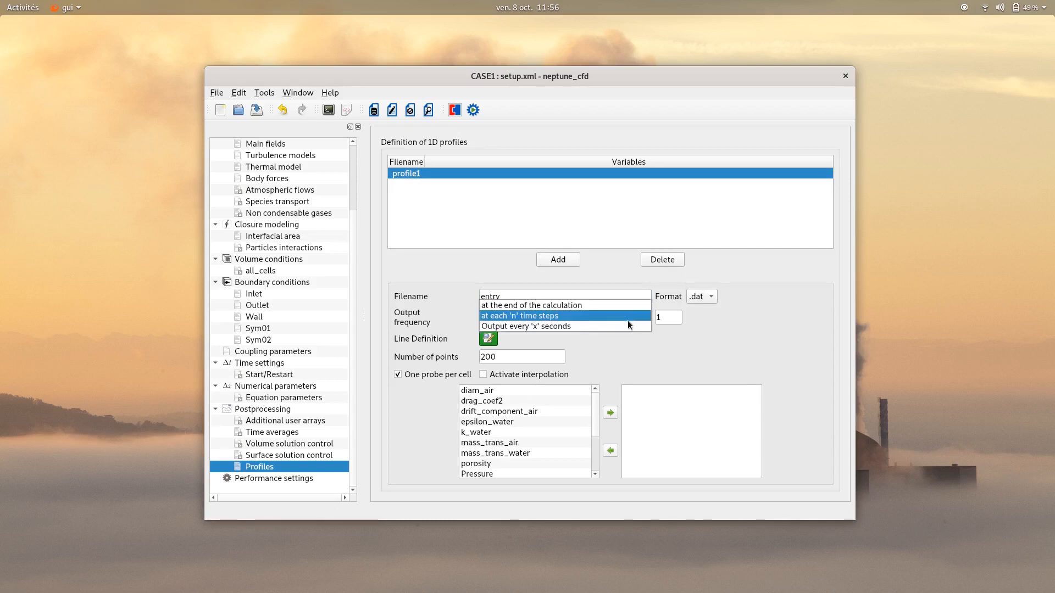
left_click(604, 305)
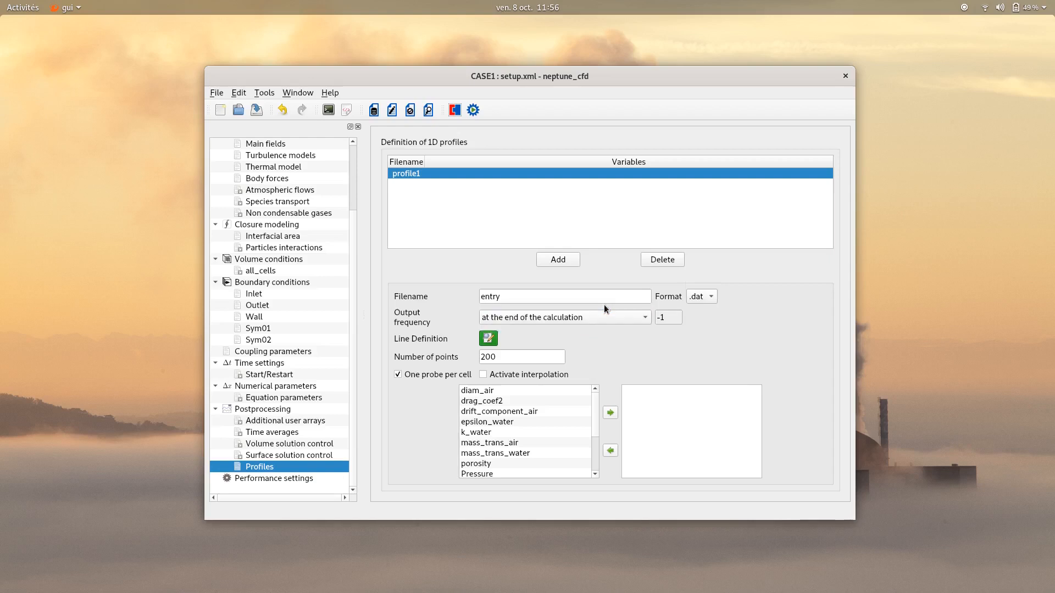
Define the entry profile's line with the expressions x = 0.25*s, y = 0 and z = -0.02
left_click(488, 339)
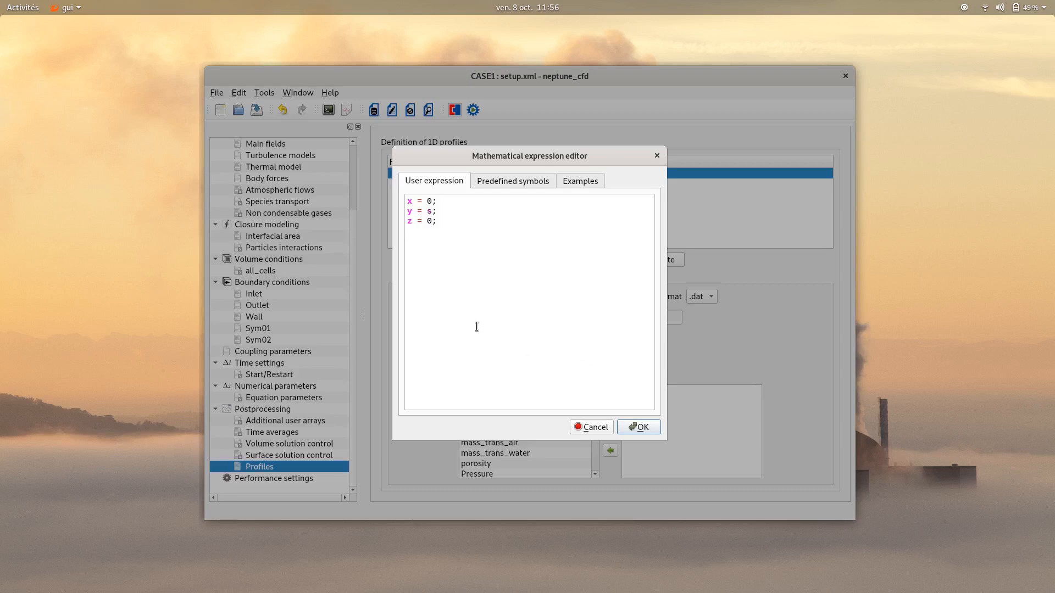
left_click(431, 202)
type(".25*s")
left_click(433, 211)
key("BackSpace")
type("0")
key("BackSpace")
type("-0.02")
left_click(638, 427)
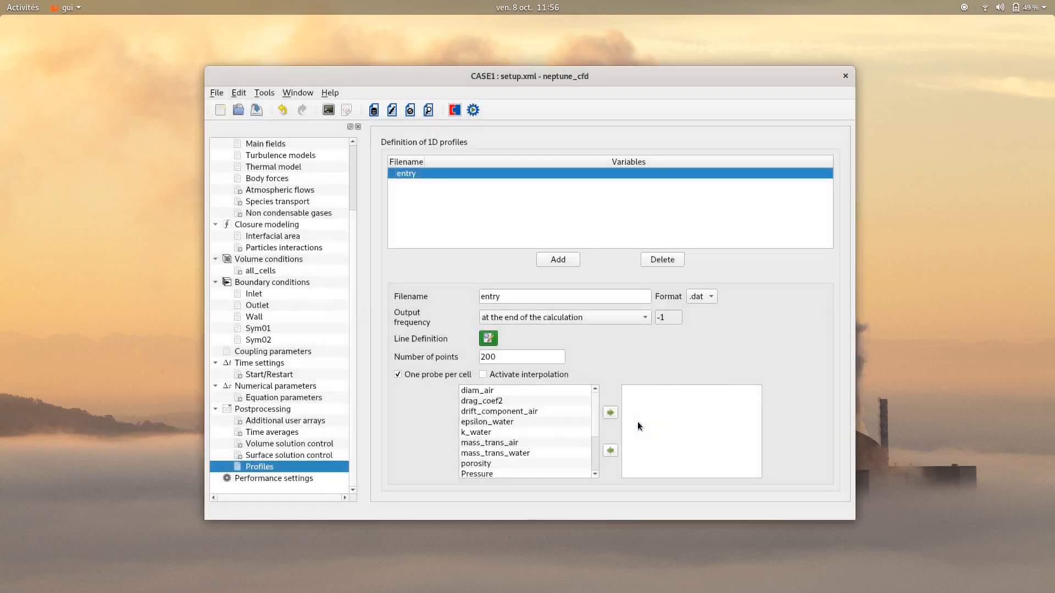
Set the entry profile's number of points to 500
left_click(528, 355)
left_click_drag(529, 354, 458, 345)
type("500")
Add the variables U_air, U_water, vol_f_air and Pressure to the entry profile
scroll(509, 442, "down", 2)
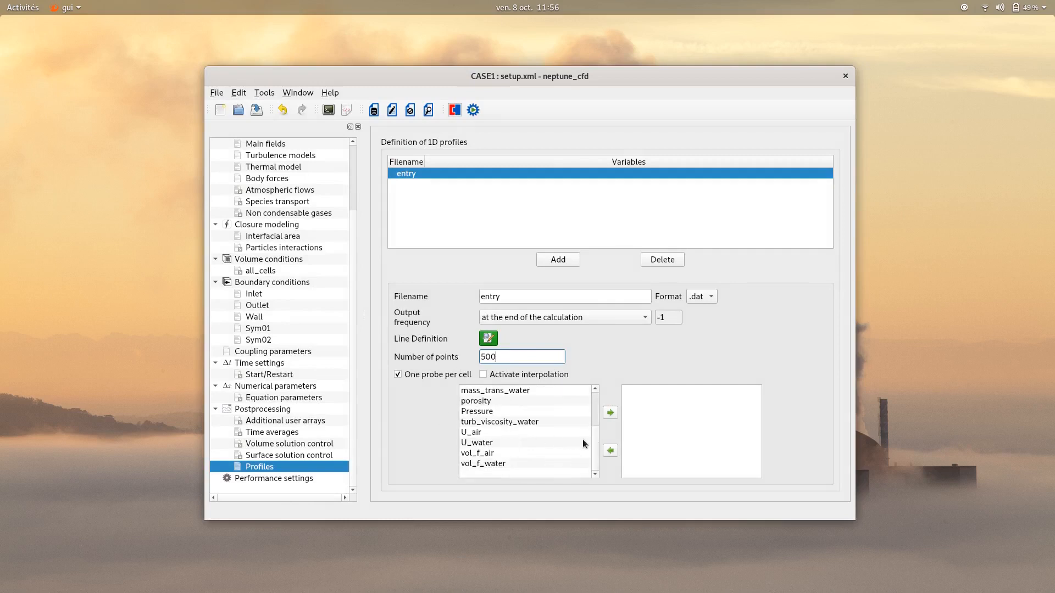
left_click(569, 434)
left_click(610, 414)
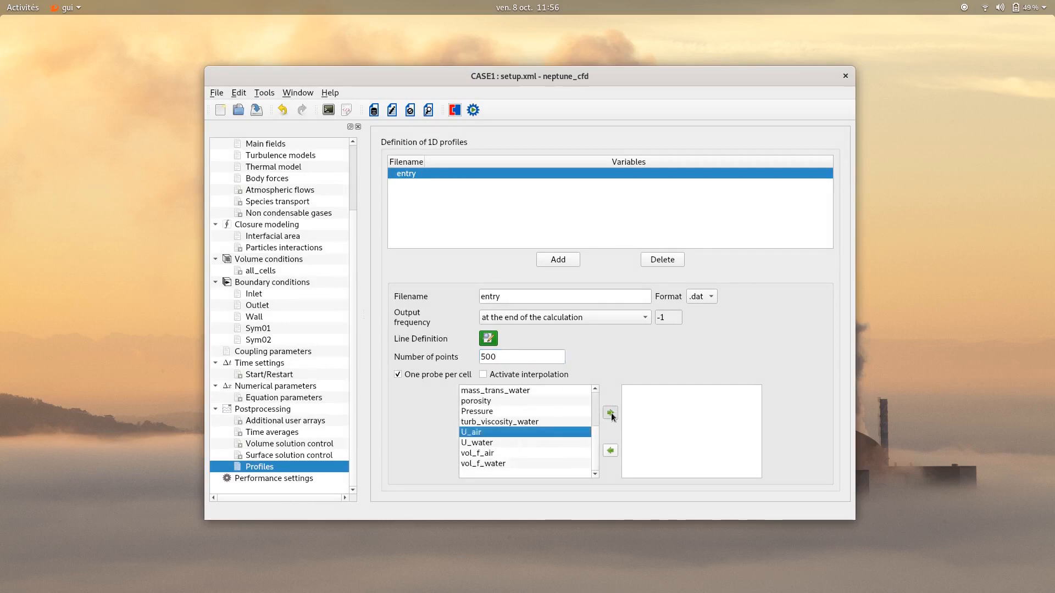
left_click(526, 443)
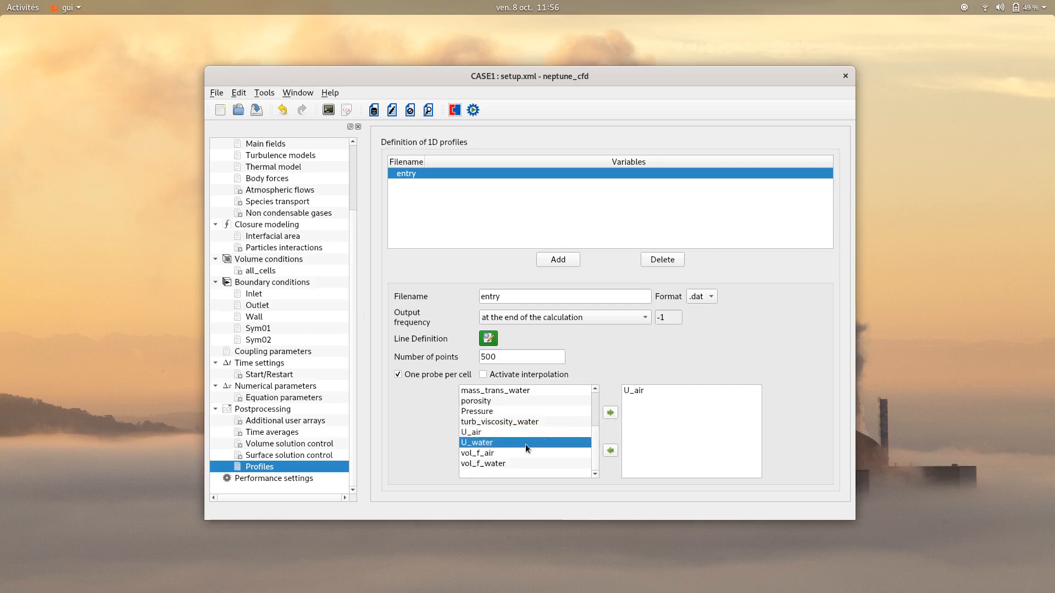
left_click(609, 414)
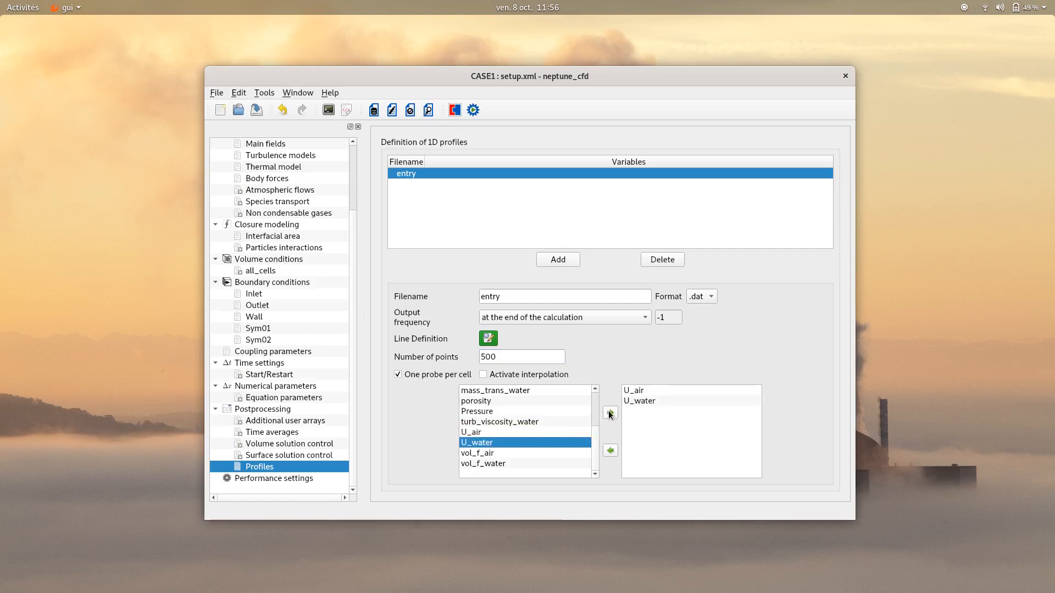
left_click(525, 463)
left_click(541, 453)
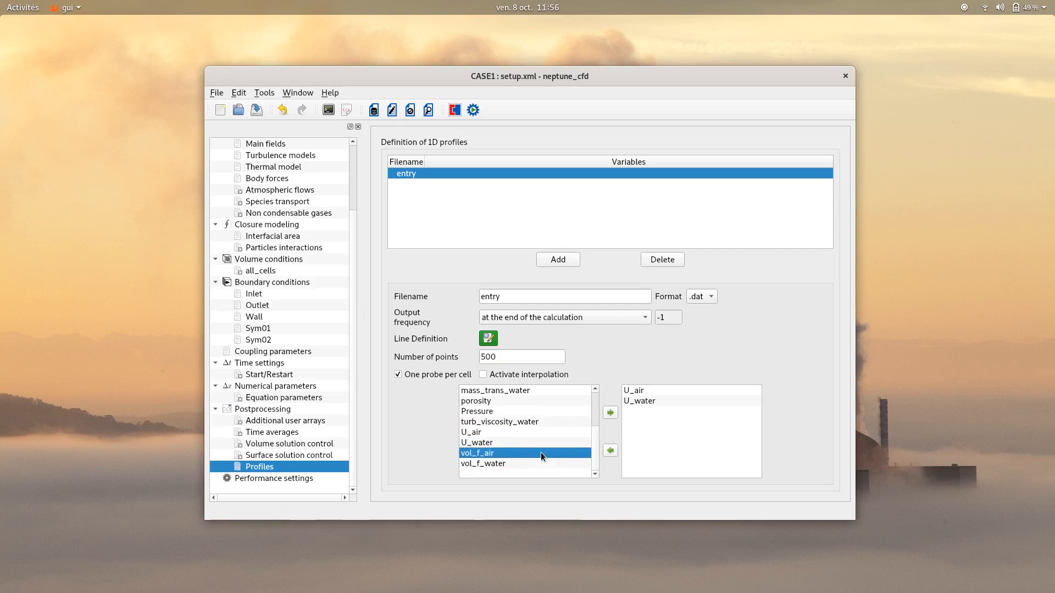
left_click(611, 415)
left_click(536, 412)
left_click(611, 413)
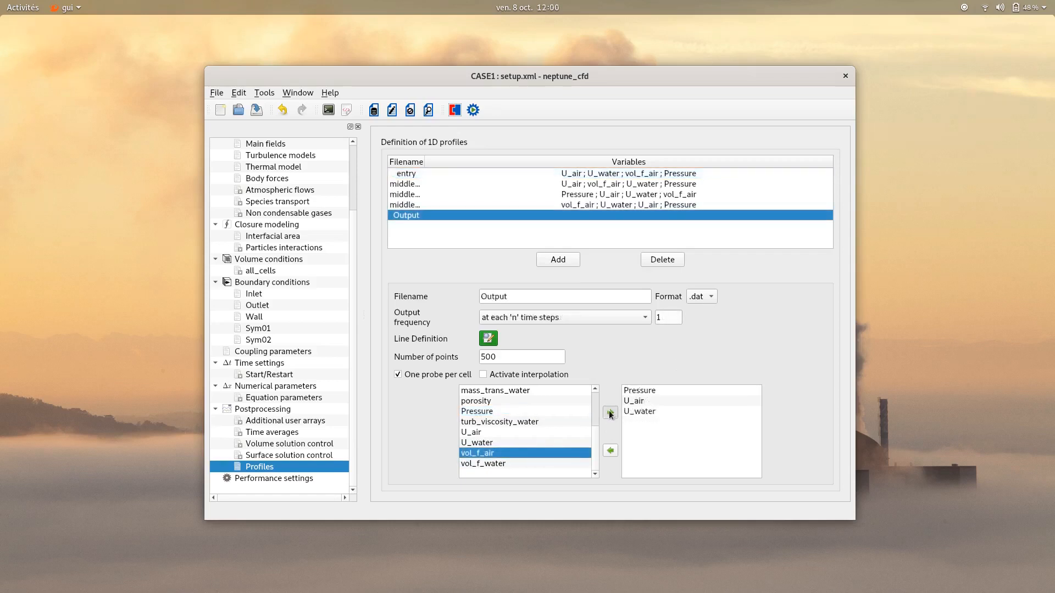
left_click(611, 414)
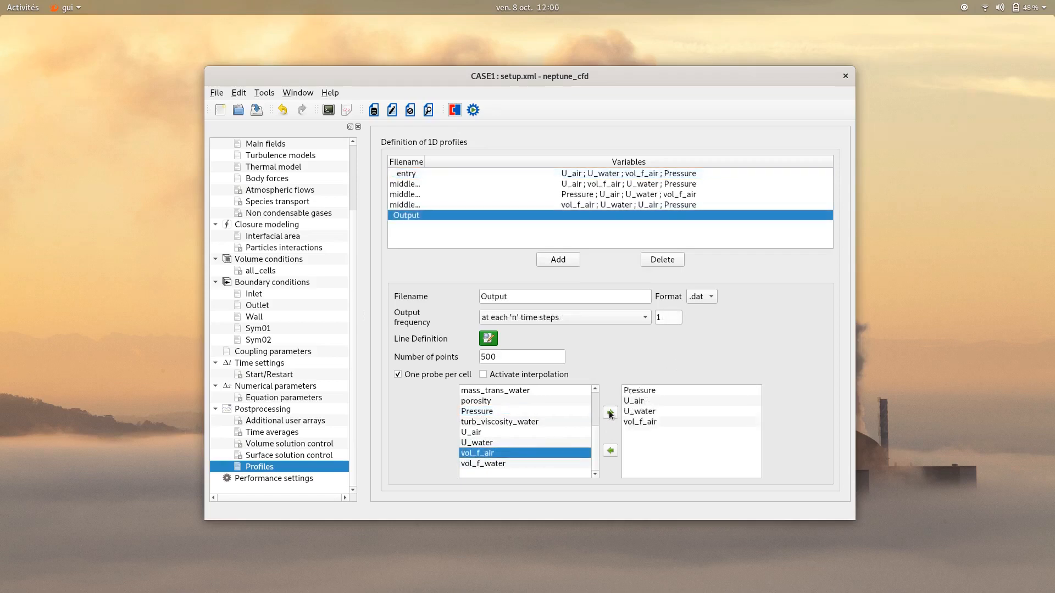
Save the case and run the calculation with one process and one thread per process
left_click(257, 111)
left_click(473, 111)
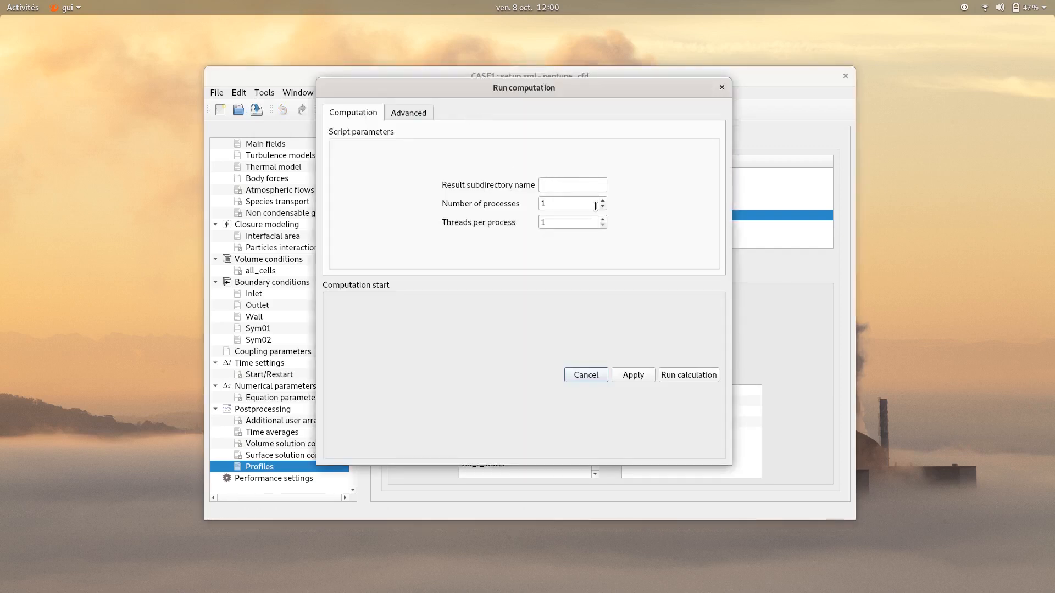
left_click(675, 377)
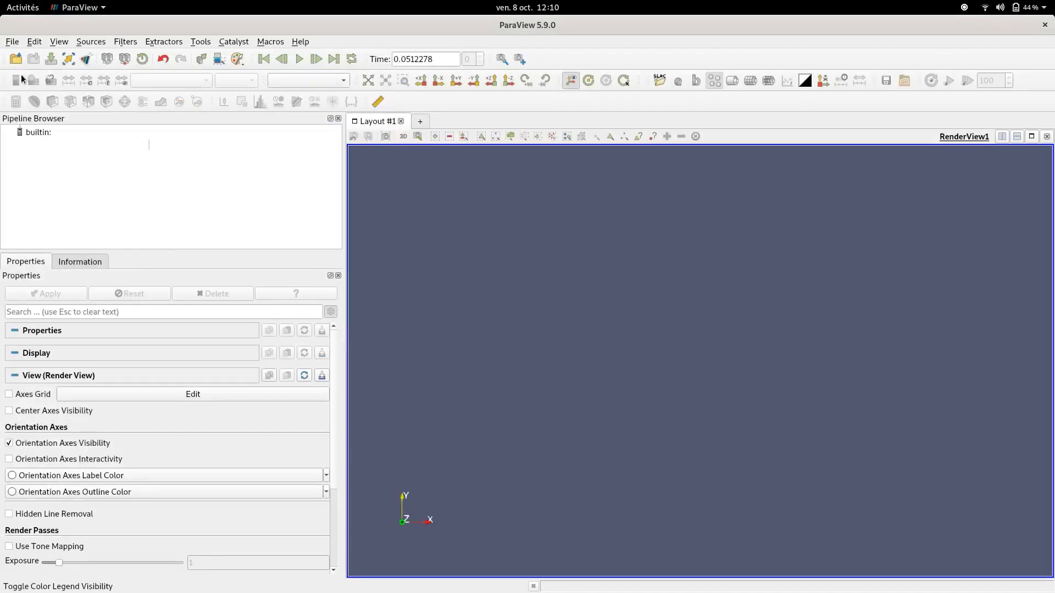
In ParaView, load RESULTS_FLUID_DOMAIN.case from the run's postprocessing folder and set the view direction to +Y
left_click(12, 42)
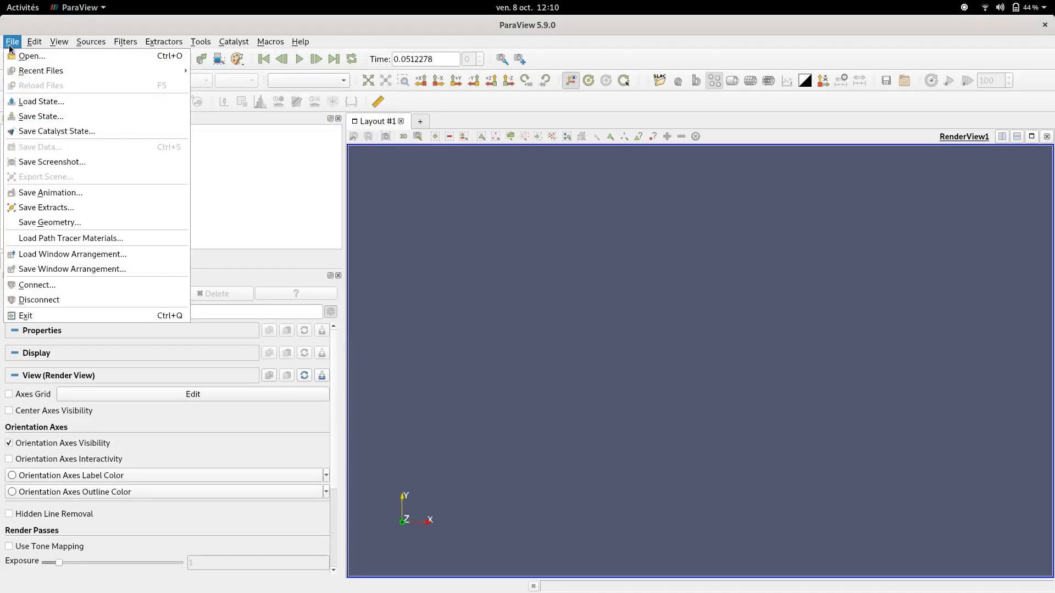
left_click(22, 56)
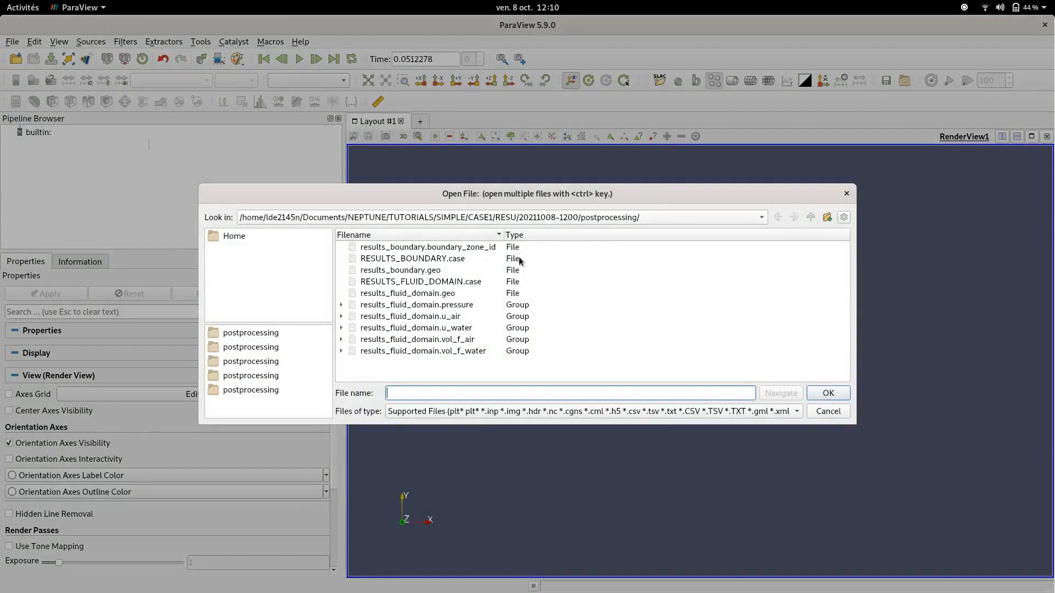
double_click(404, 280)
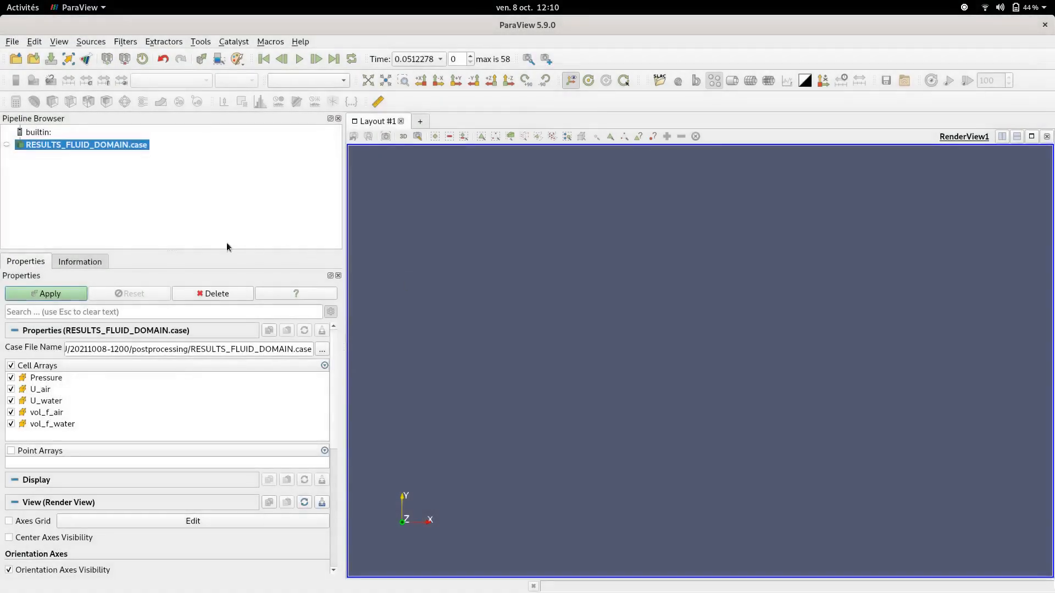
left_click(71, 292)
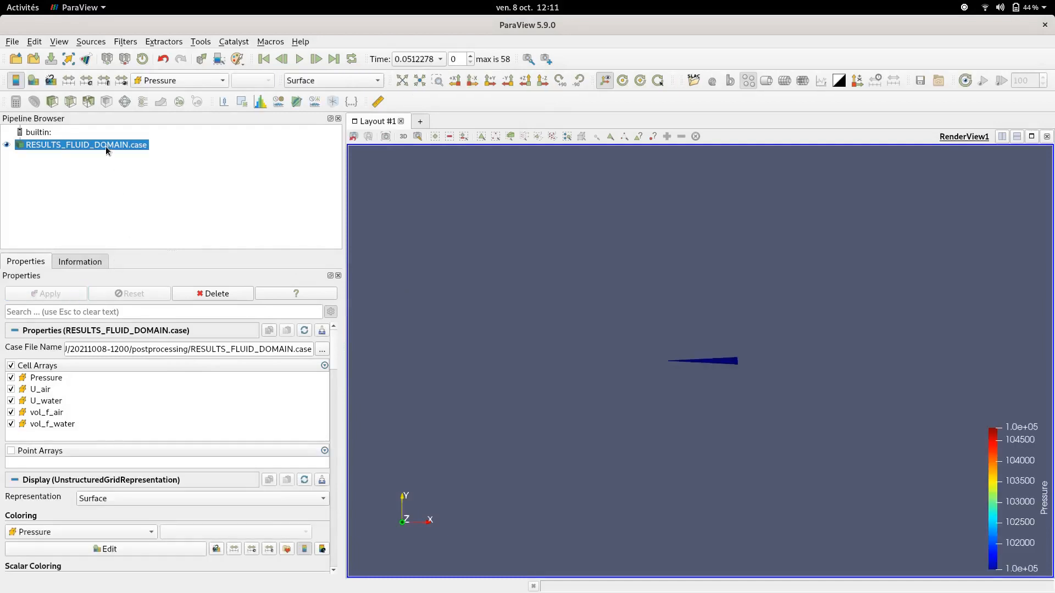
left_click_drag(670, 385, 670, 304)
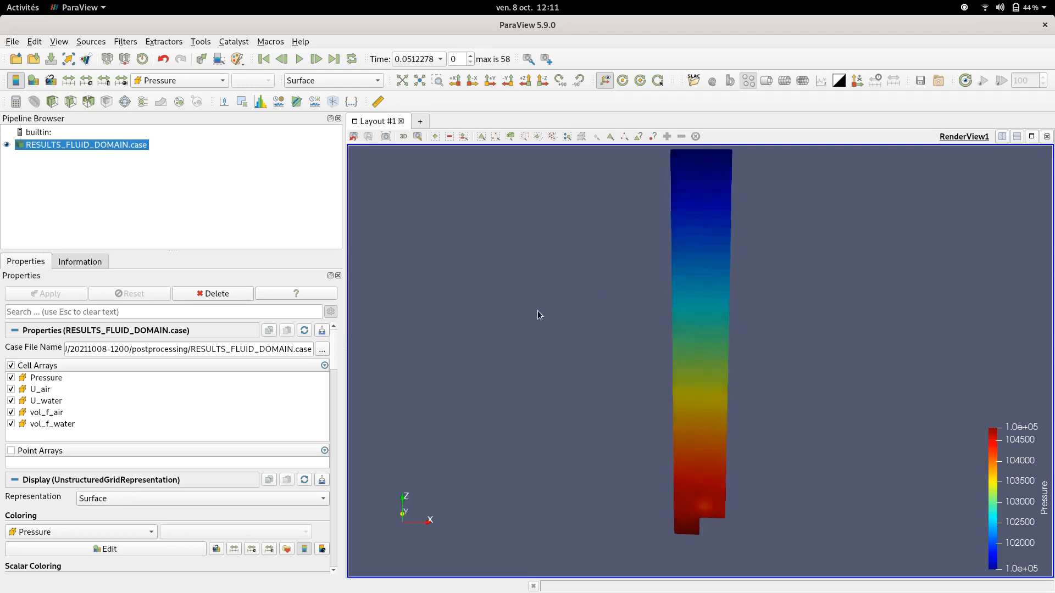
left_click(489, 81)
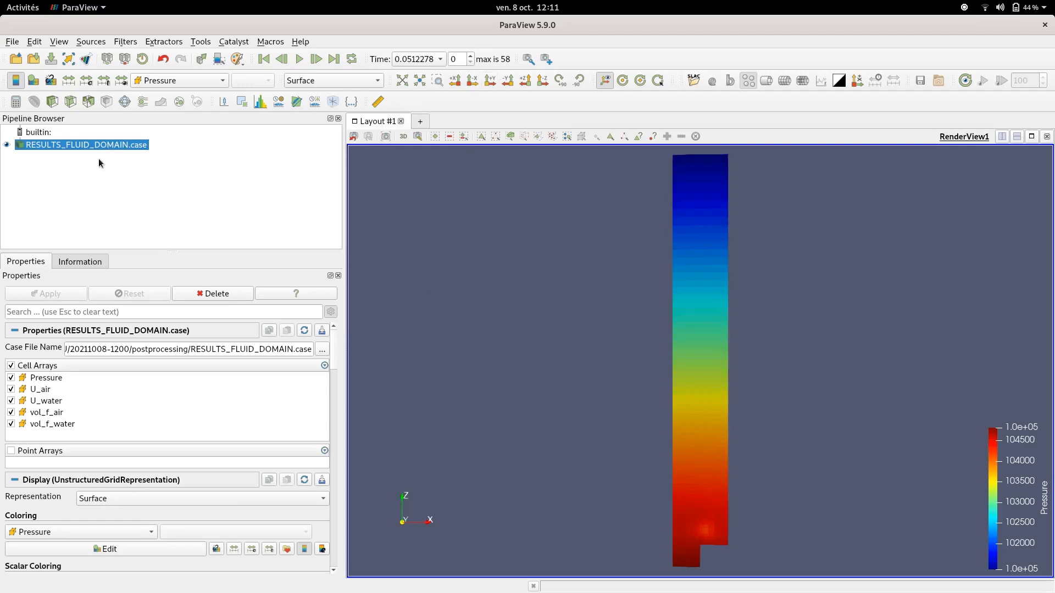
Apply a Cell Data to Point Data filter to RESULTS_FLUID_DOMAIN.case
right_click(93, 146)
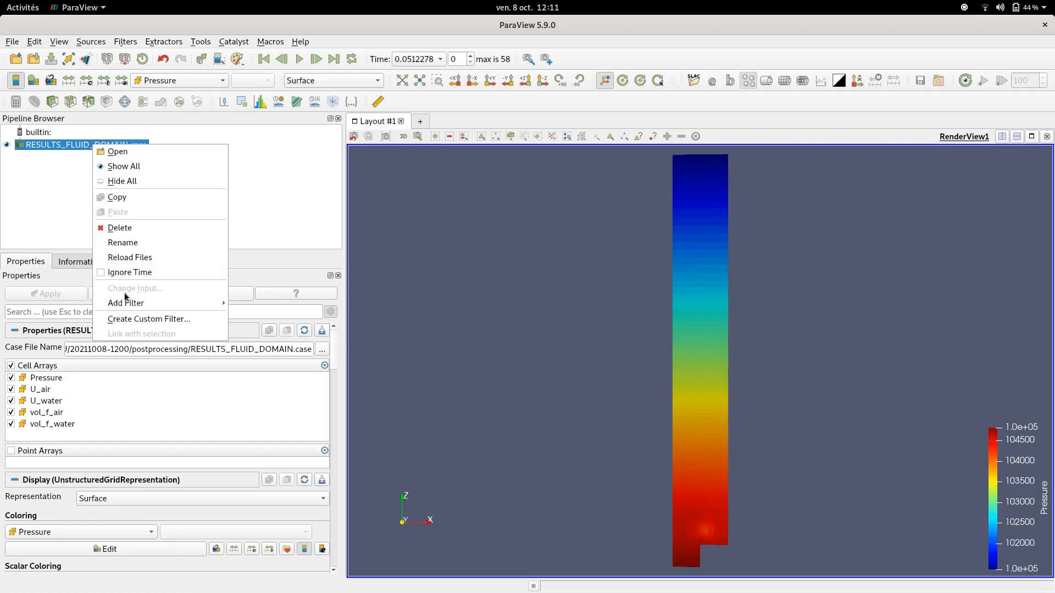
mouse_move(135, 306)
mouse_move(272, 318)
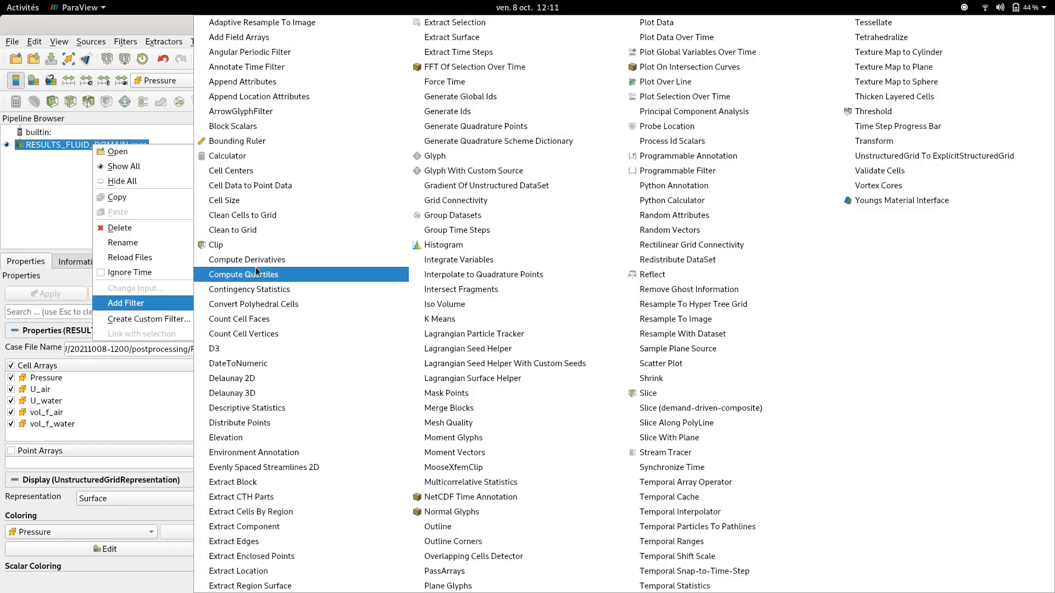
left_click(247, 186)
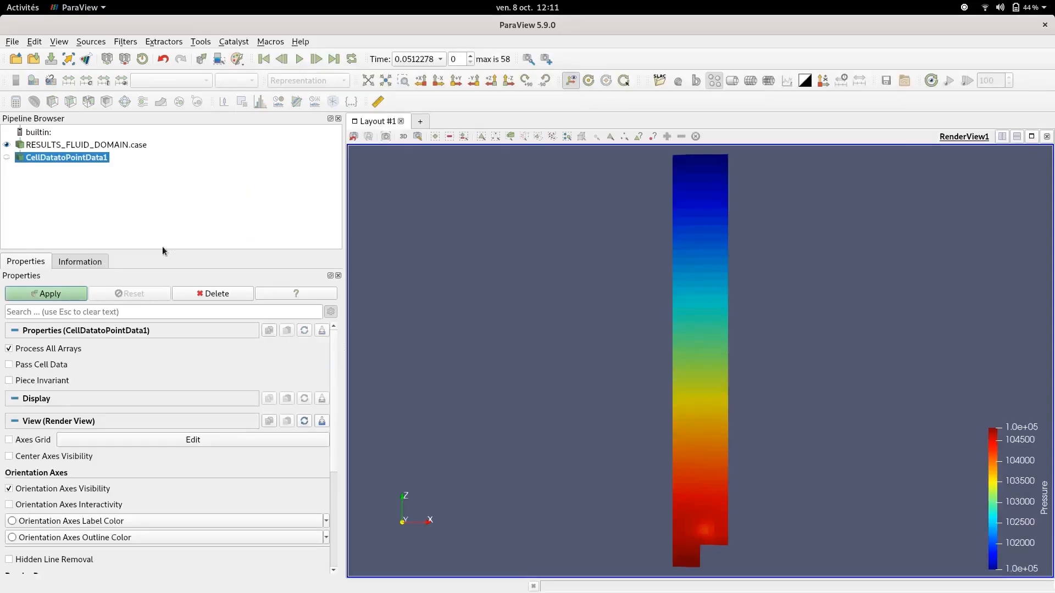
left_click(64, 293)
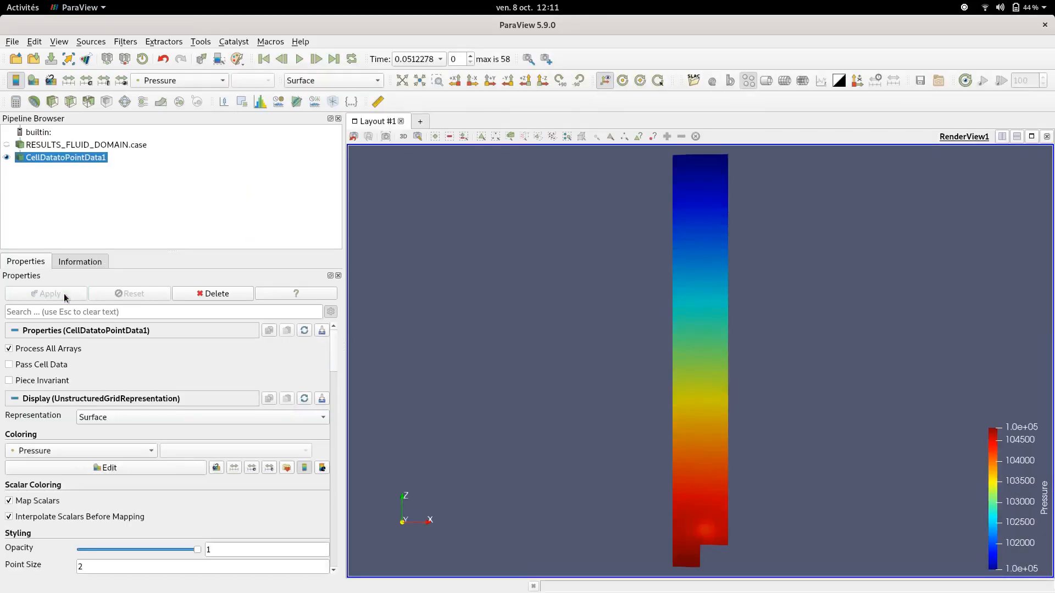
Create a plane slice of the point data with its normal along Y
left_click(71, 101)
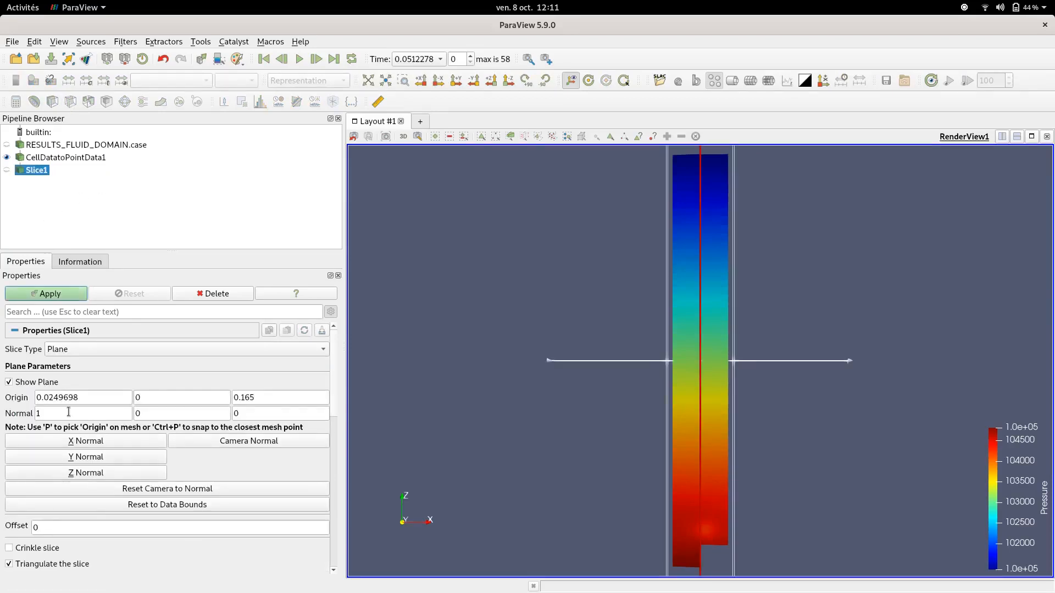
left_click(93, 462)
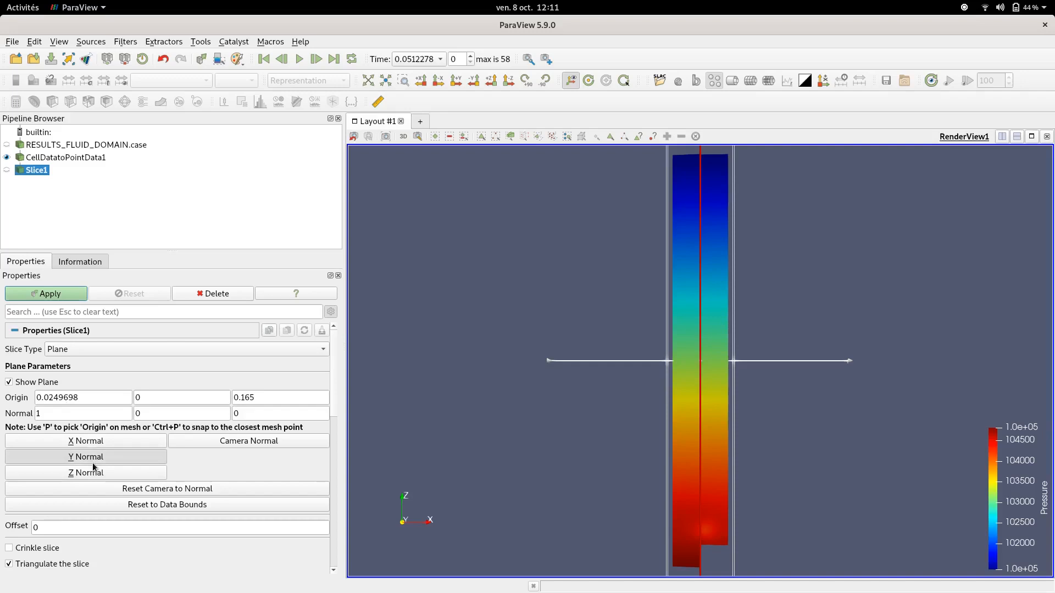
left_click(57, 300)
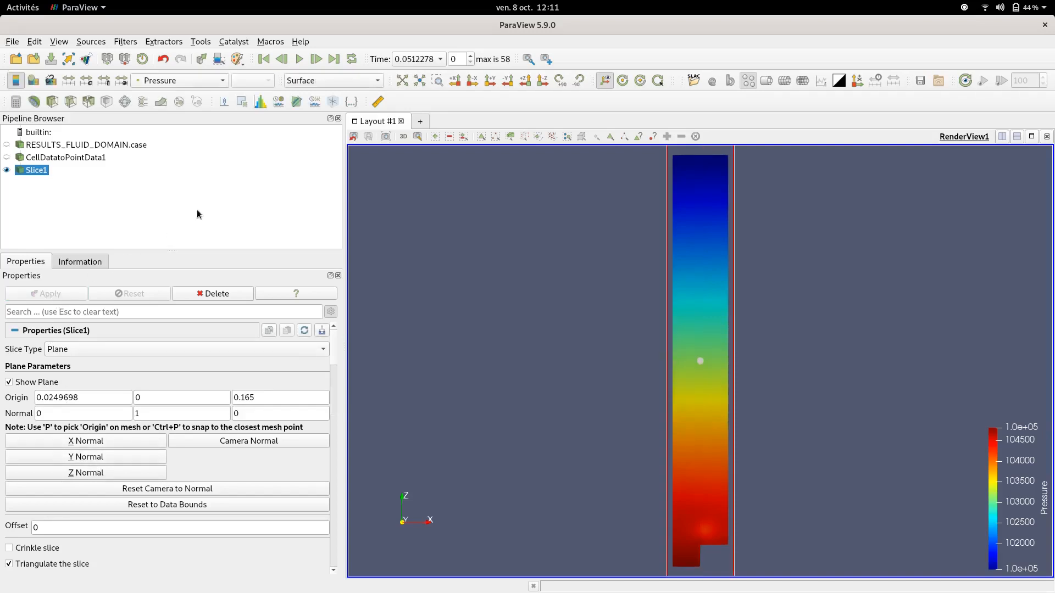
Color the slice by U_water magnitude and play the animation through all time steps
left_click(173, 82)
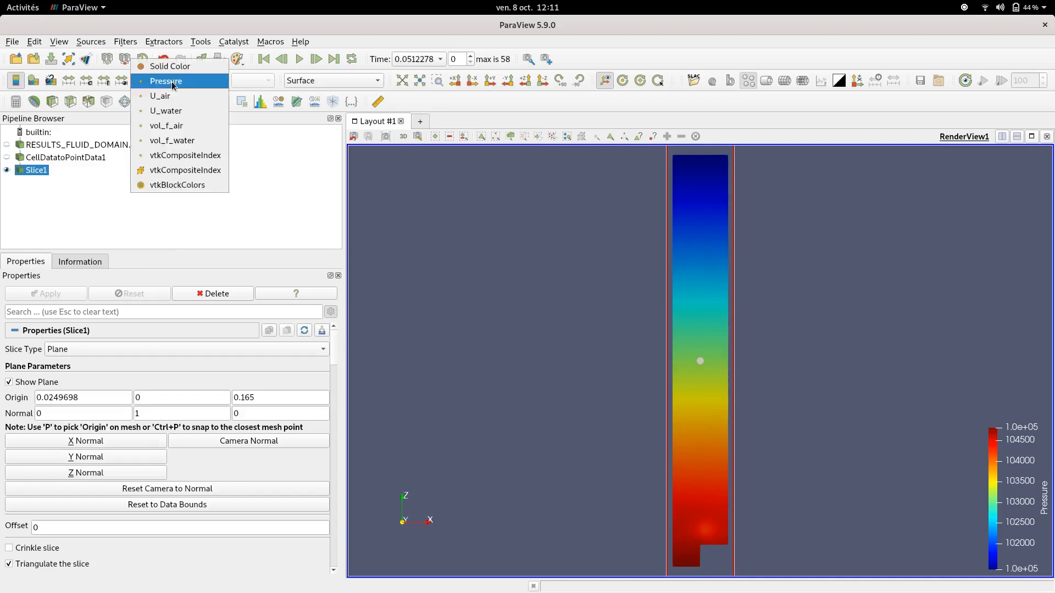
left_click(171, 112)
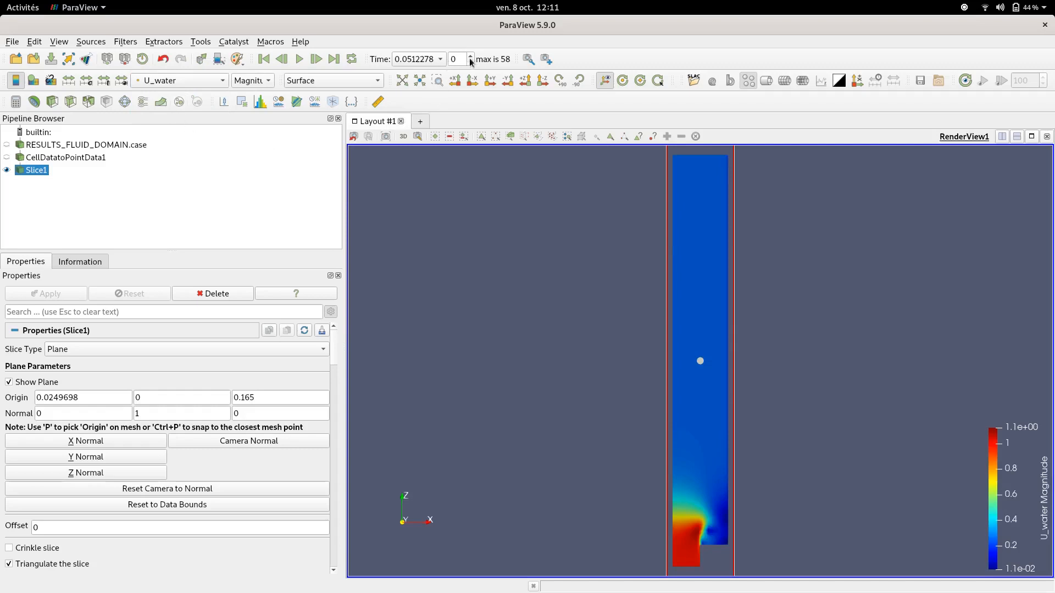
left_click(299, 59)
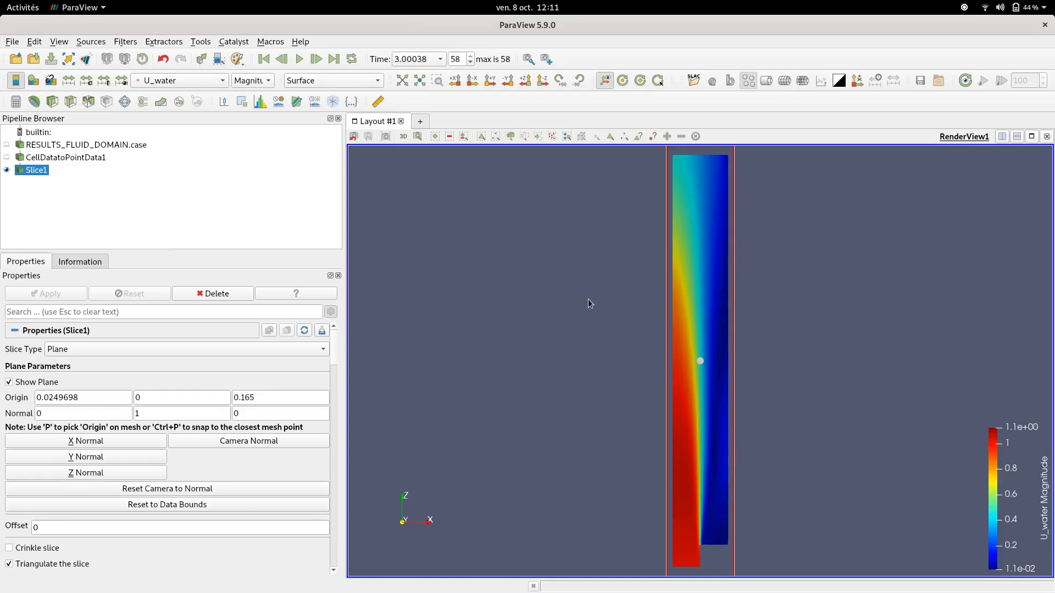
Color the slice by the air volume fraction, vol_f_air
left_click(78, 161)
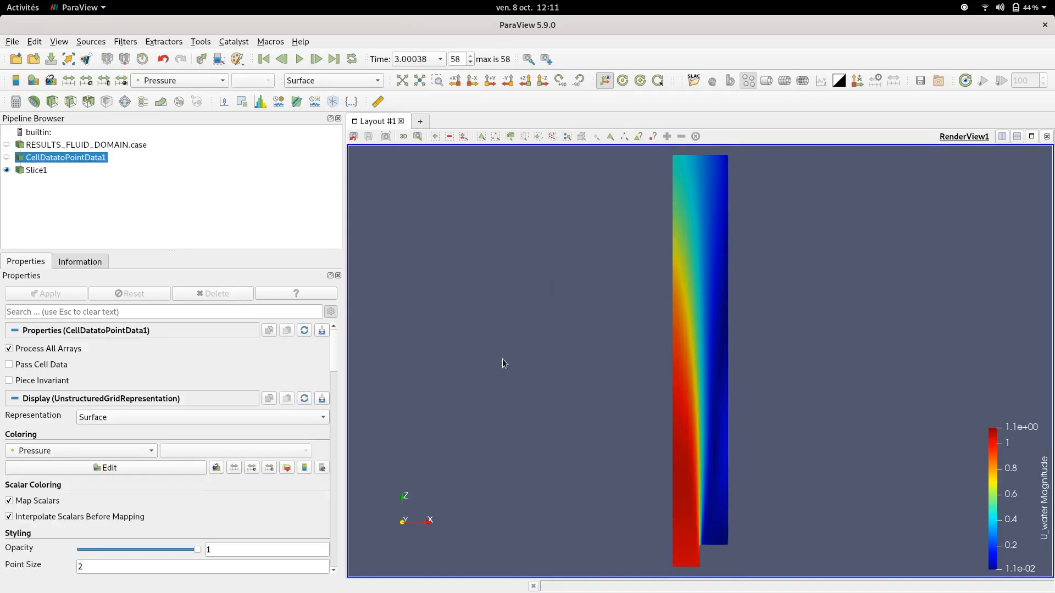
left_click(32, 171)
left_click(198, 80)
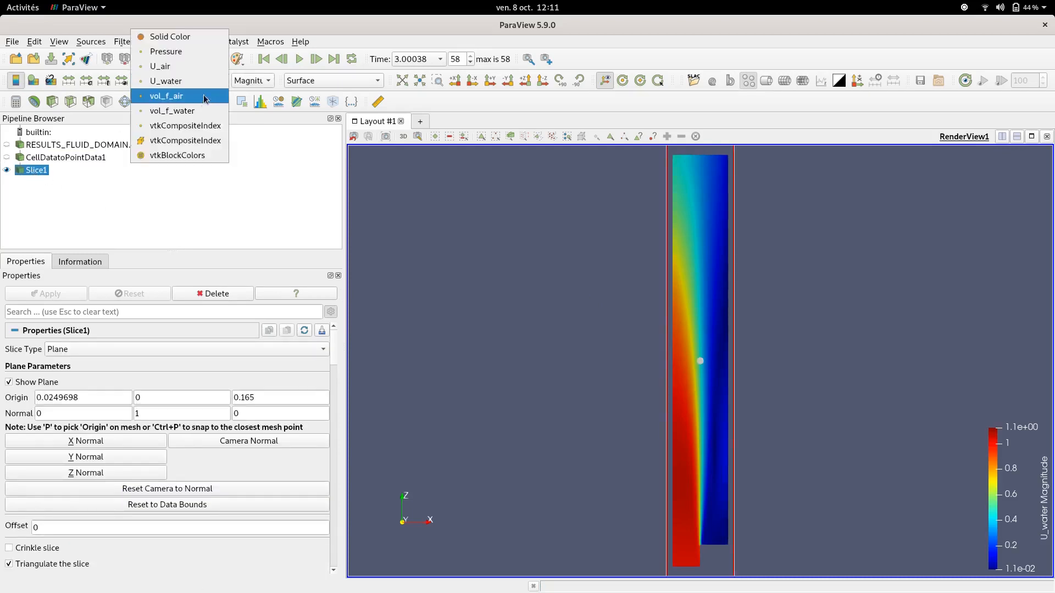
left_click(201, 99)
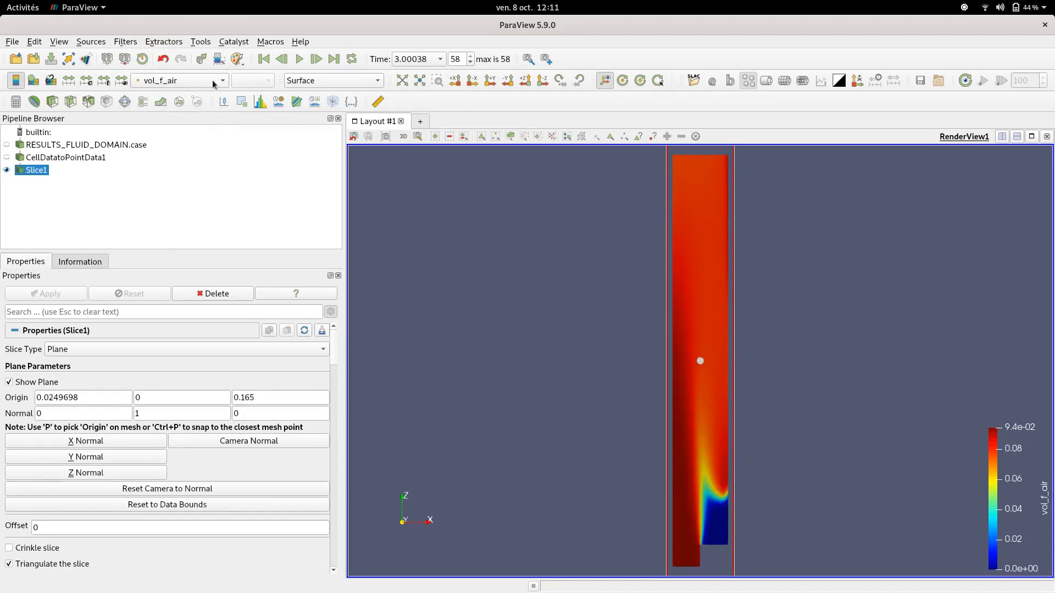
Color the slice by vol_f_water and replay the animation from the first time step
left_click(187, 83)
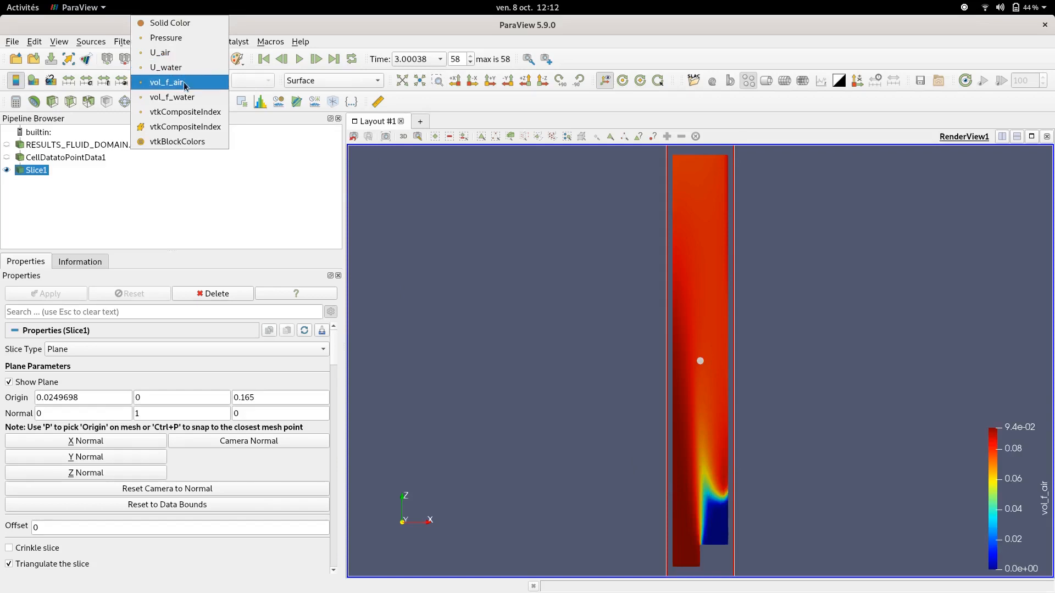
left_click(185, 97)
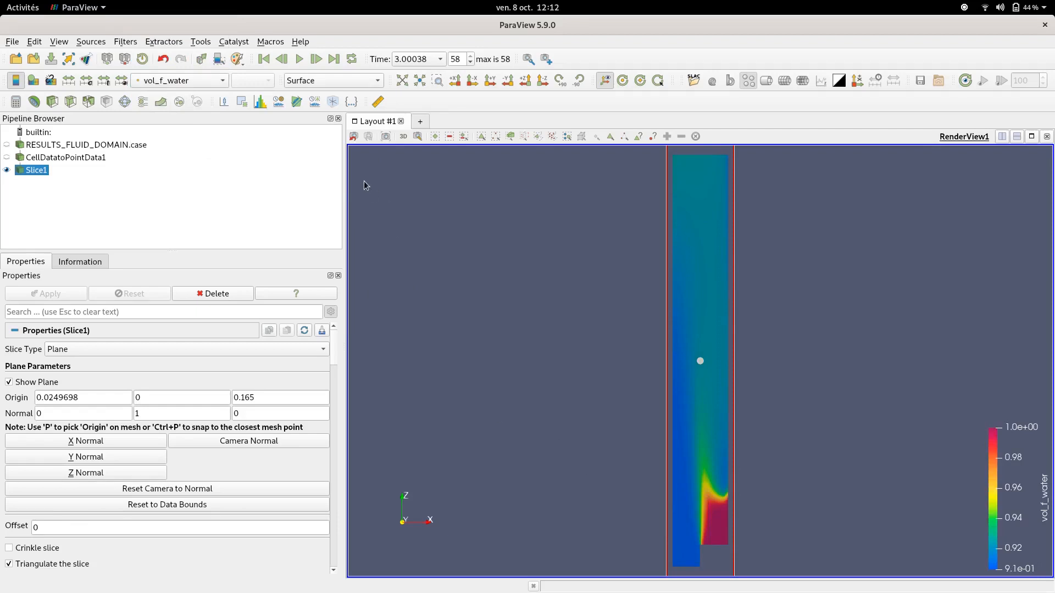
left_click(263, 58)
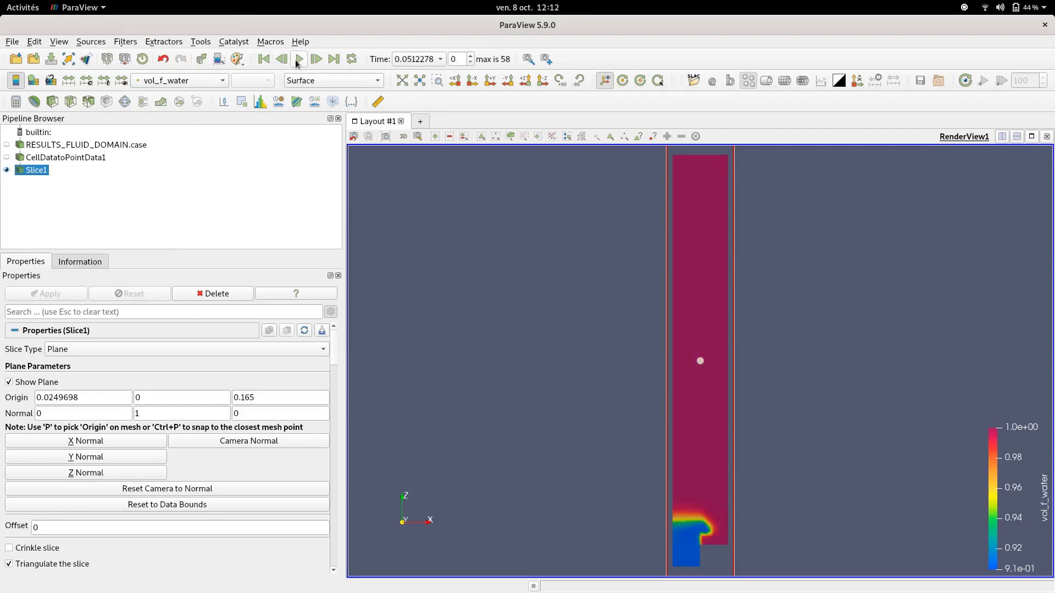
left_click(298, 59)
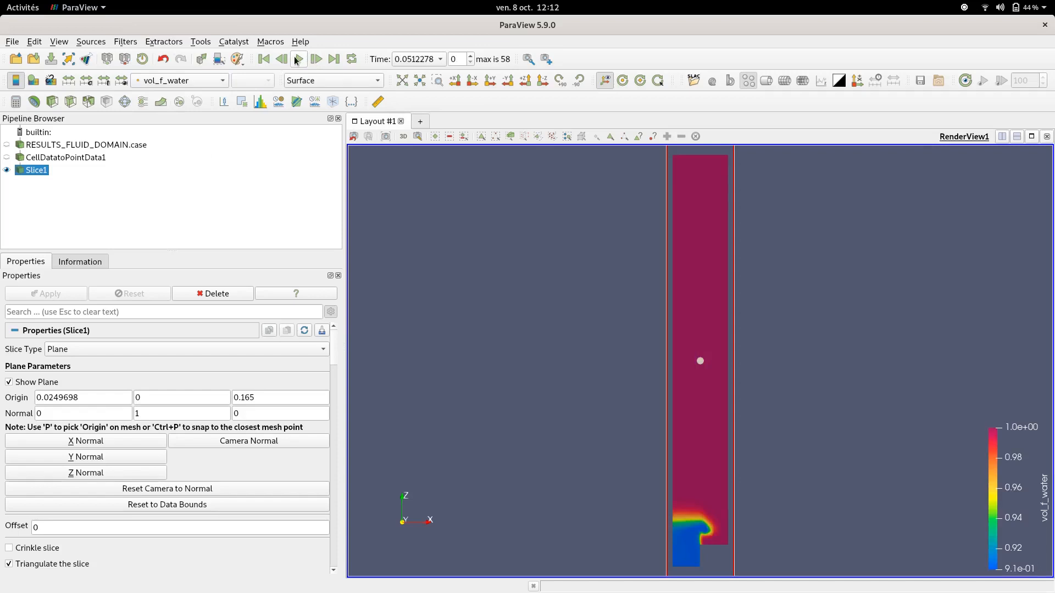